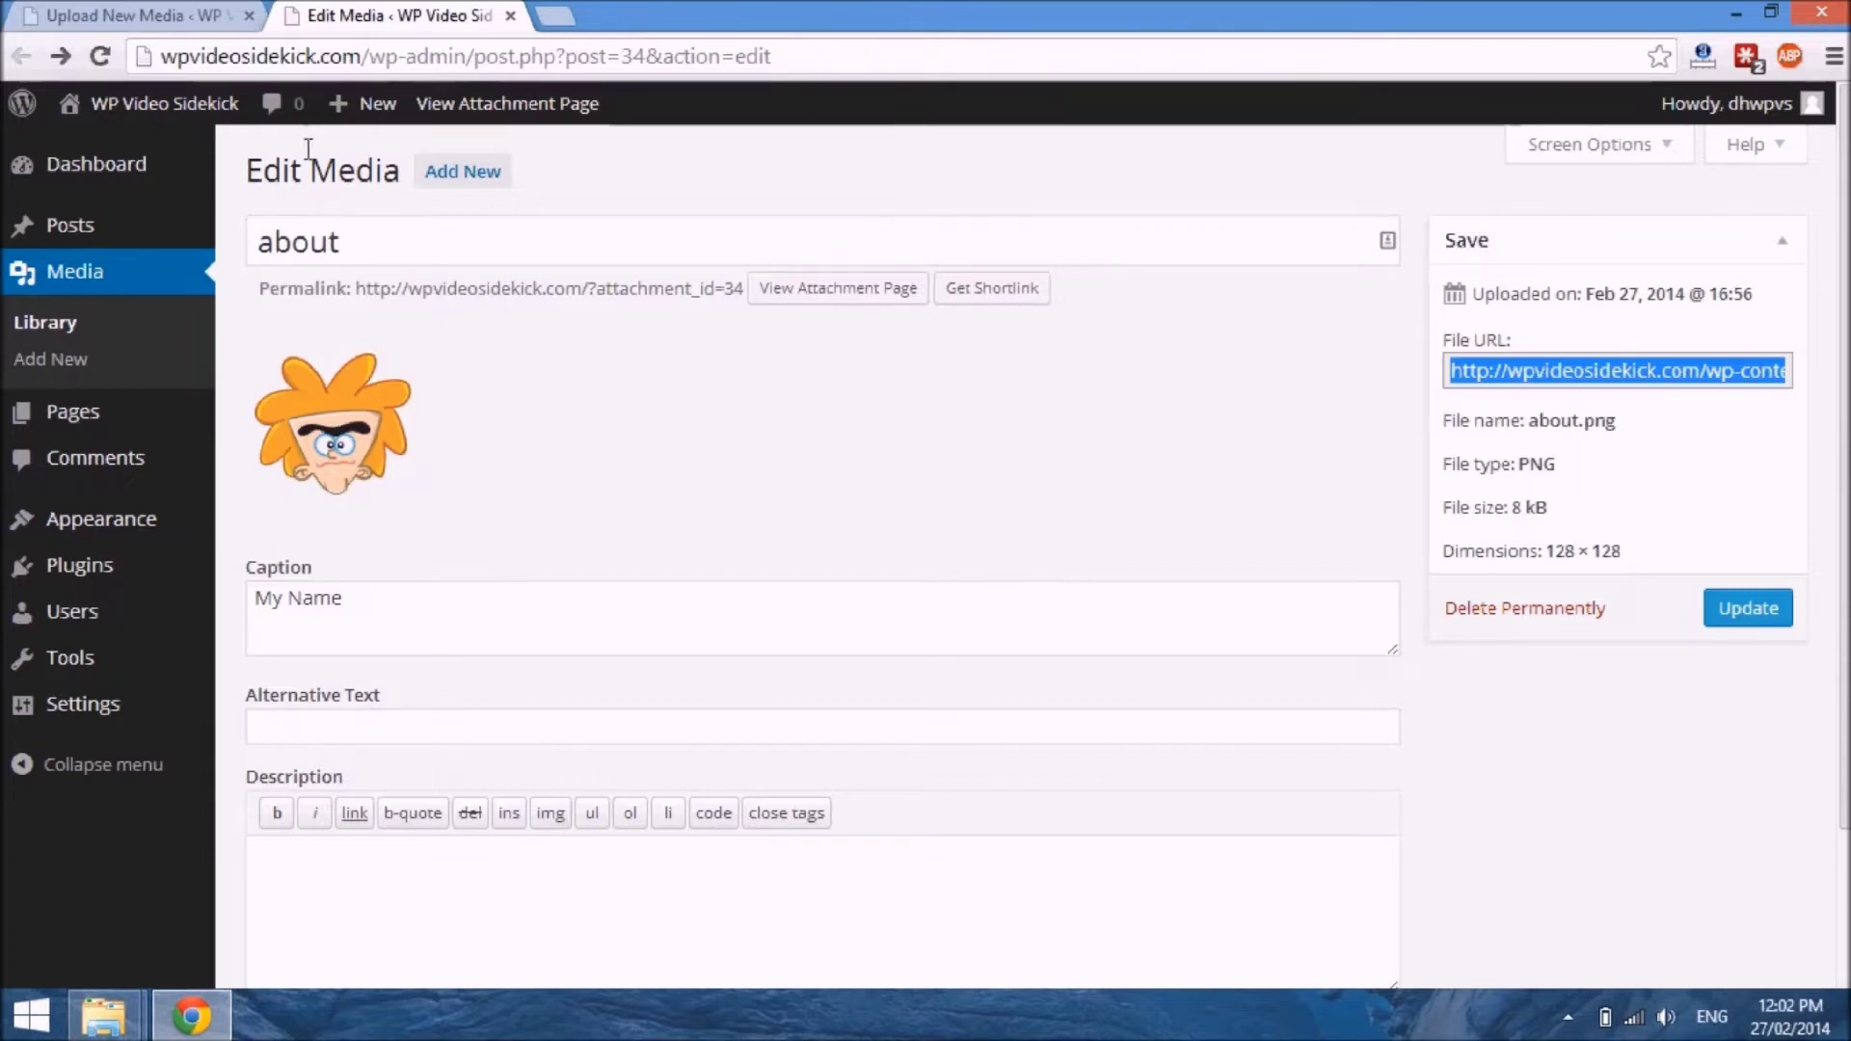
Open the lights MP4 video from the media library for editing
left_click(44, 318)
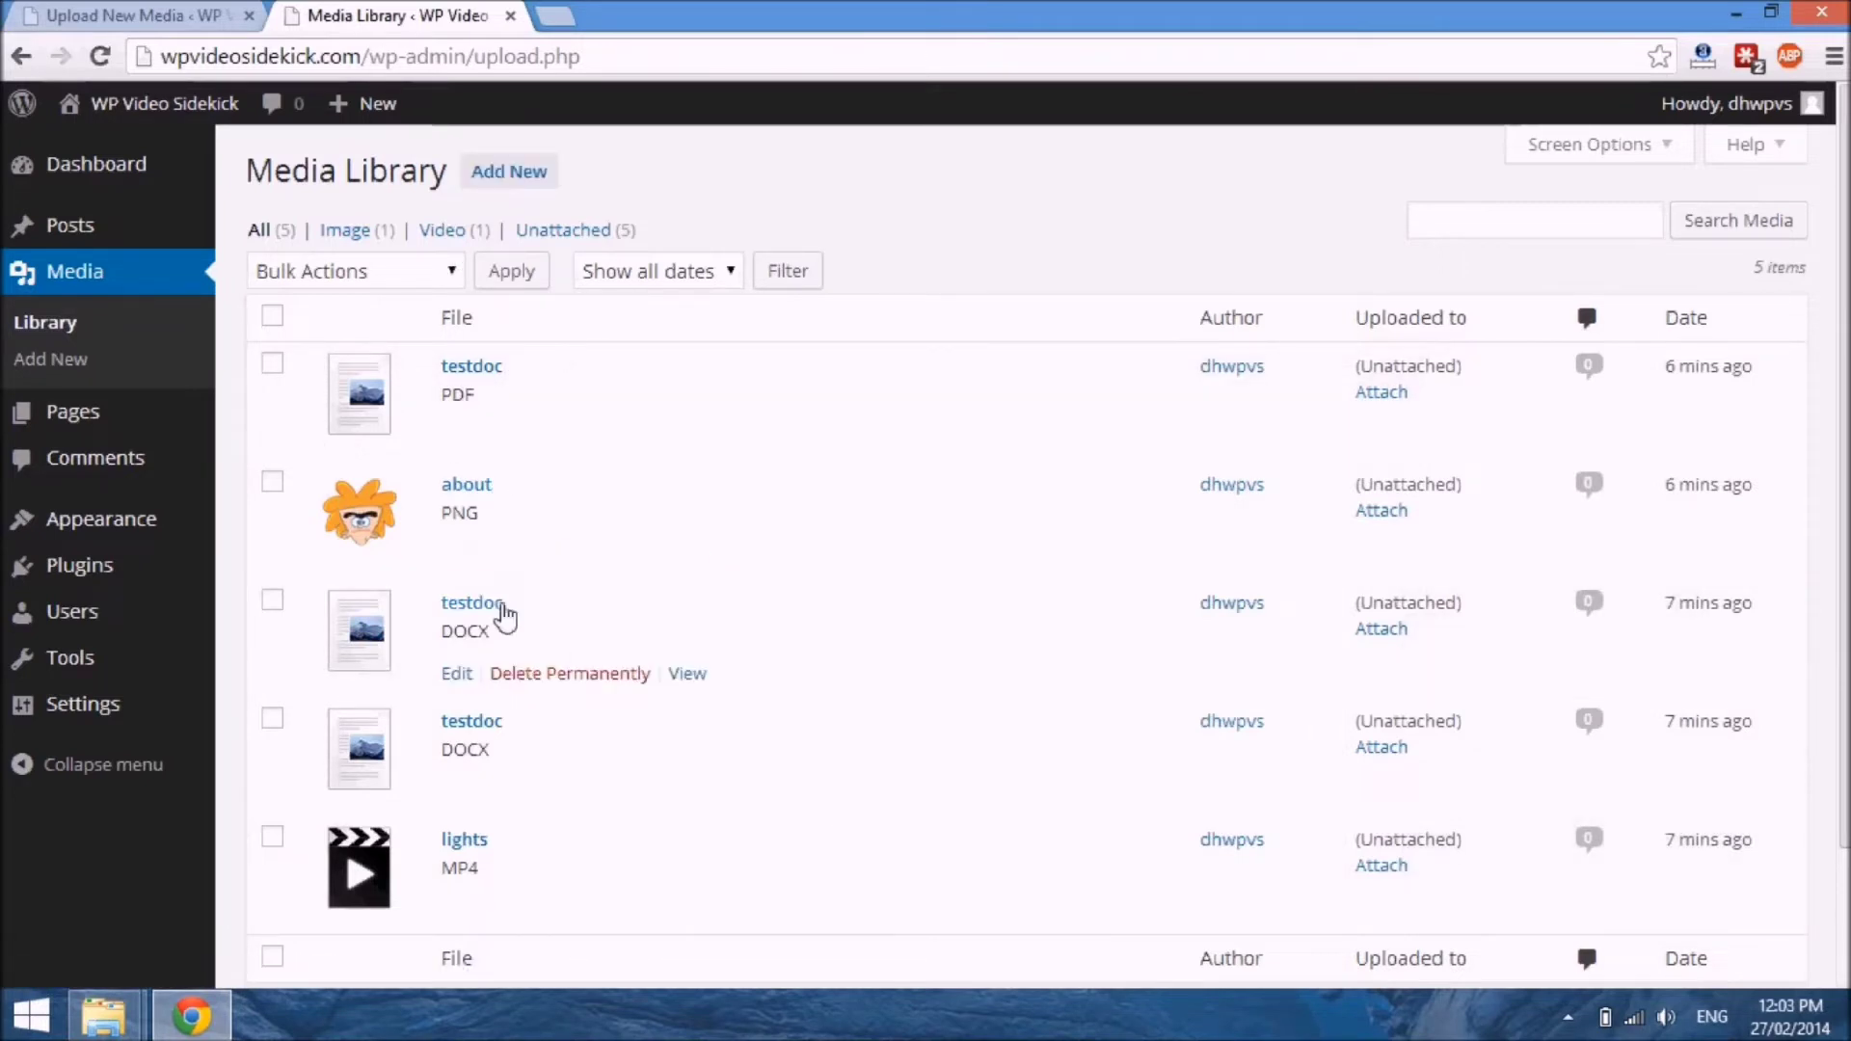
scroll(564, 743, "down", 2)
scroll(564, 742, "down", 1)
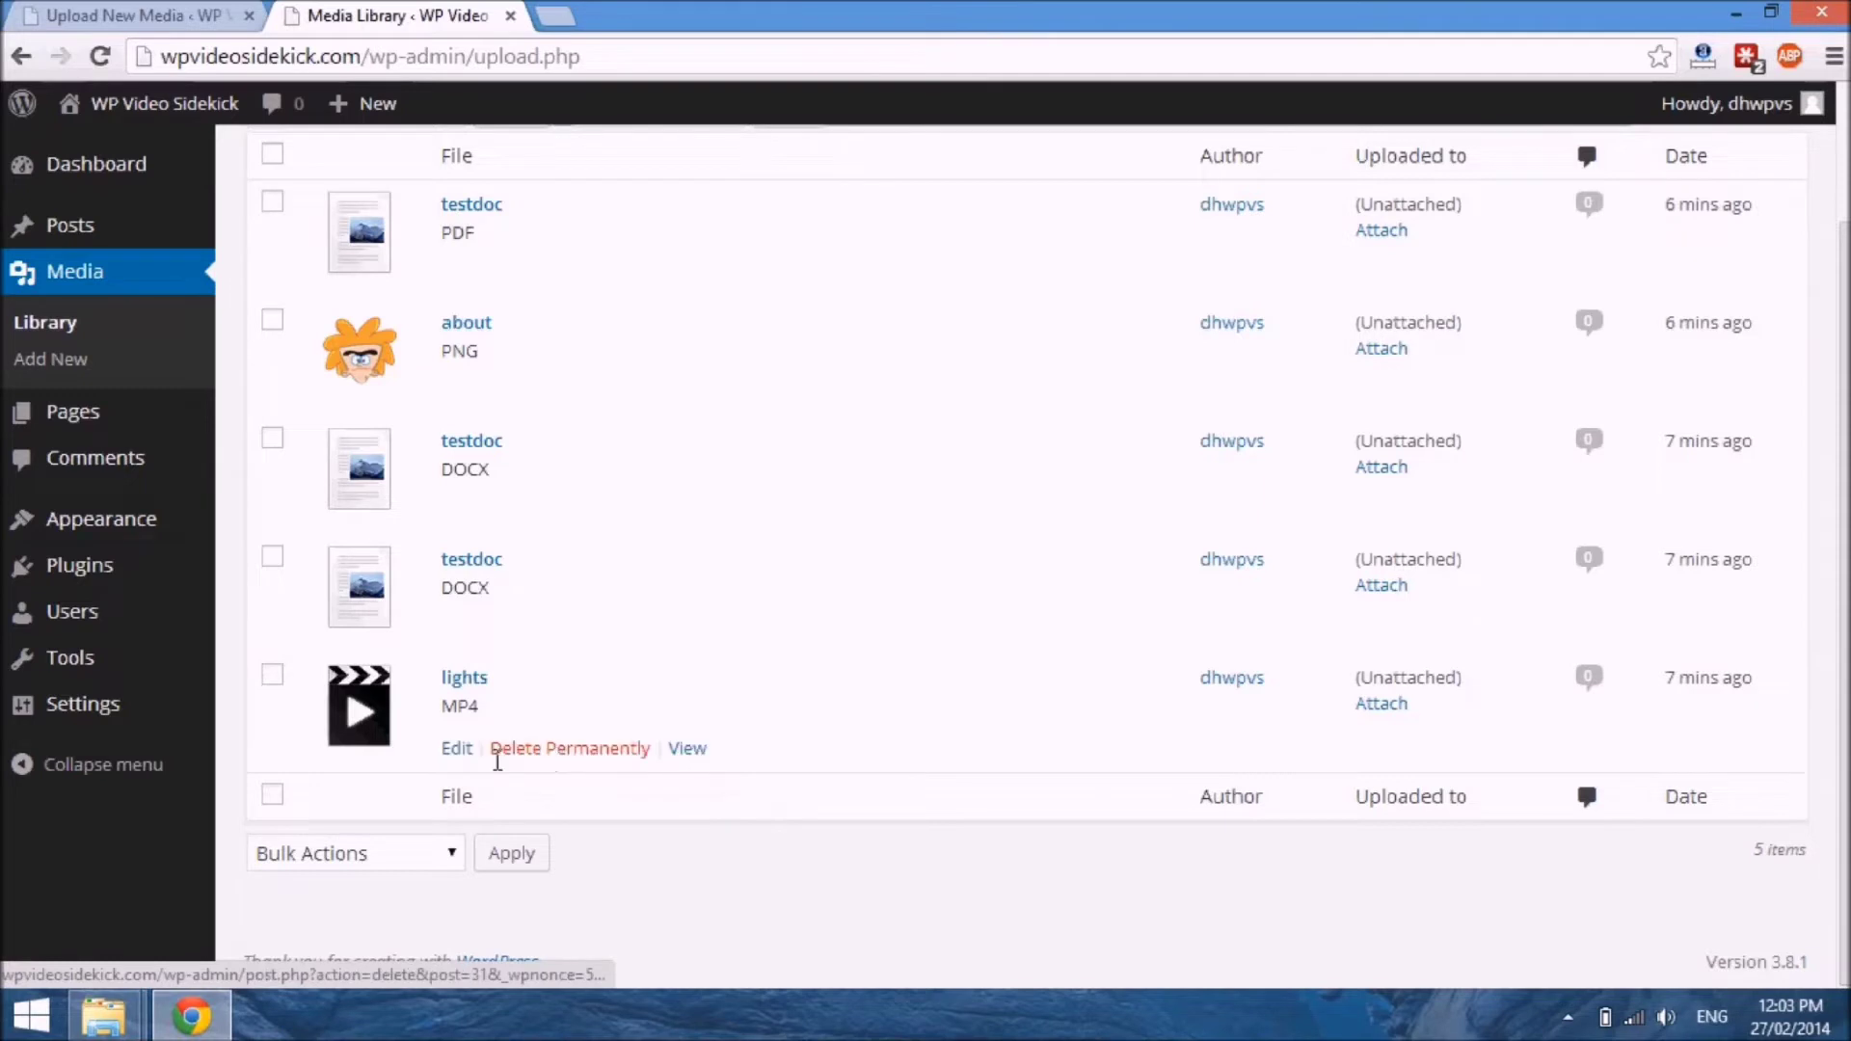
left_click(463, 750)
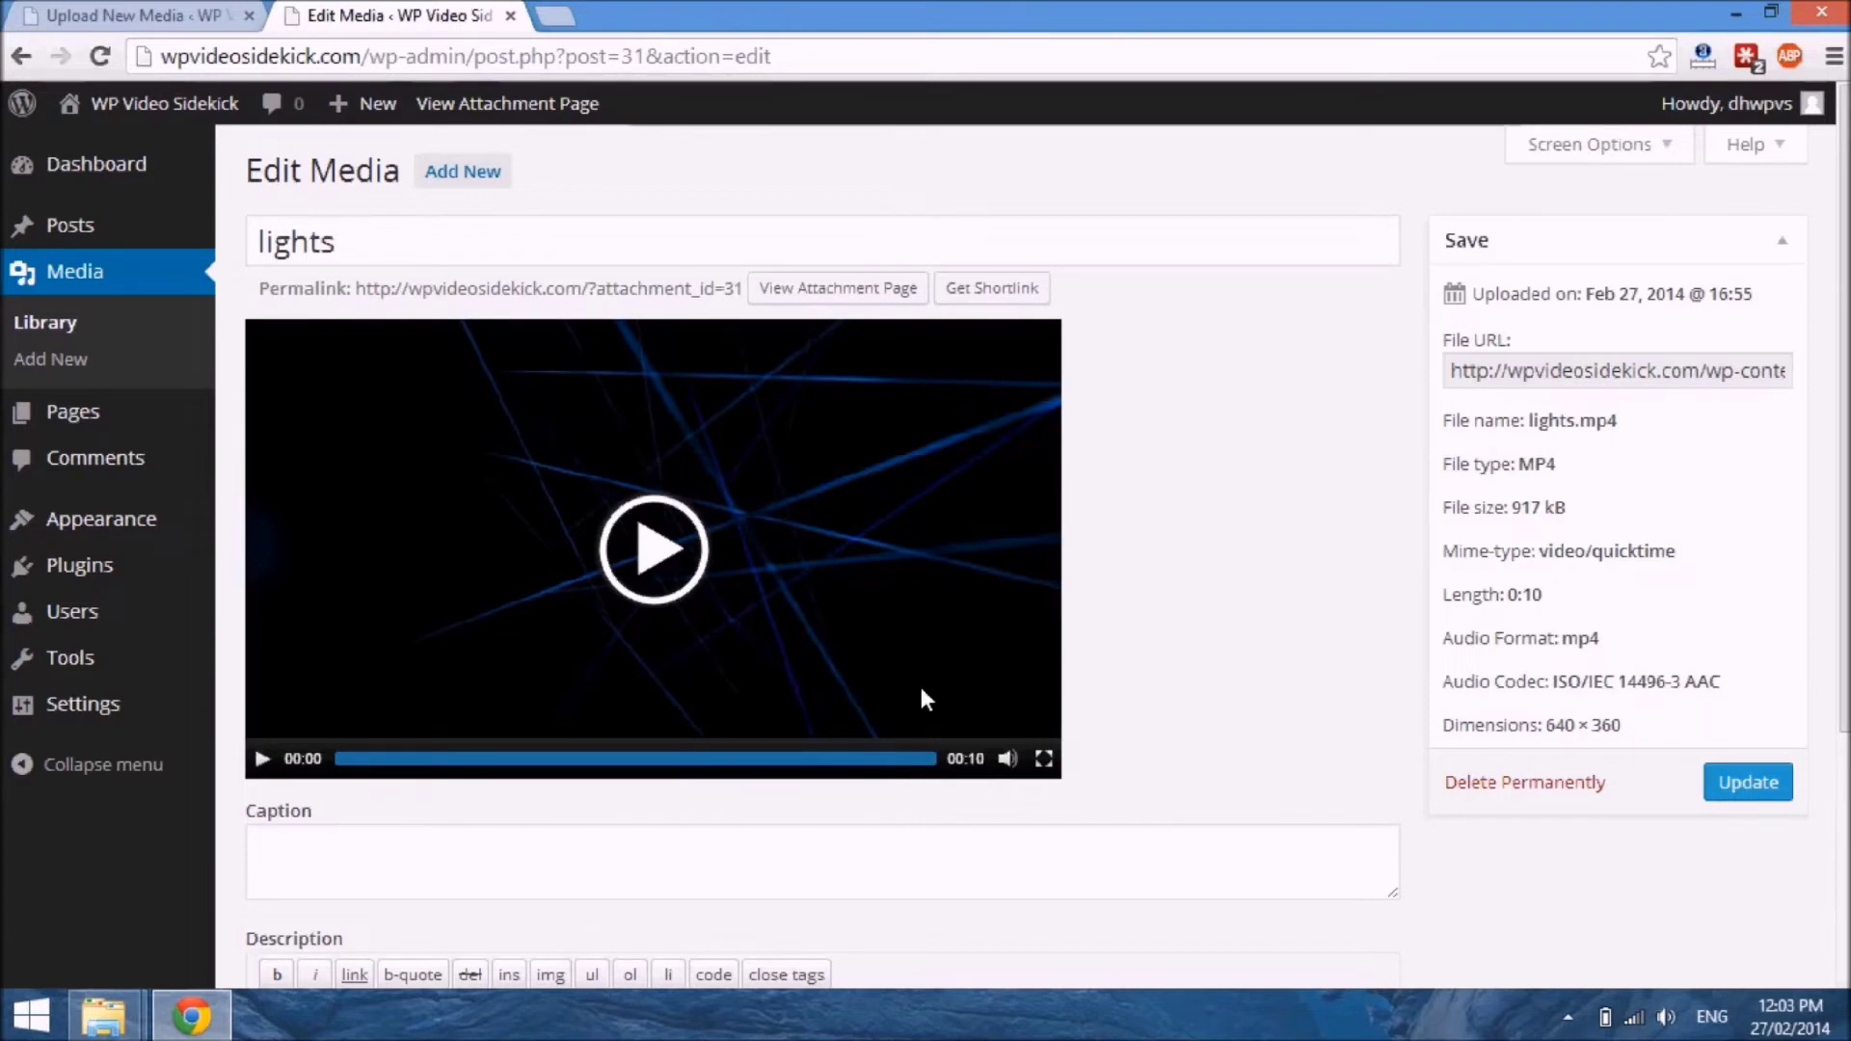
Preview and pause the lights video, and review its file URL, caption and description fields
left_click(654, 542)
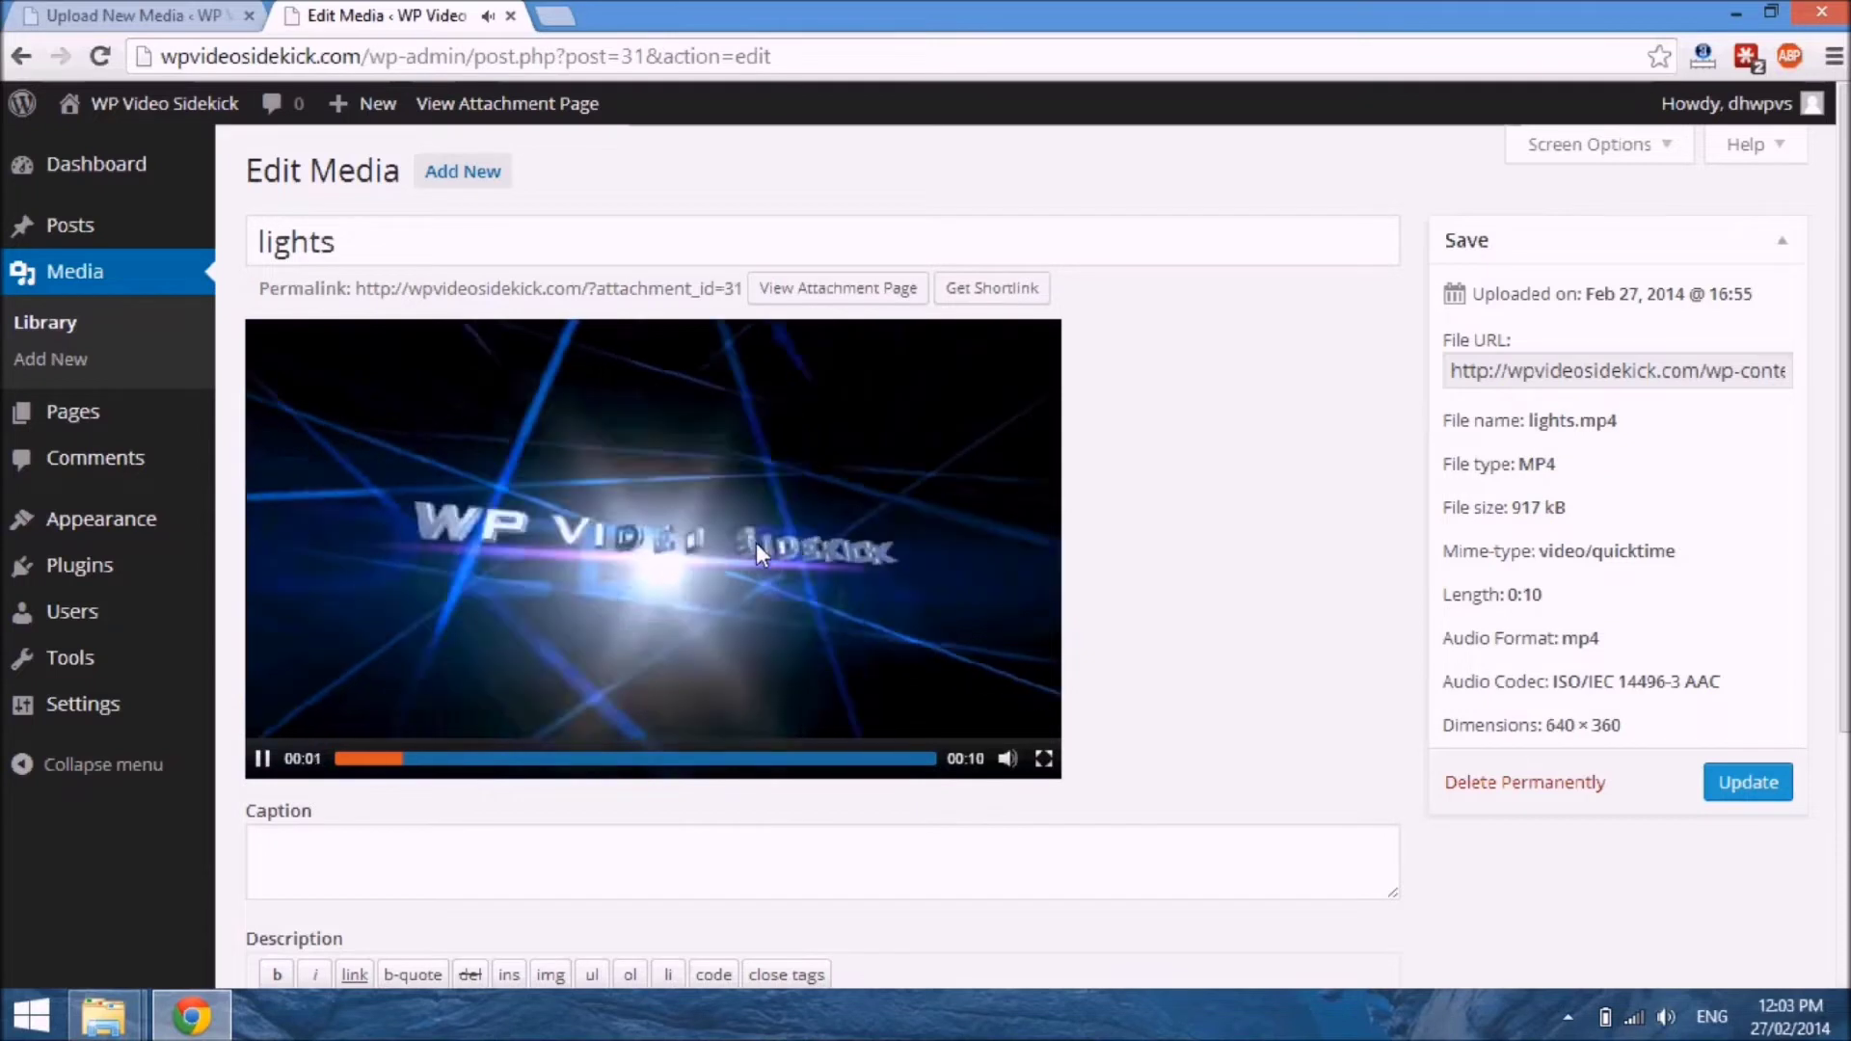
left_click(756, 542)
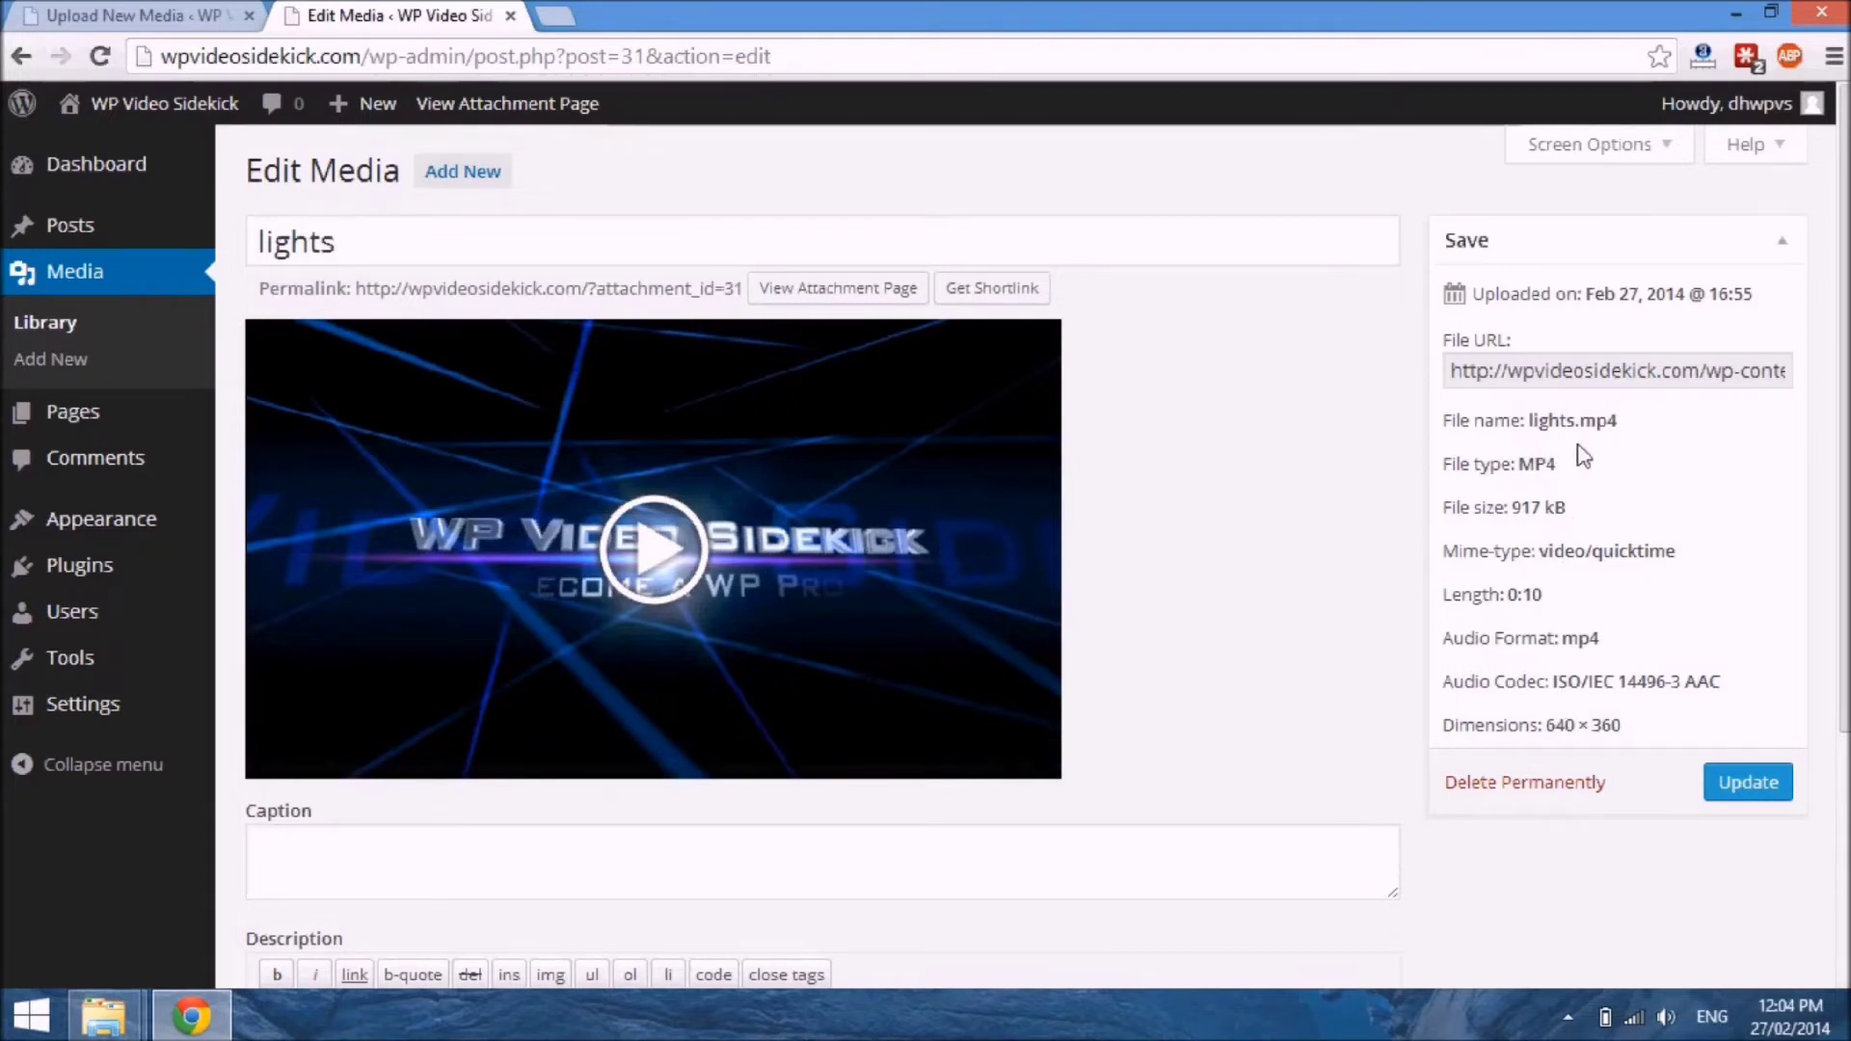
left_click(1570, 381)
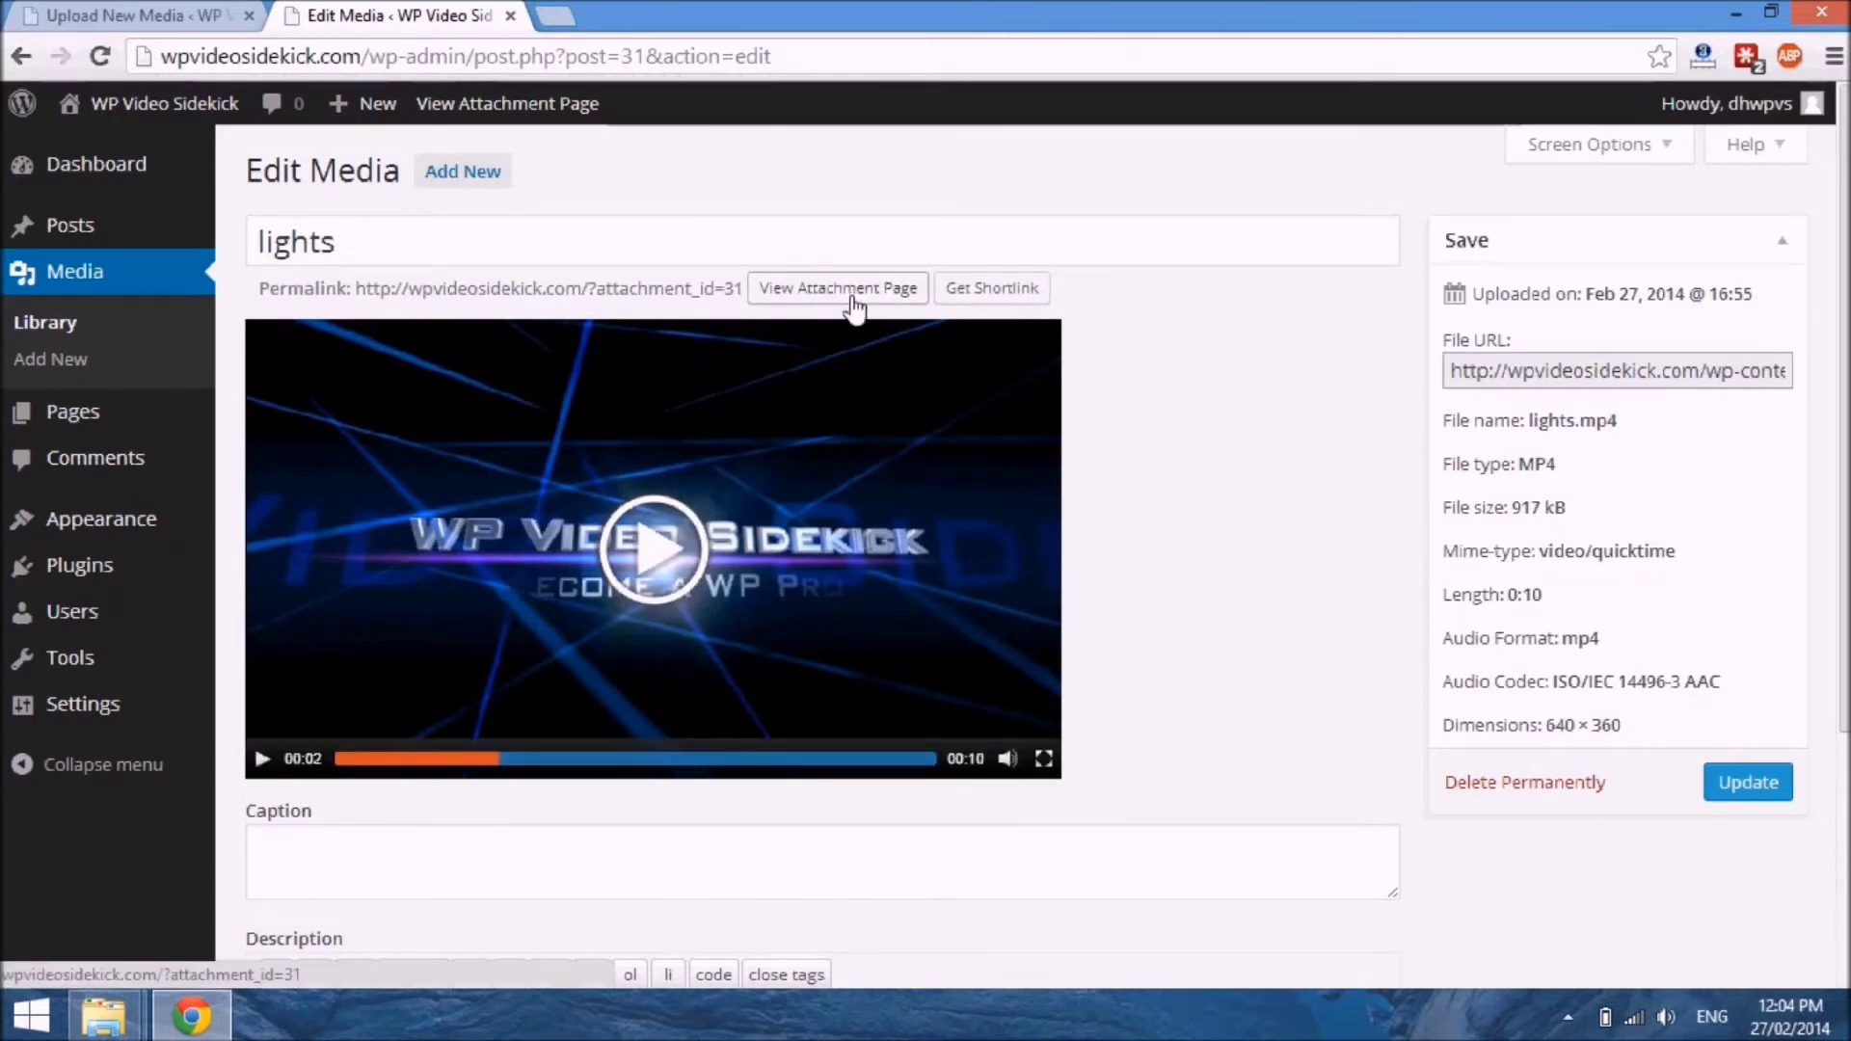
scroll(1171, 393, "down", 2)
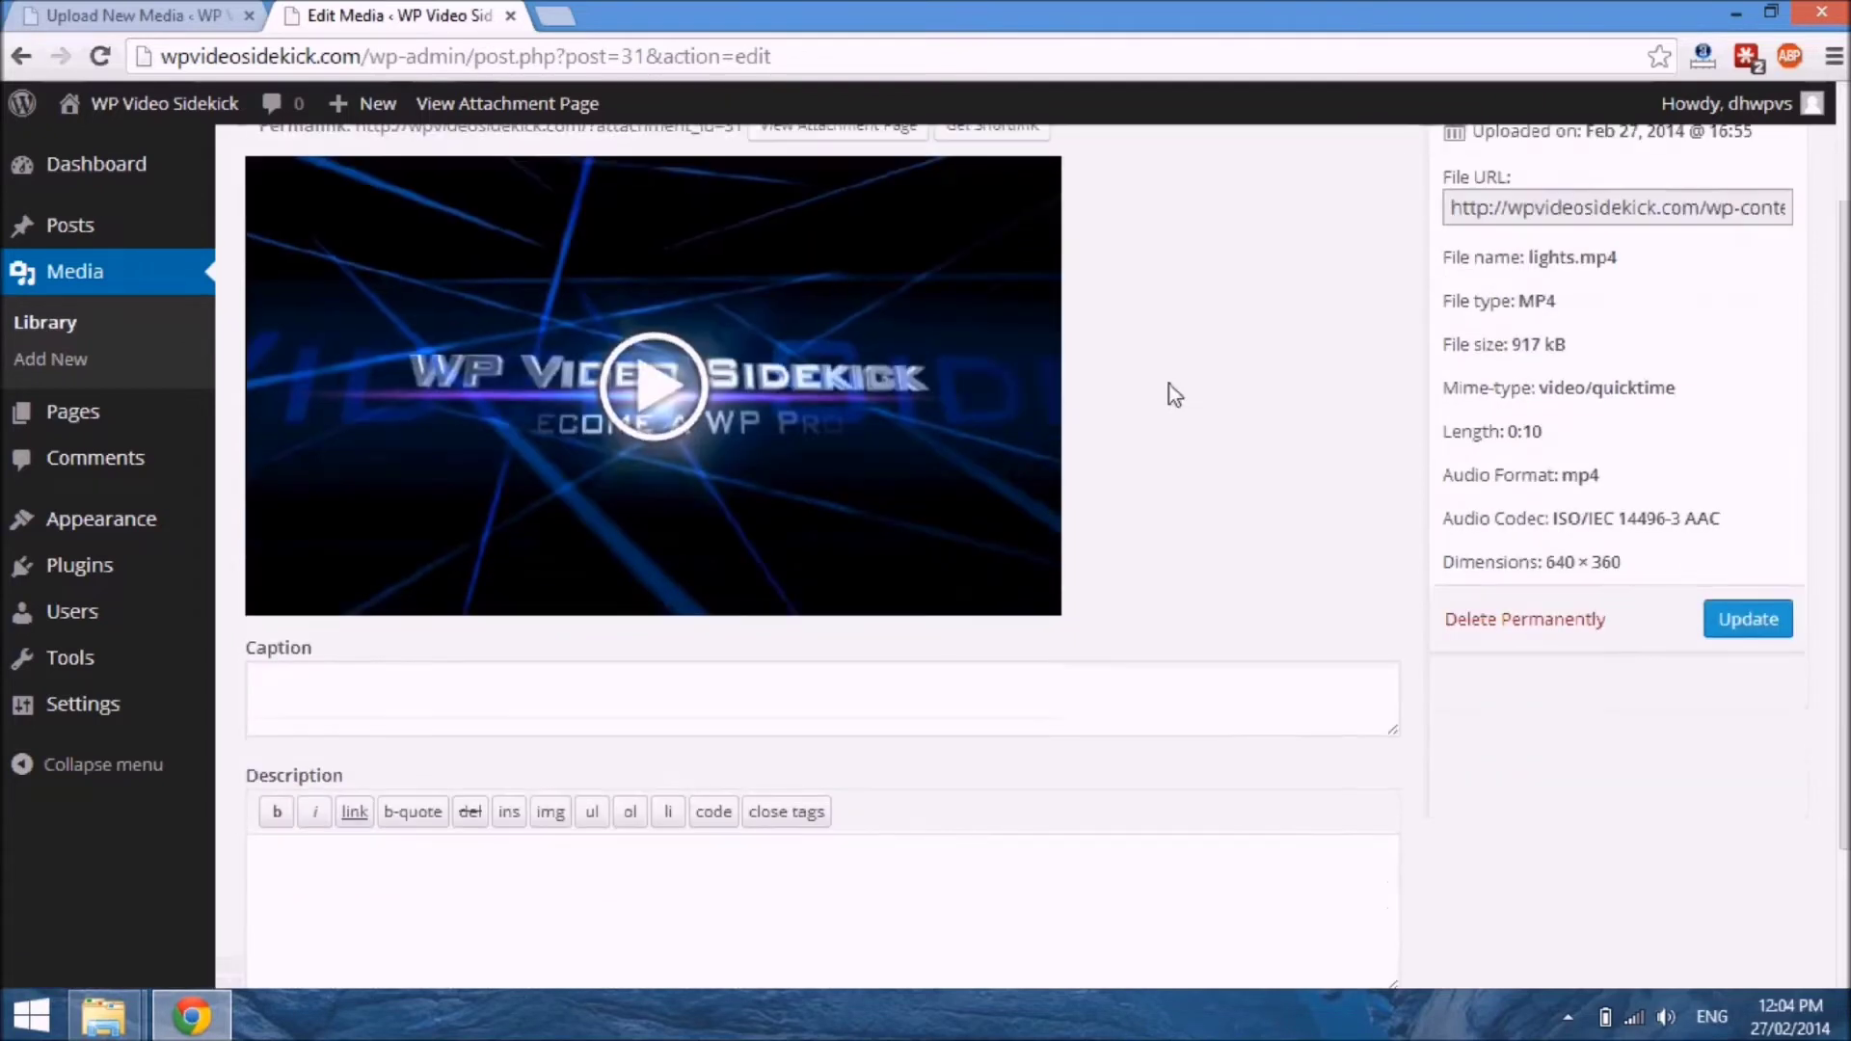
scroll(1174, 394, "up", 2)
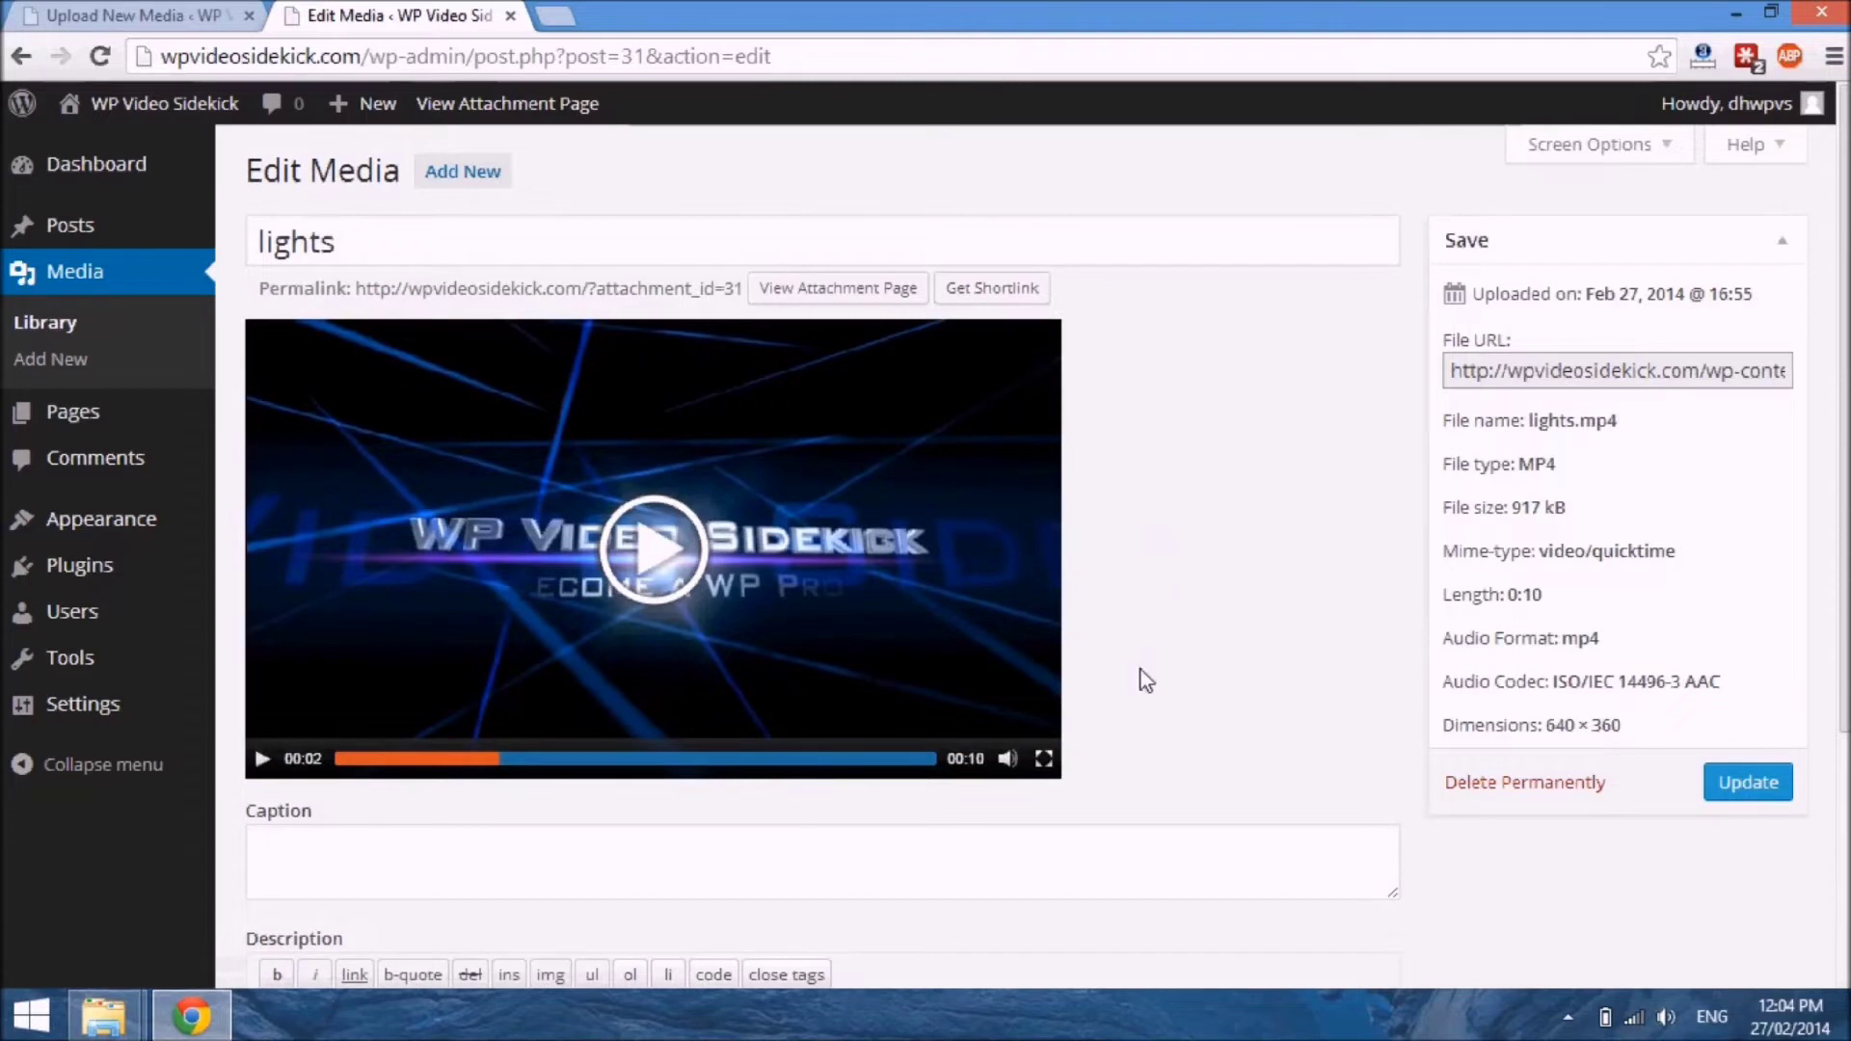
Return to the media library and open the upper testdoc DOCX file for editing
mouse_move(85, 526)
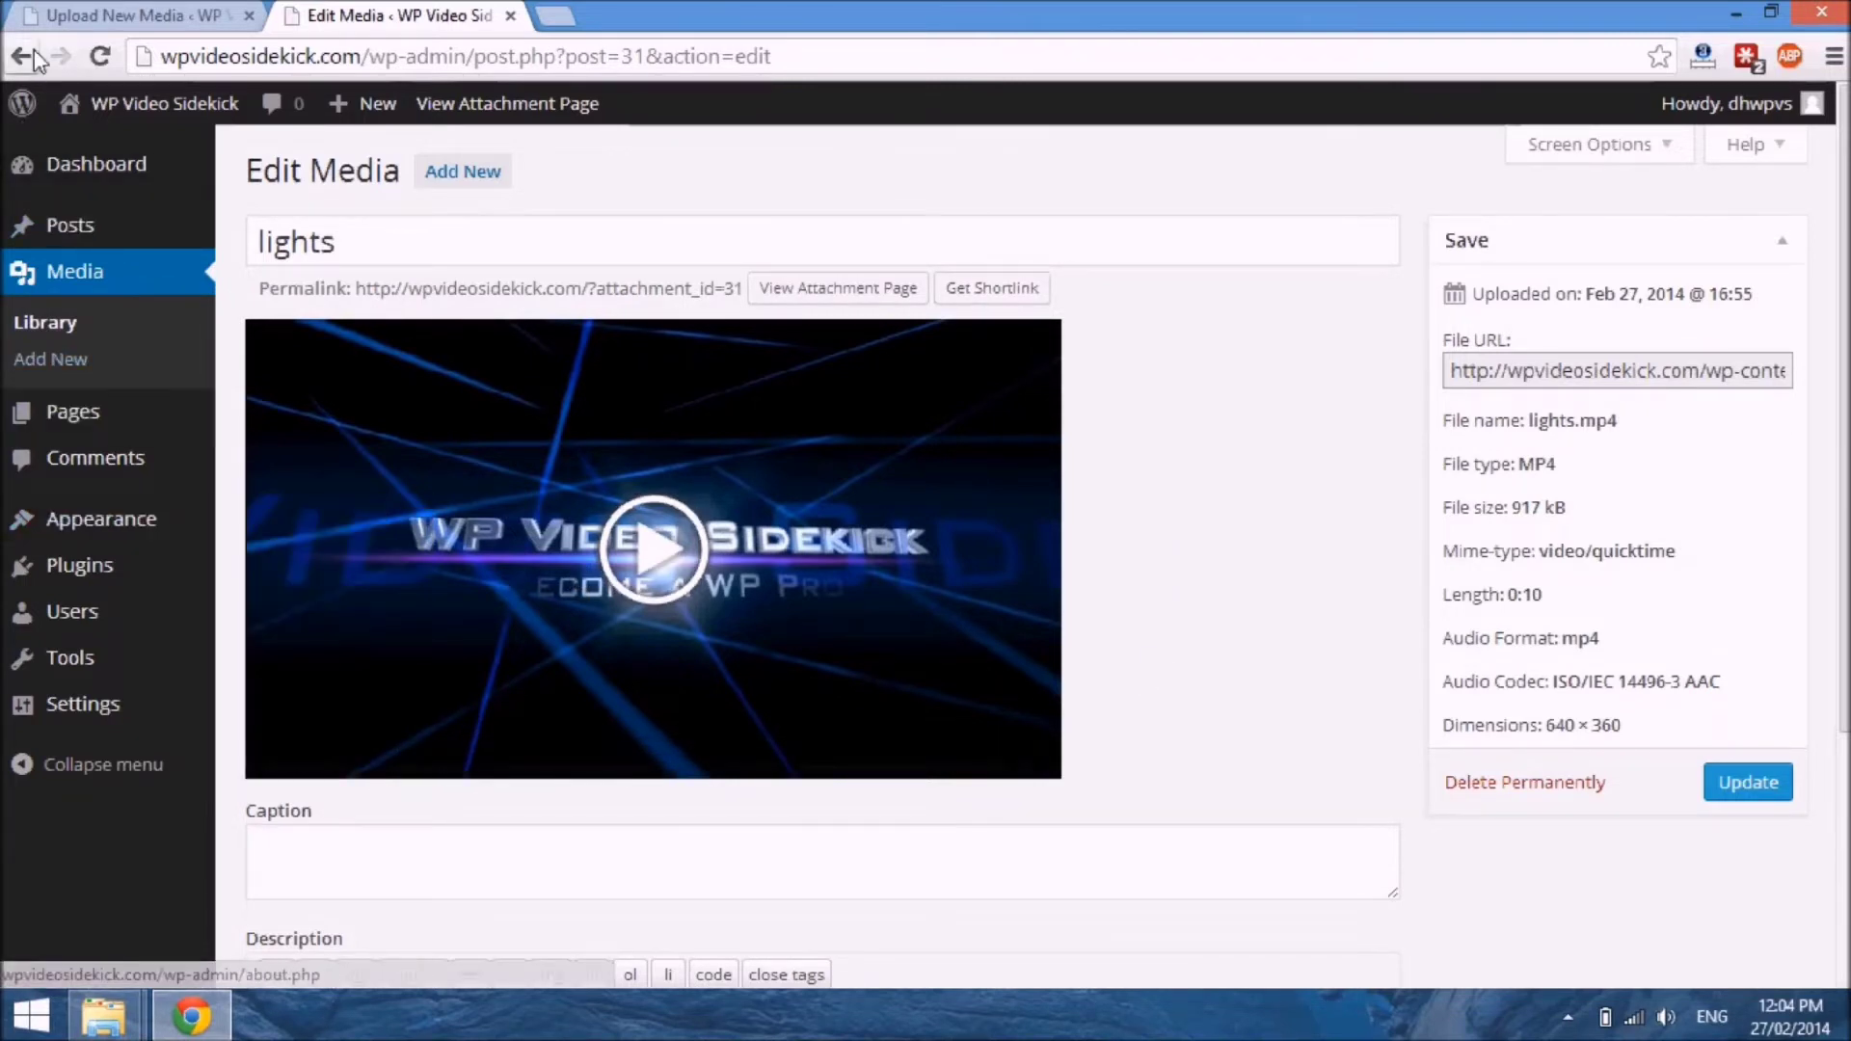
left_click(45, 326)
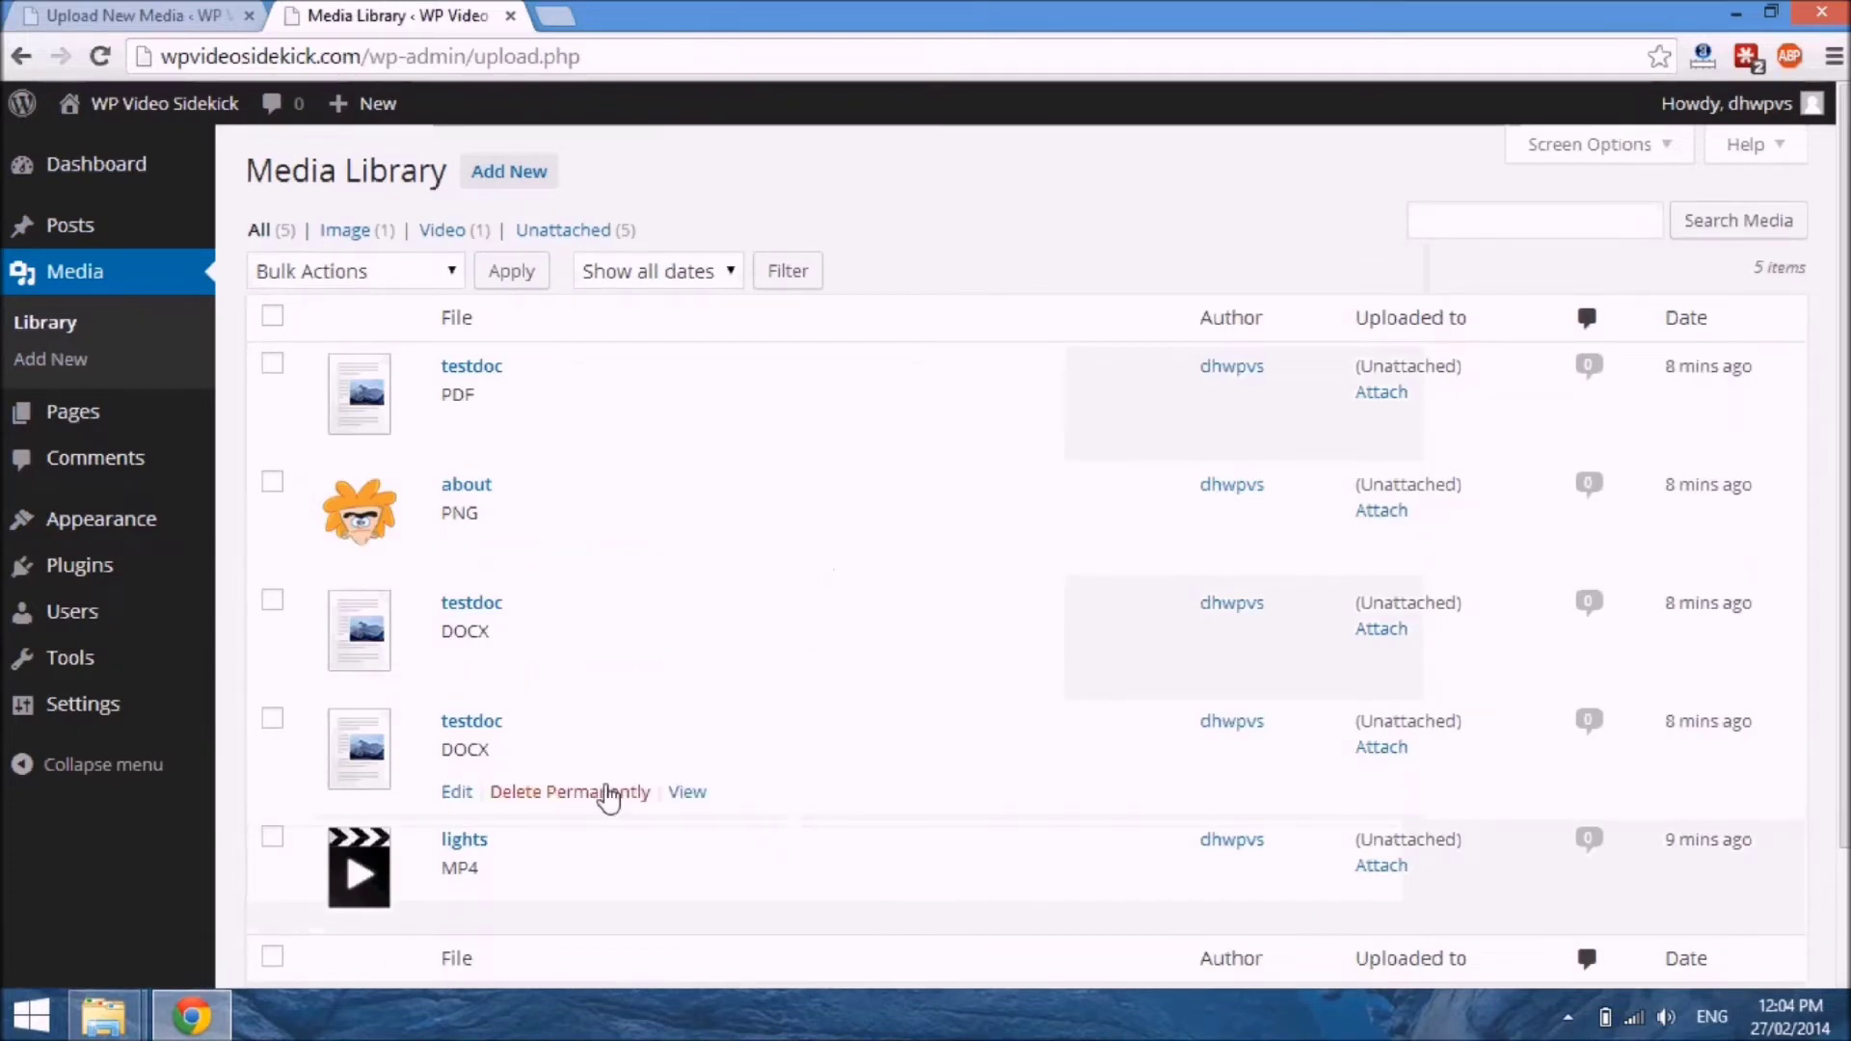
scroll(554, 799, "down", 1)
scroll(554, 799, "down", 1)
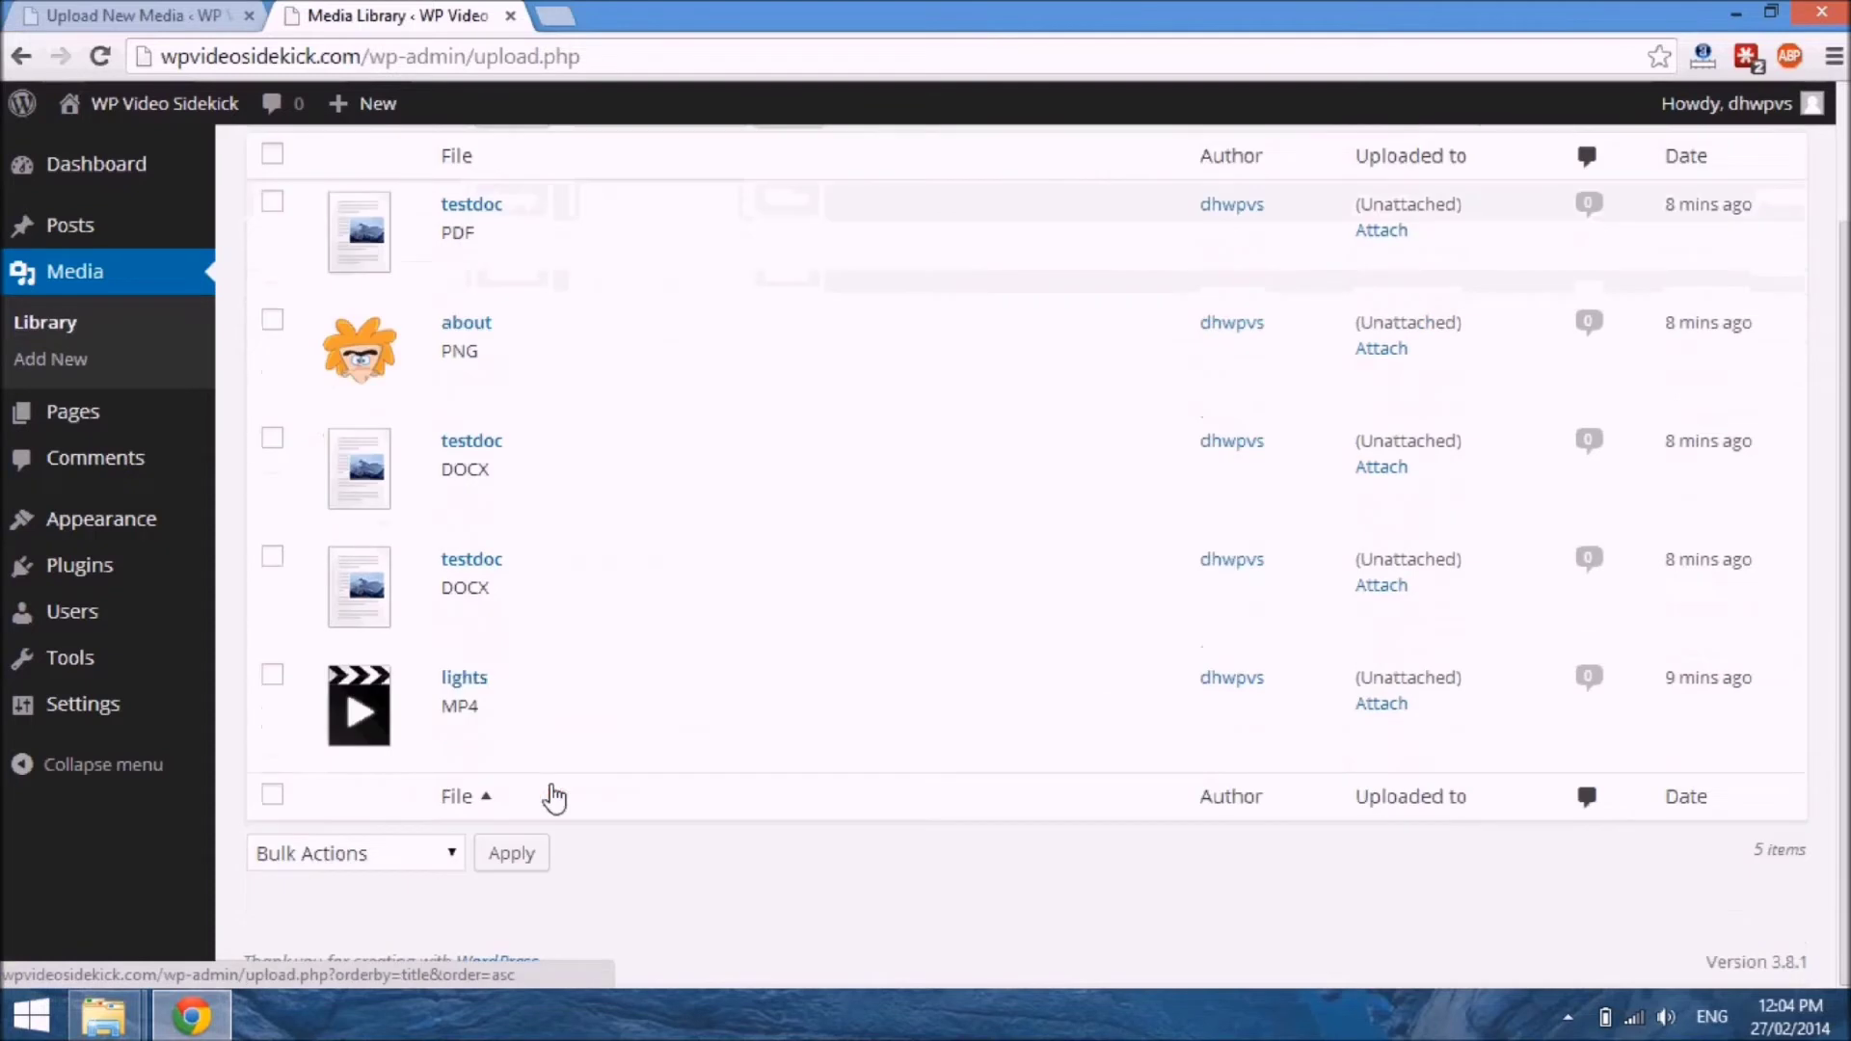
scroll(555, 799, "up", 1)
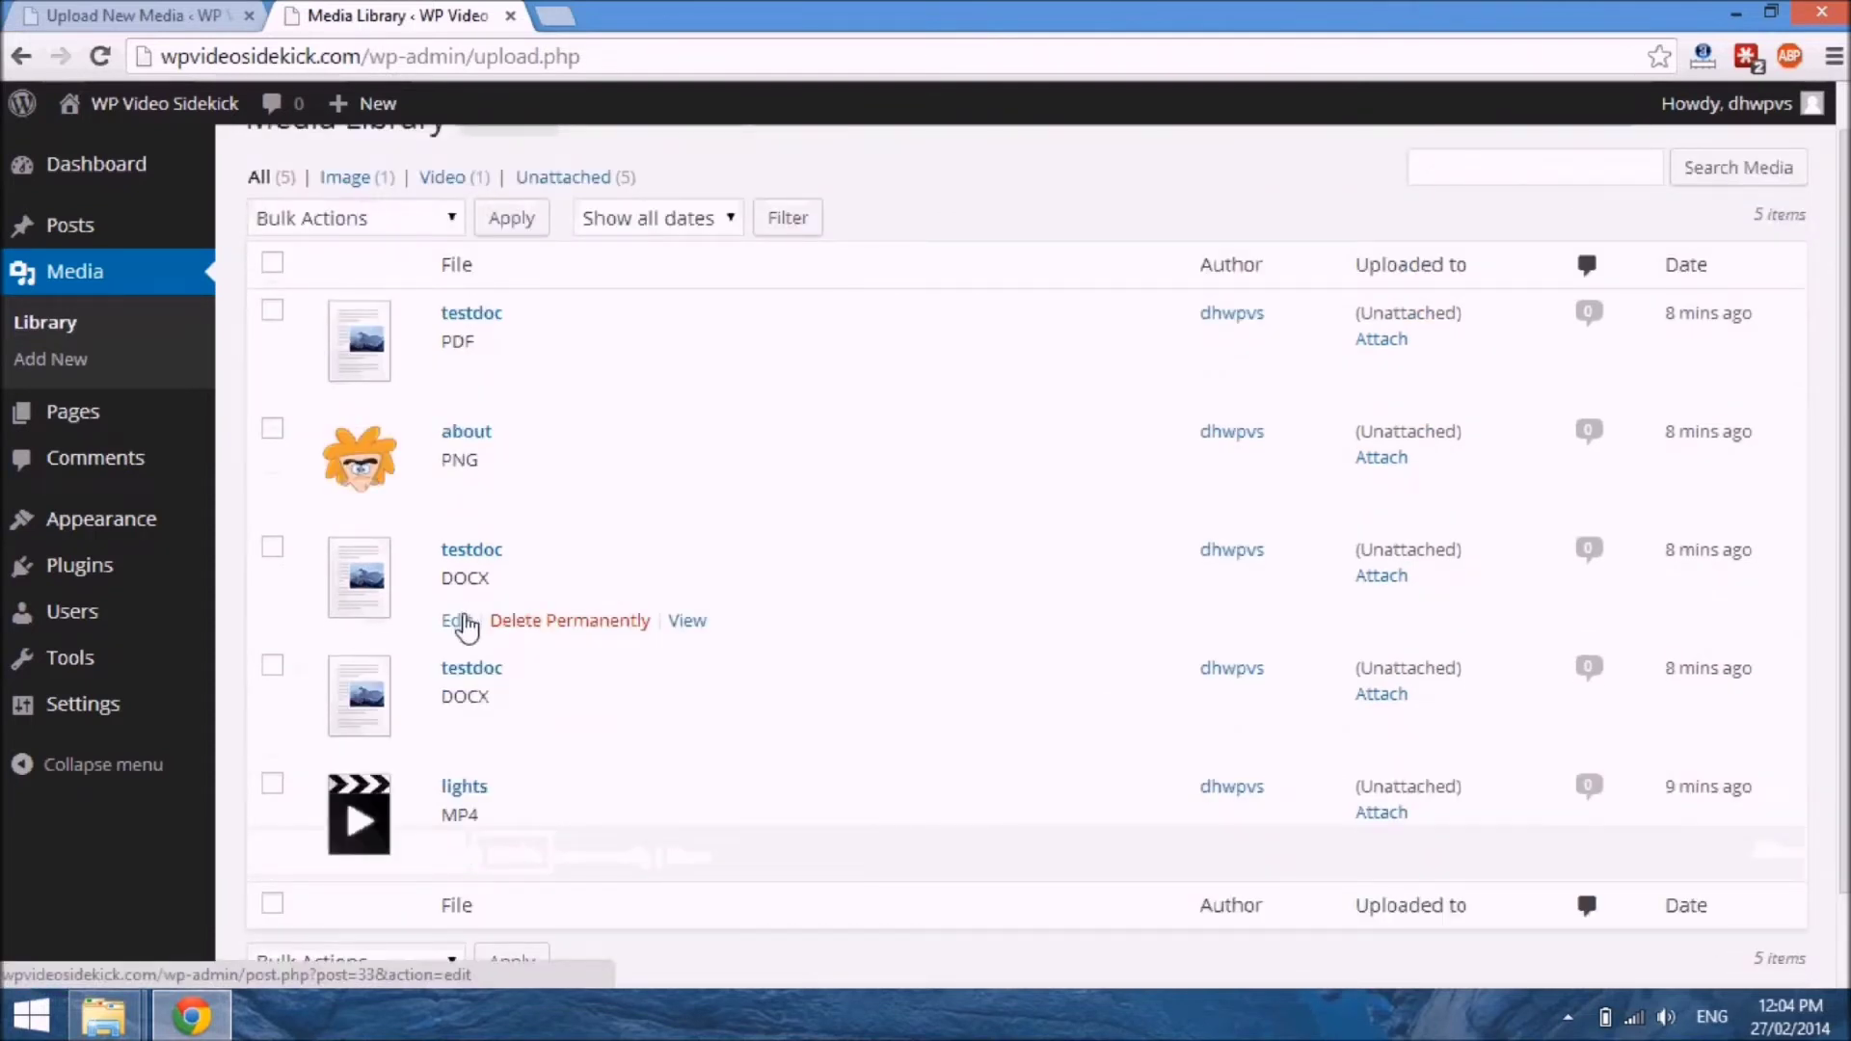
left_click(459, 622)
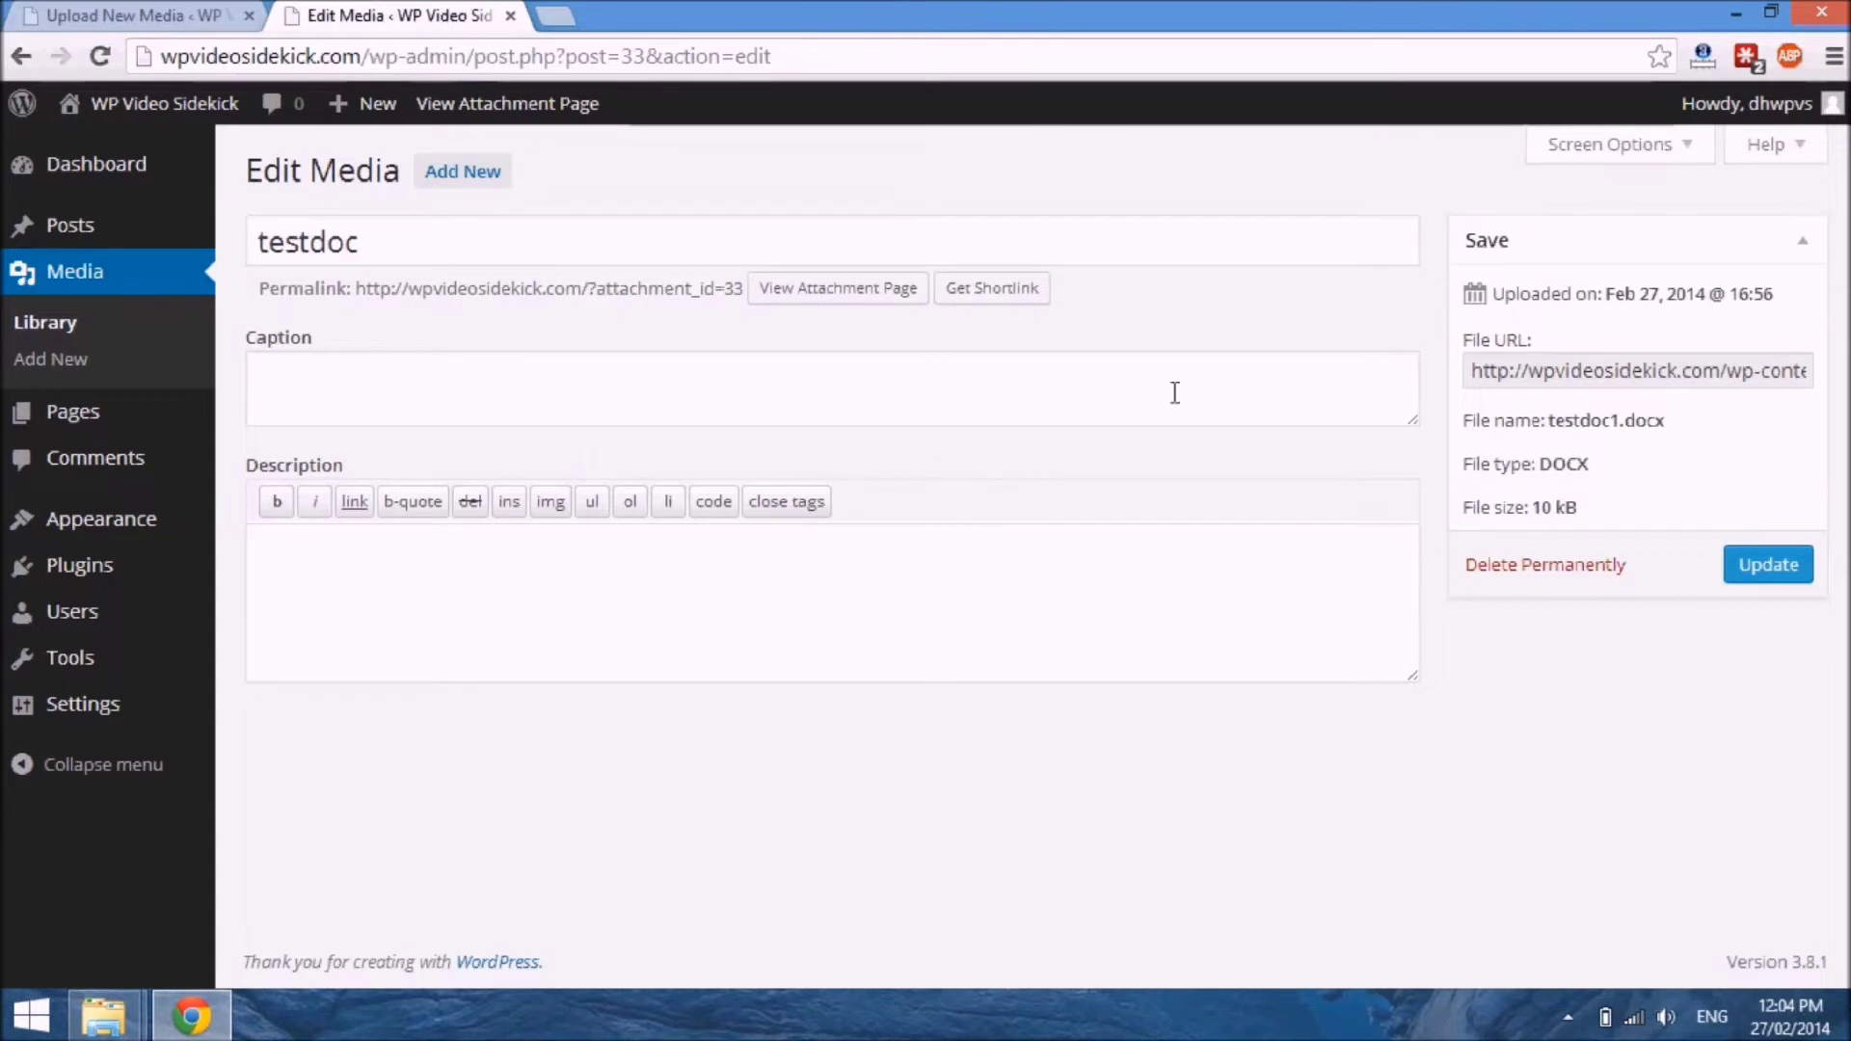
Check the testdoc caption field and select the document's full file URL
left_click(865, 376)
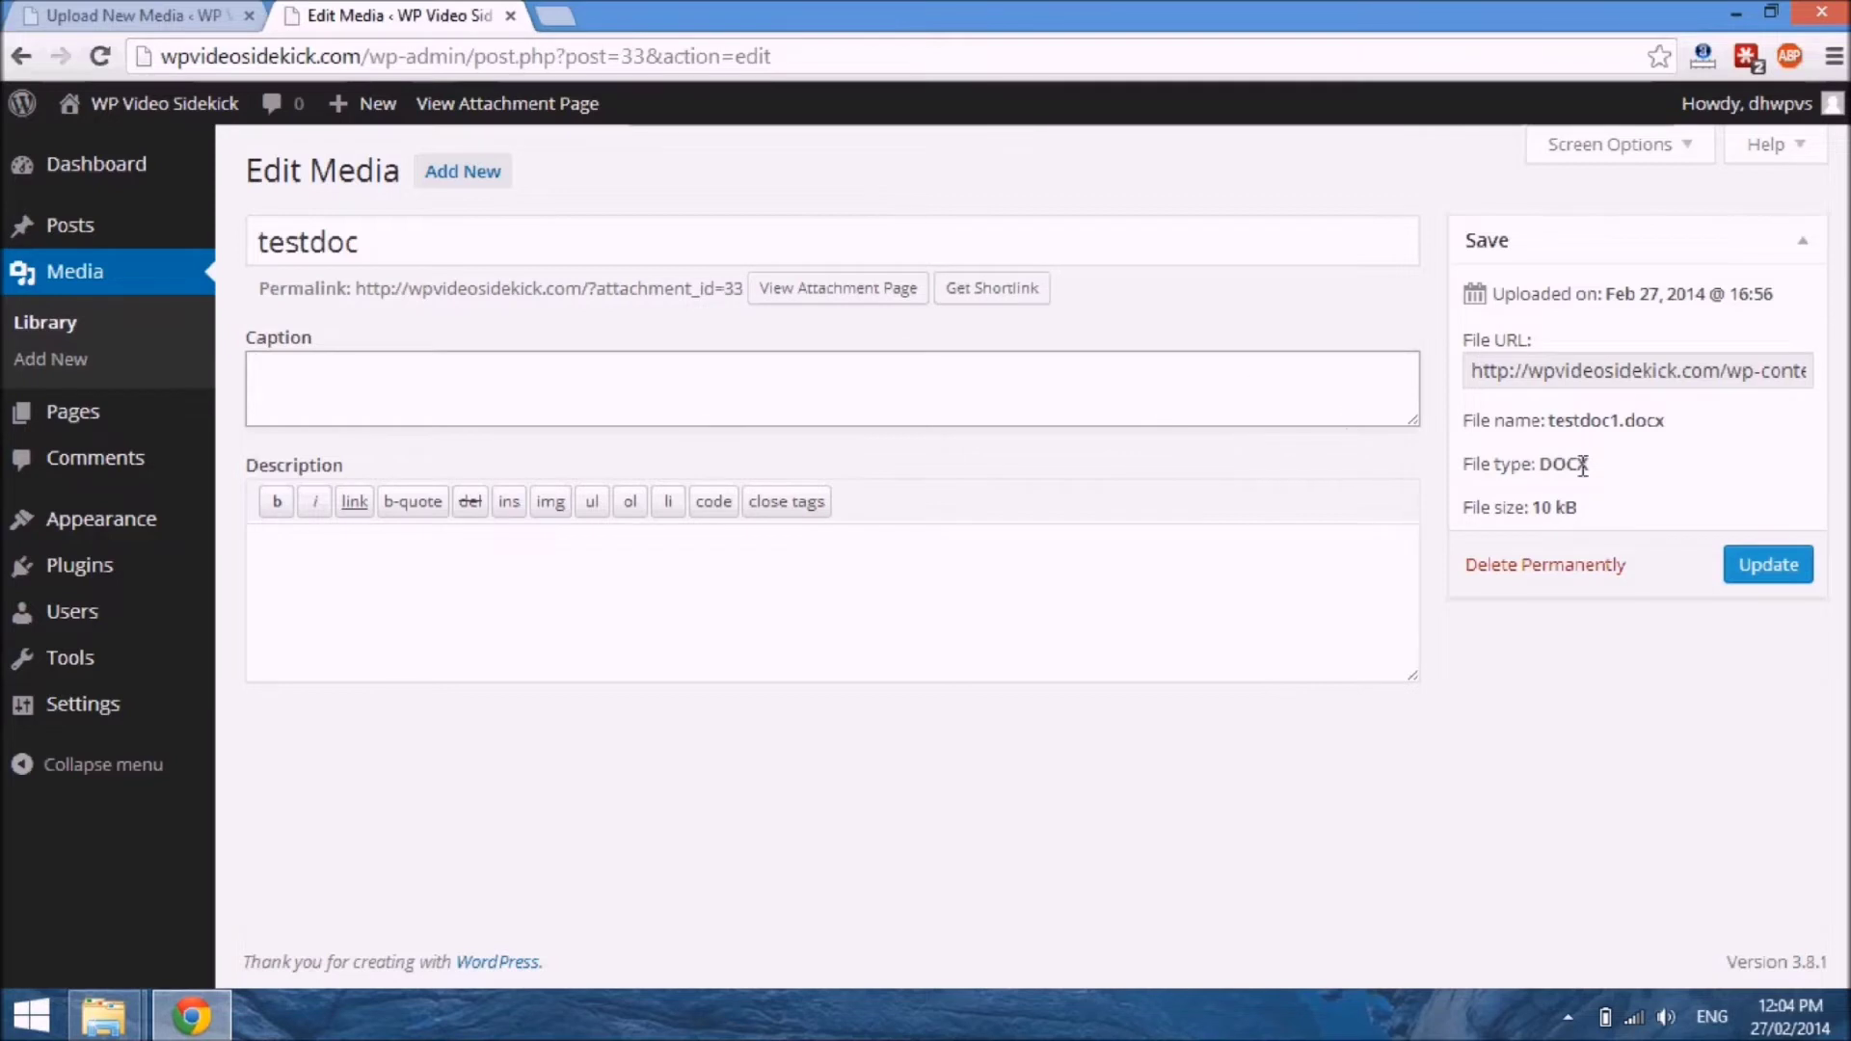
left_click(1562, 381)
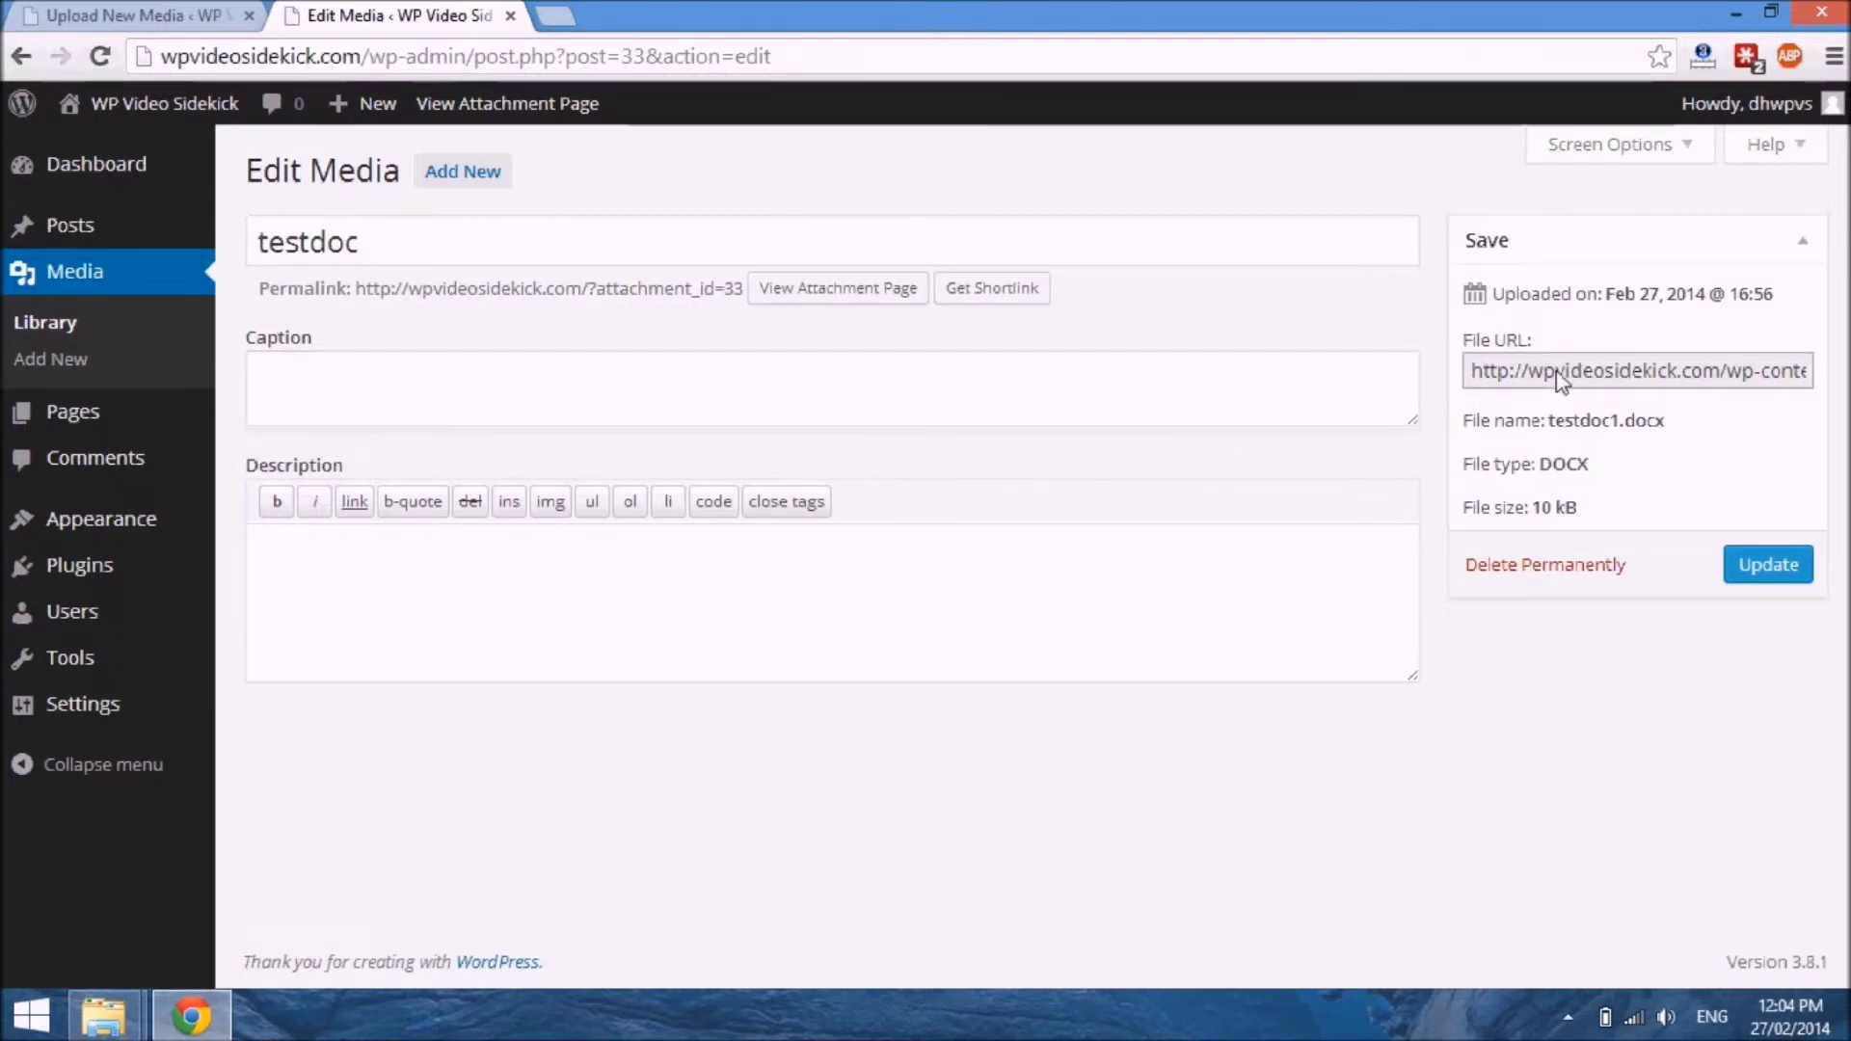
left_click_drag(1472, 381, 1811, 374)
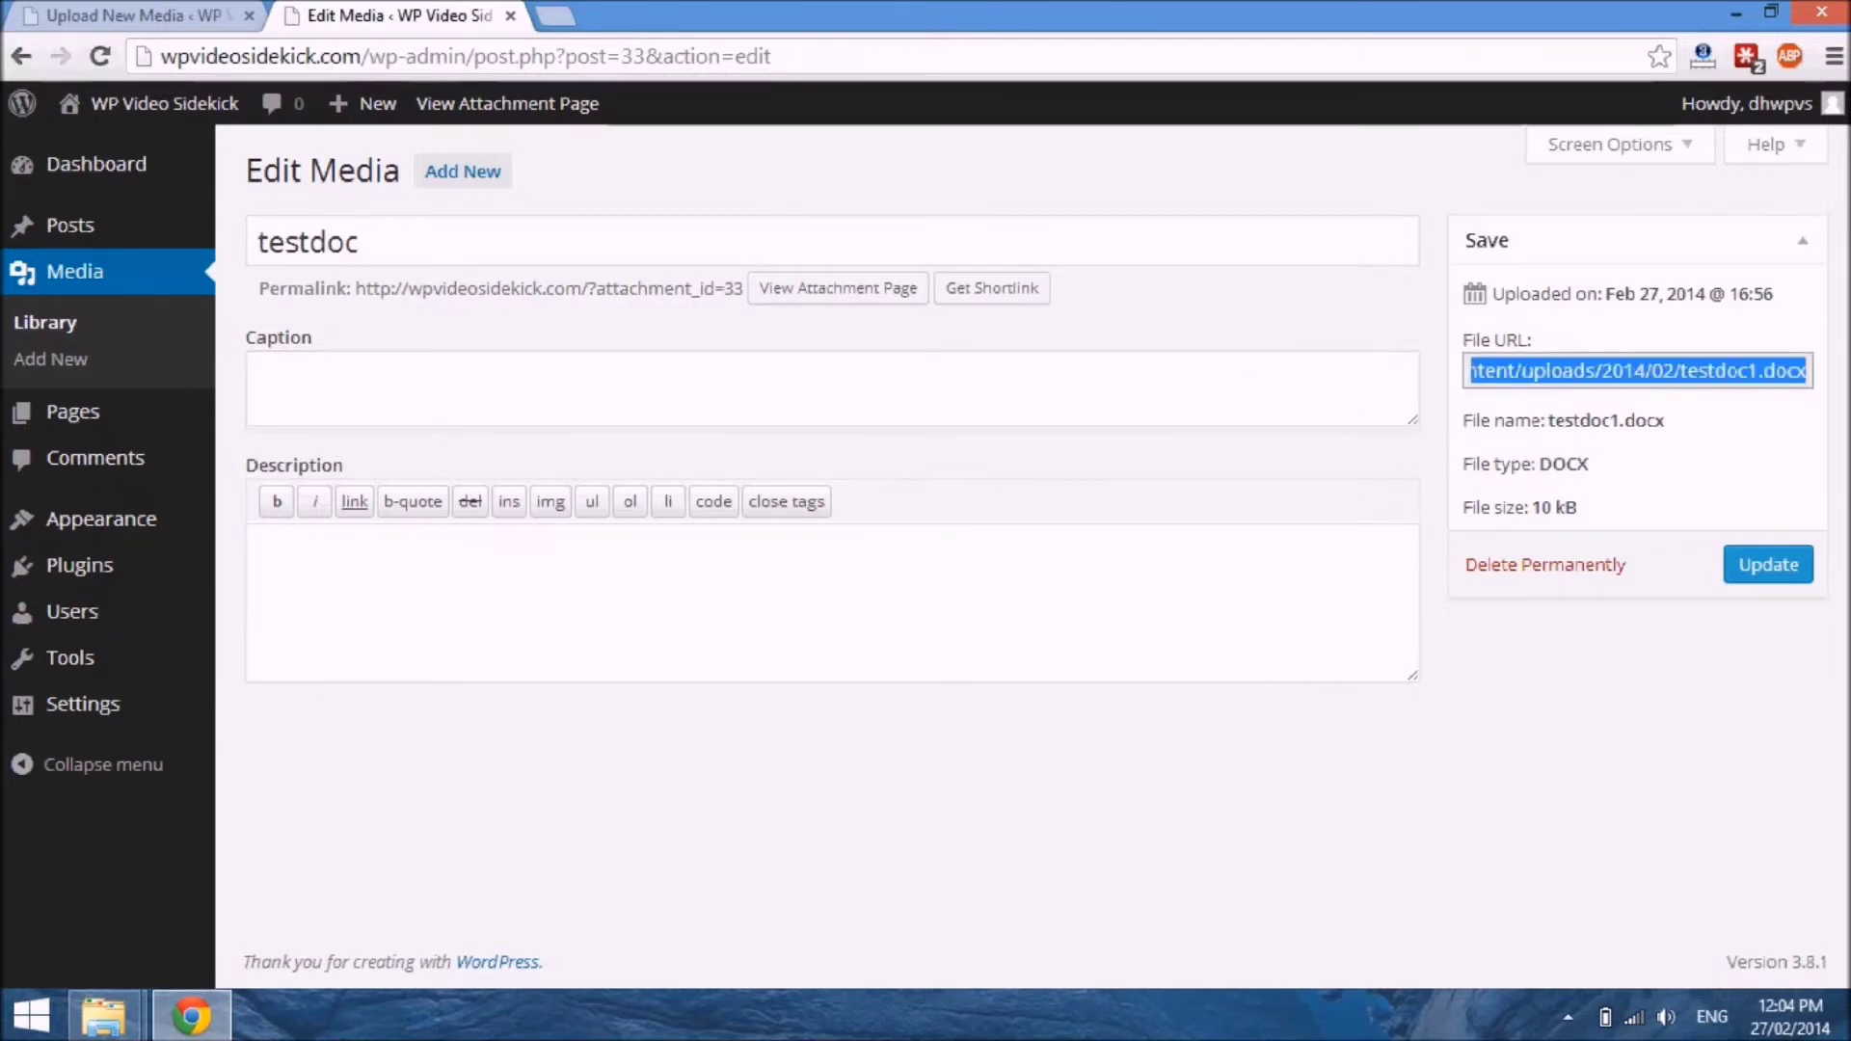
View the testdoc attachment page and follow its document link
left_click(821, 287)
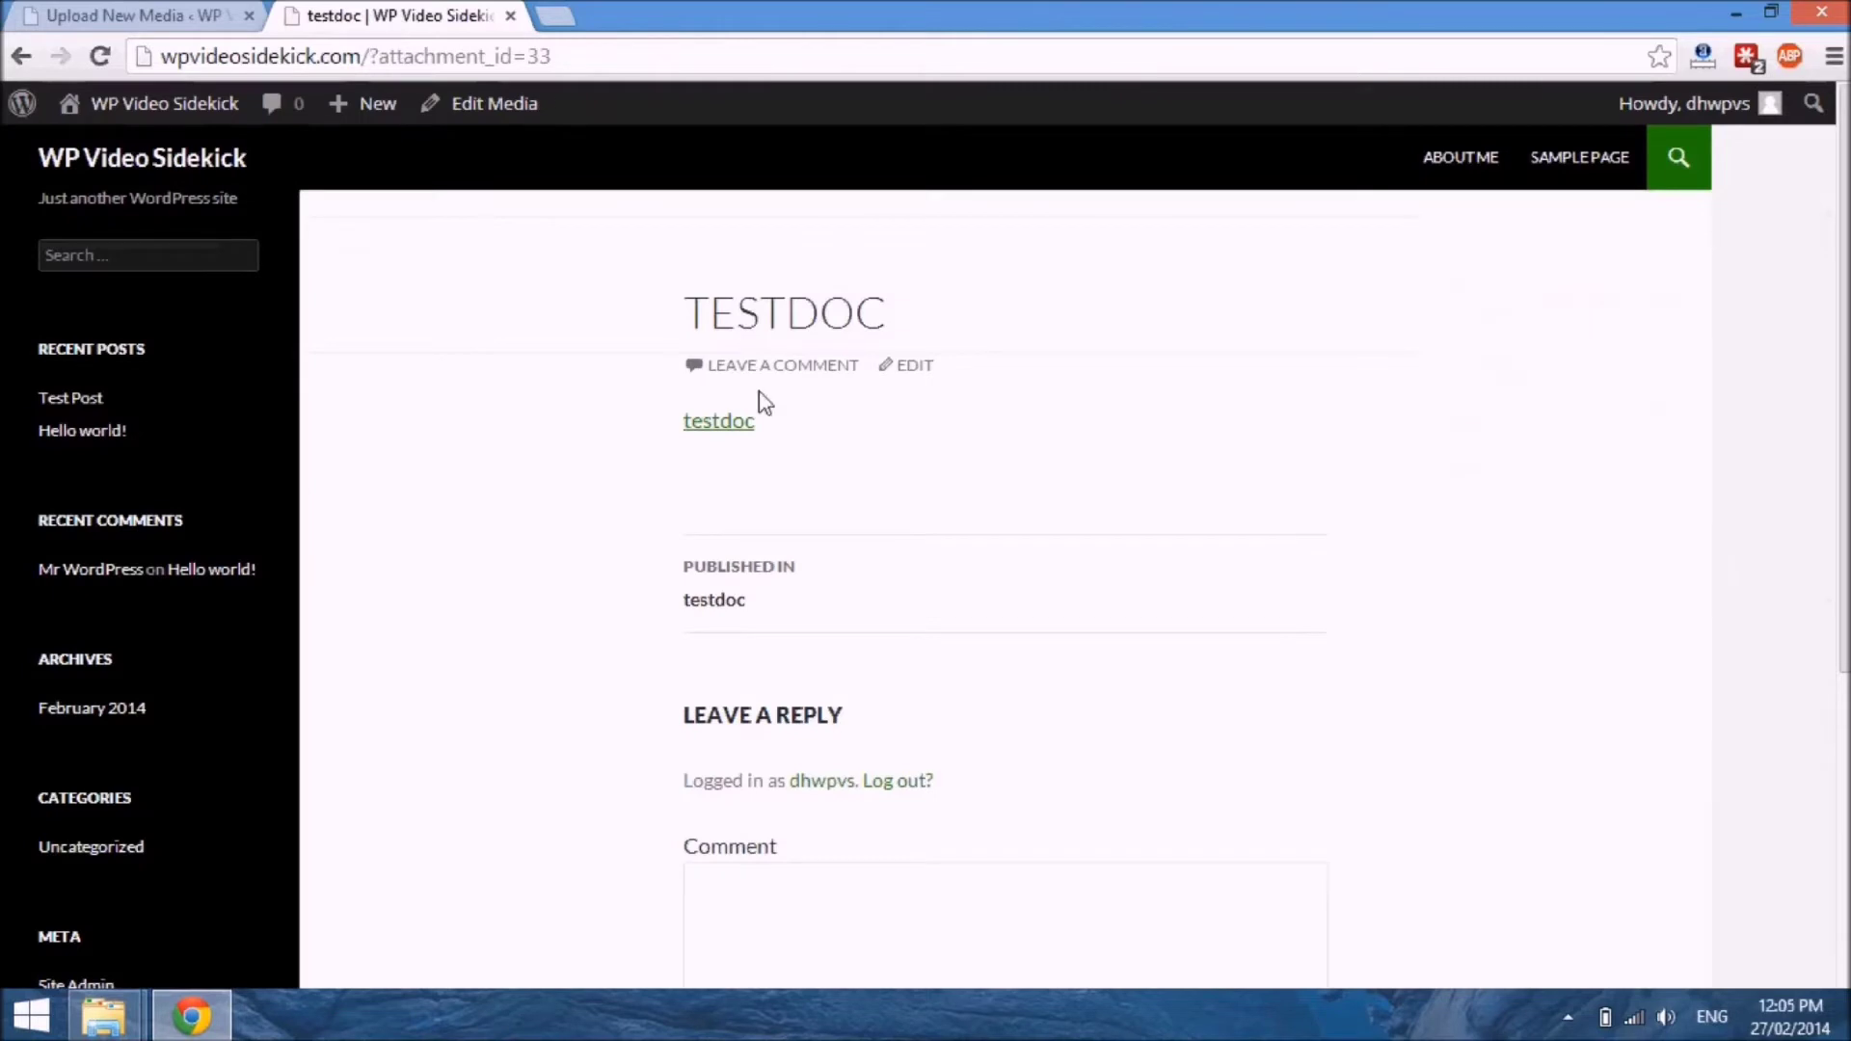
left_click(739, 439)
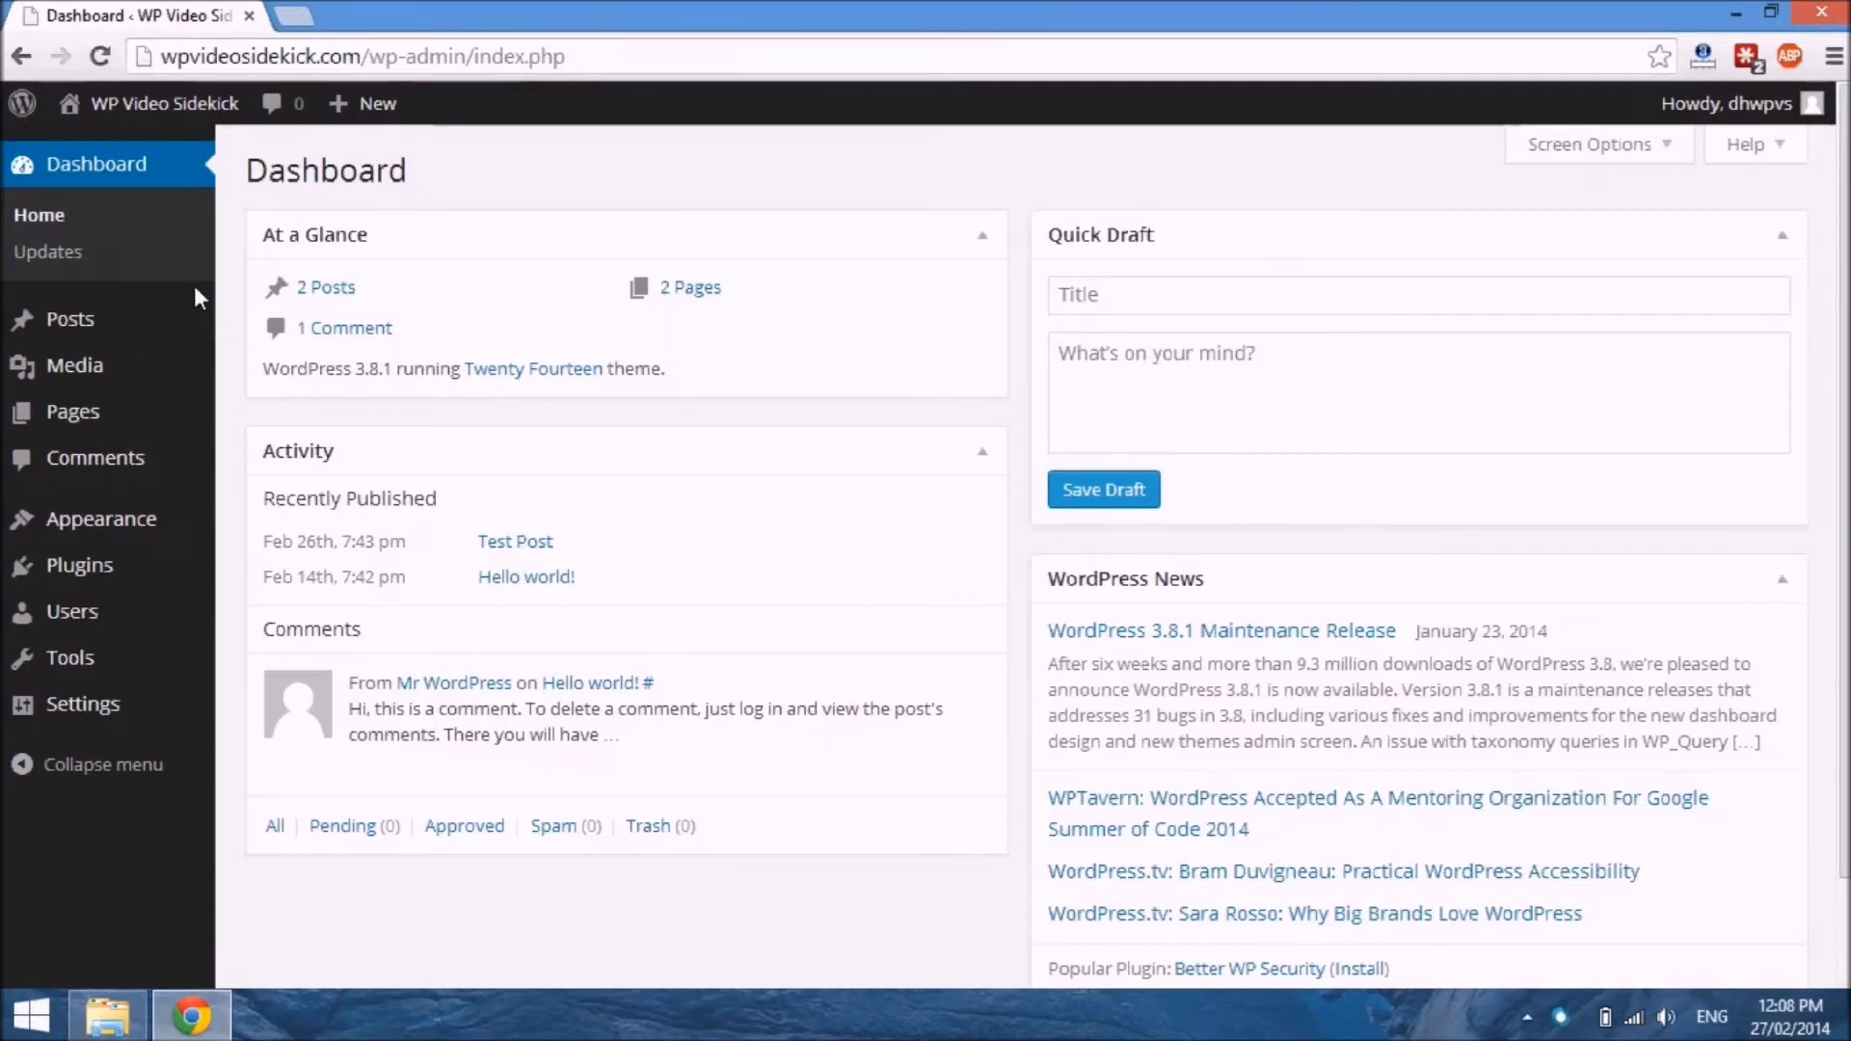
Open the About Me page for editing from the list of pages
mouse_move(100, 364)
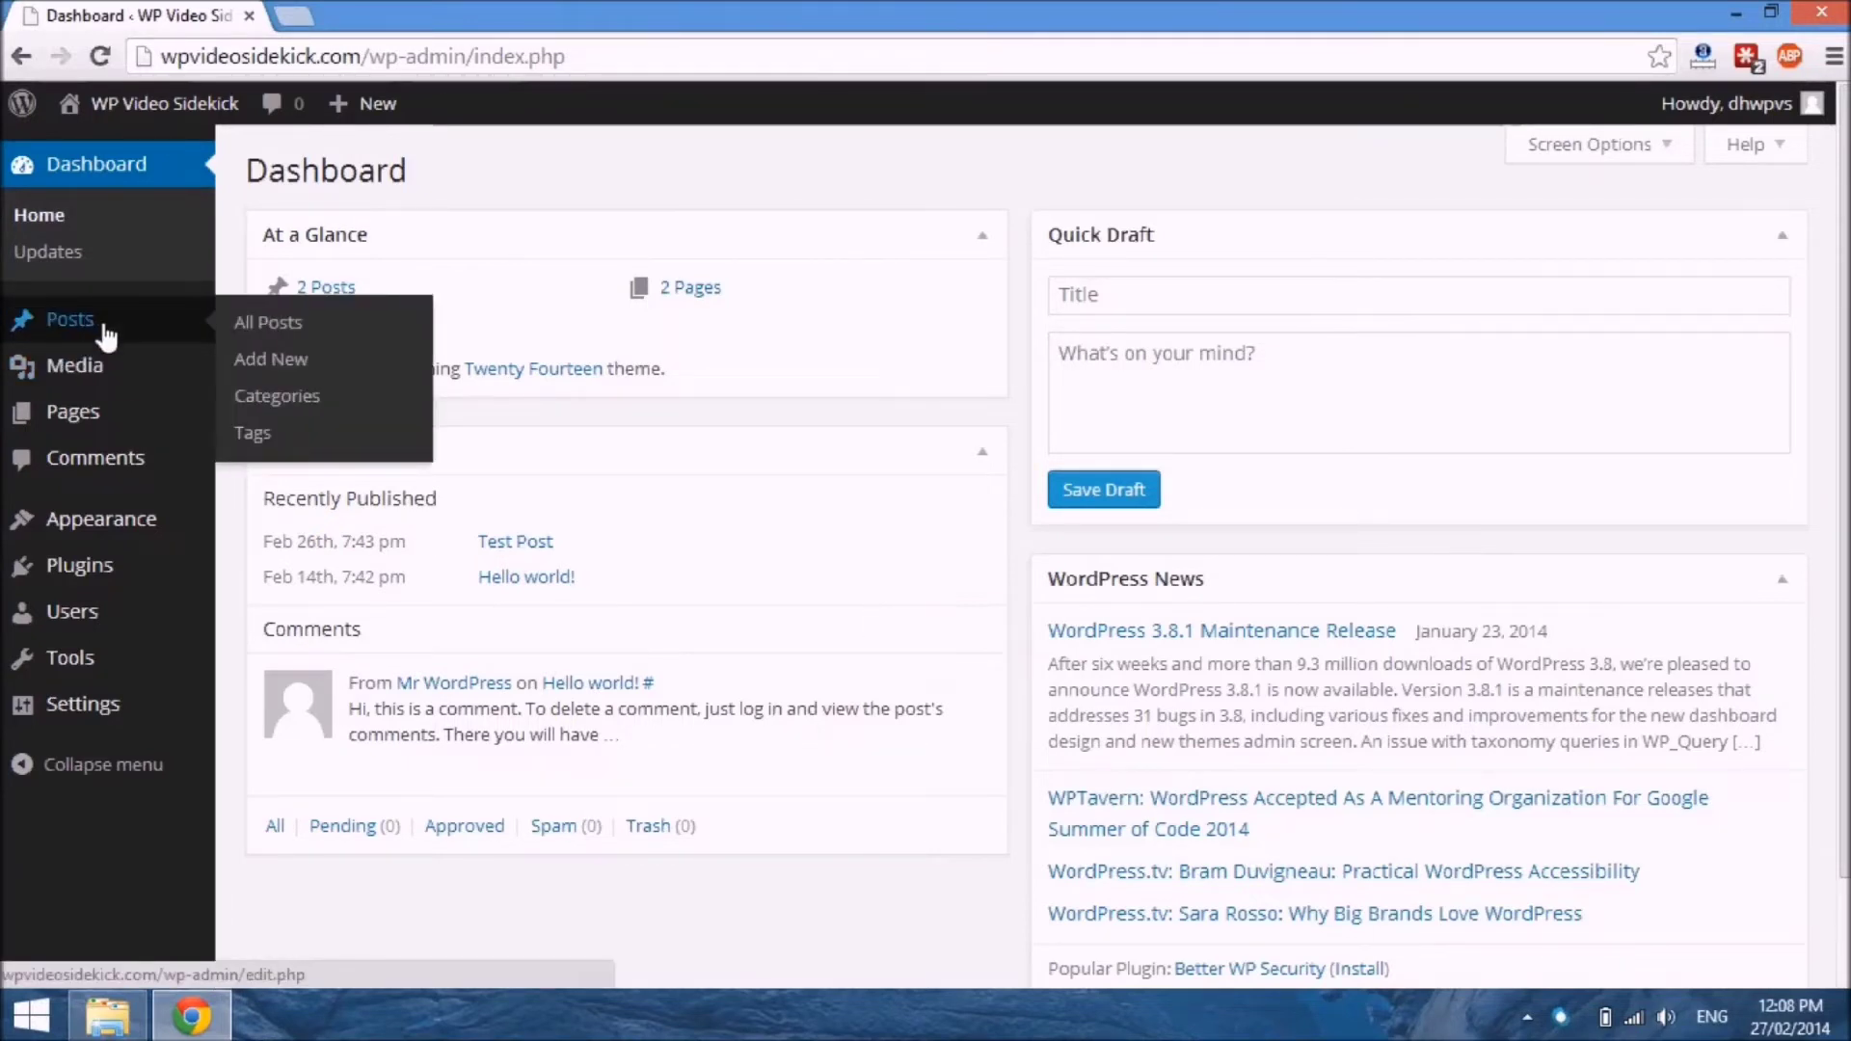
mouse_move(97, 419)
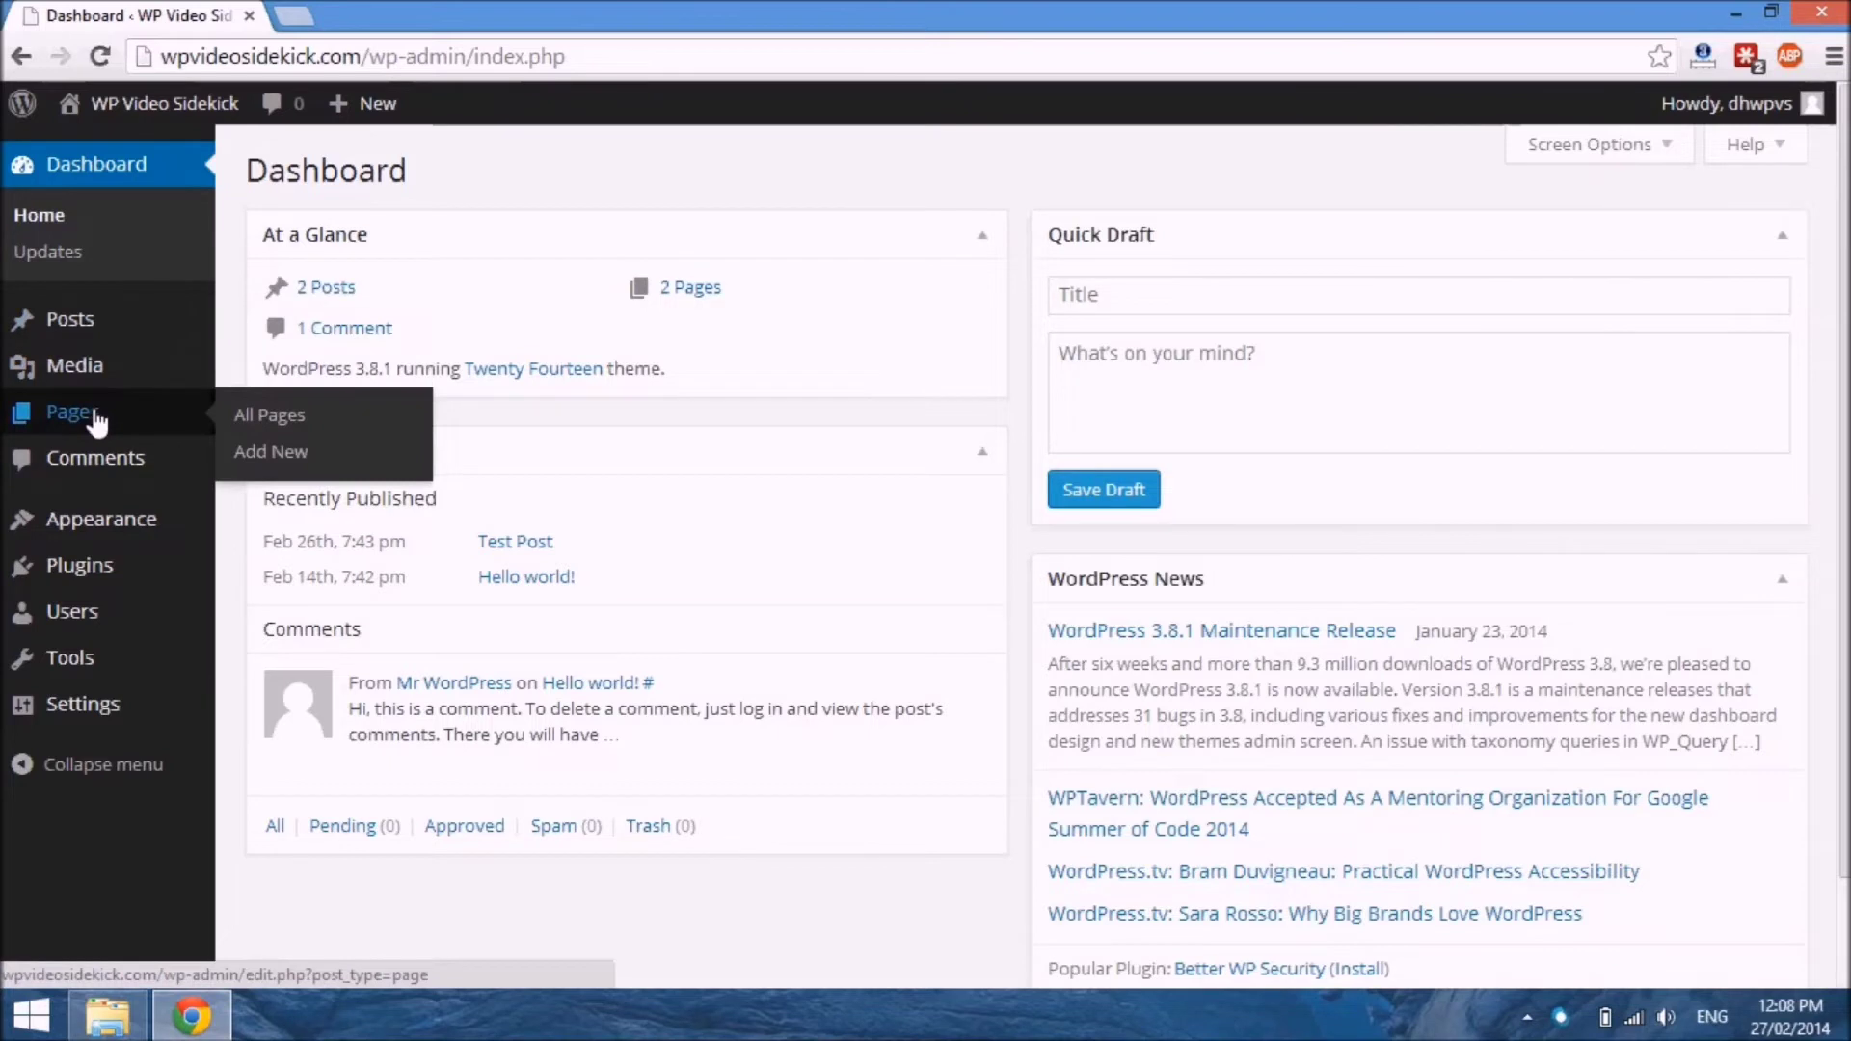
left_click(89, 411)
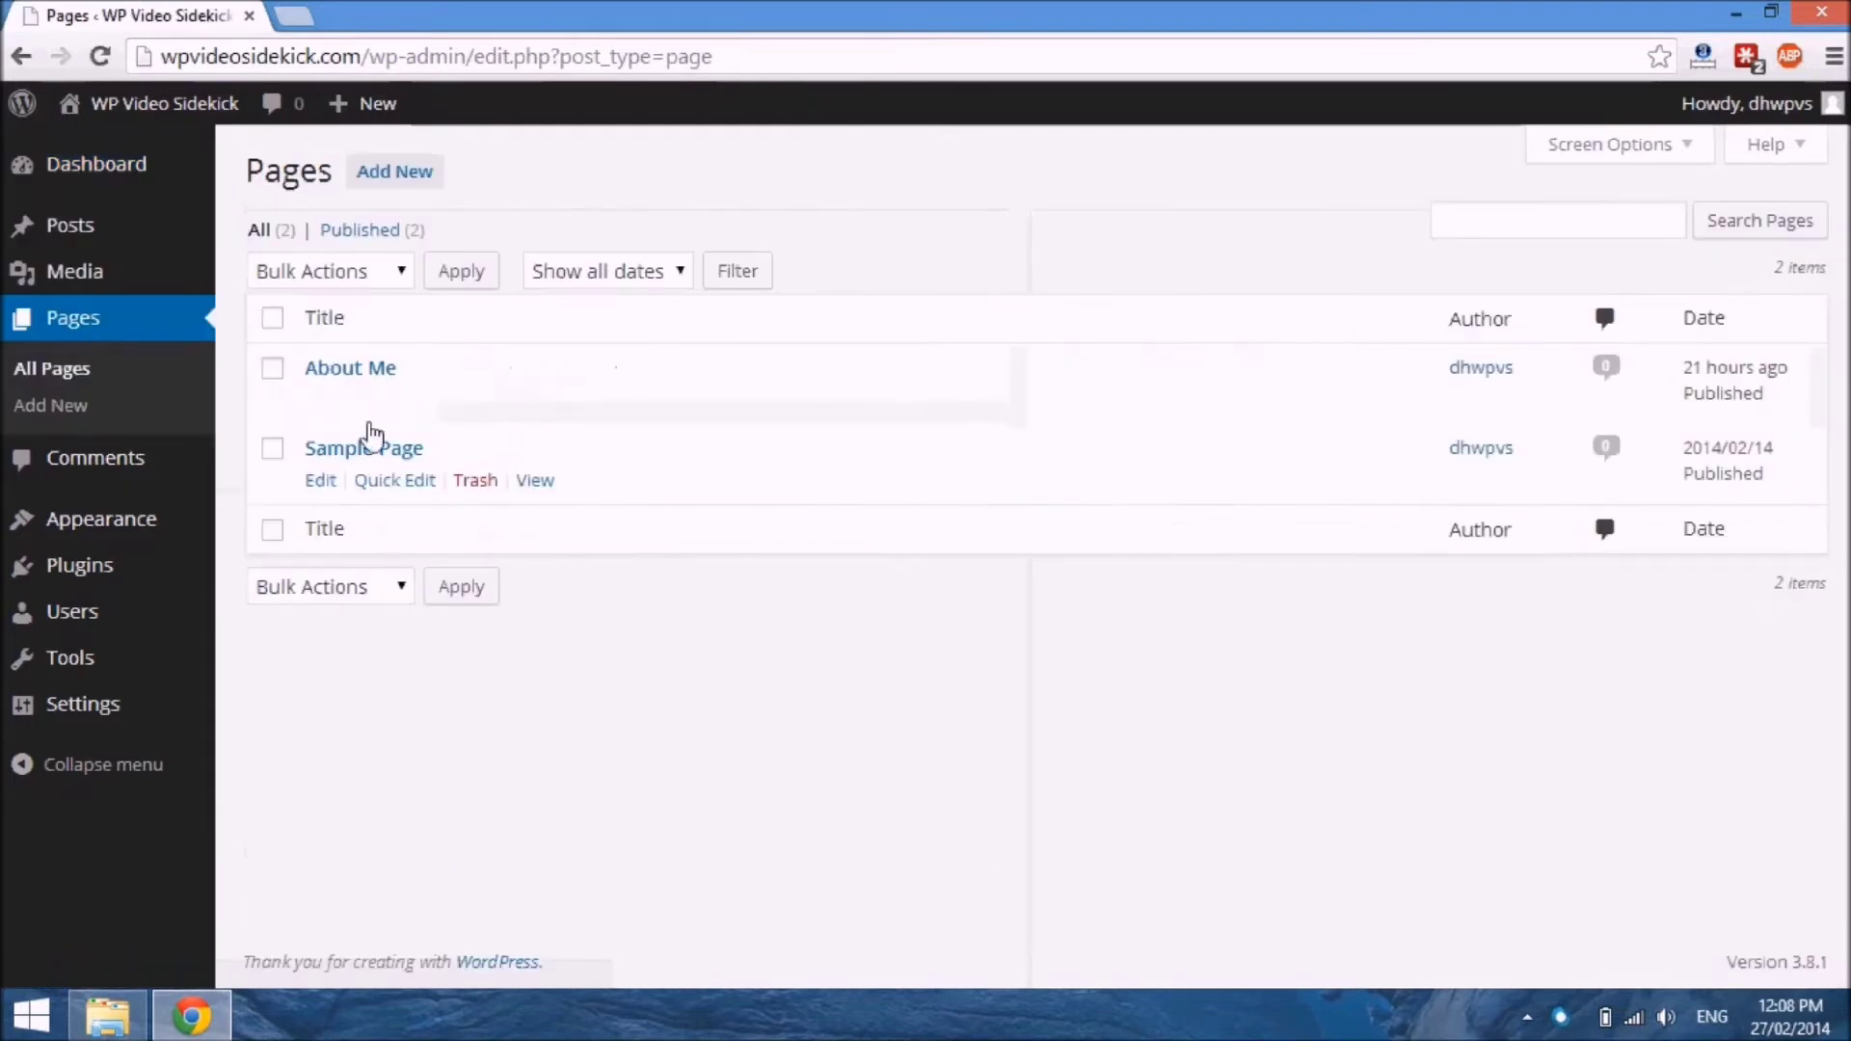
mouse_move(307, 409)
left_click(324, 403)
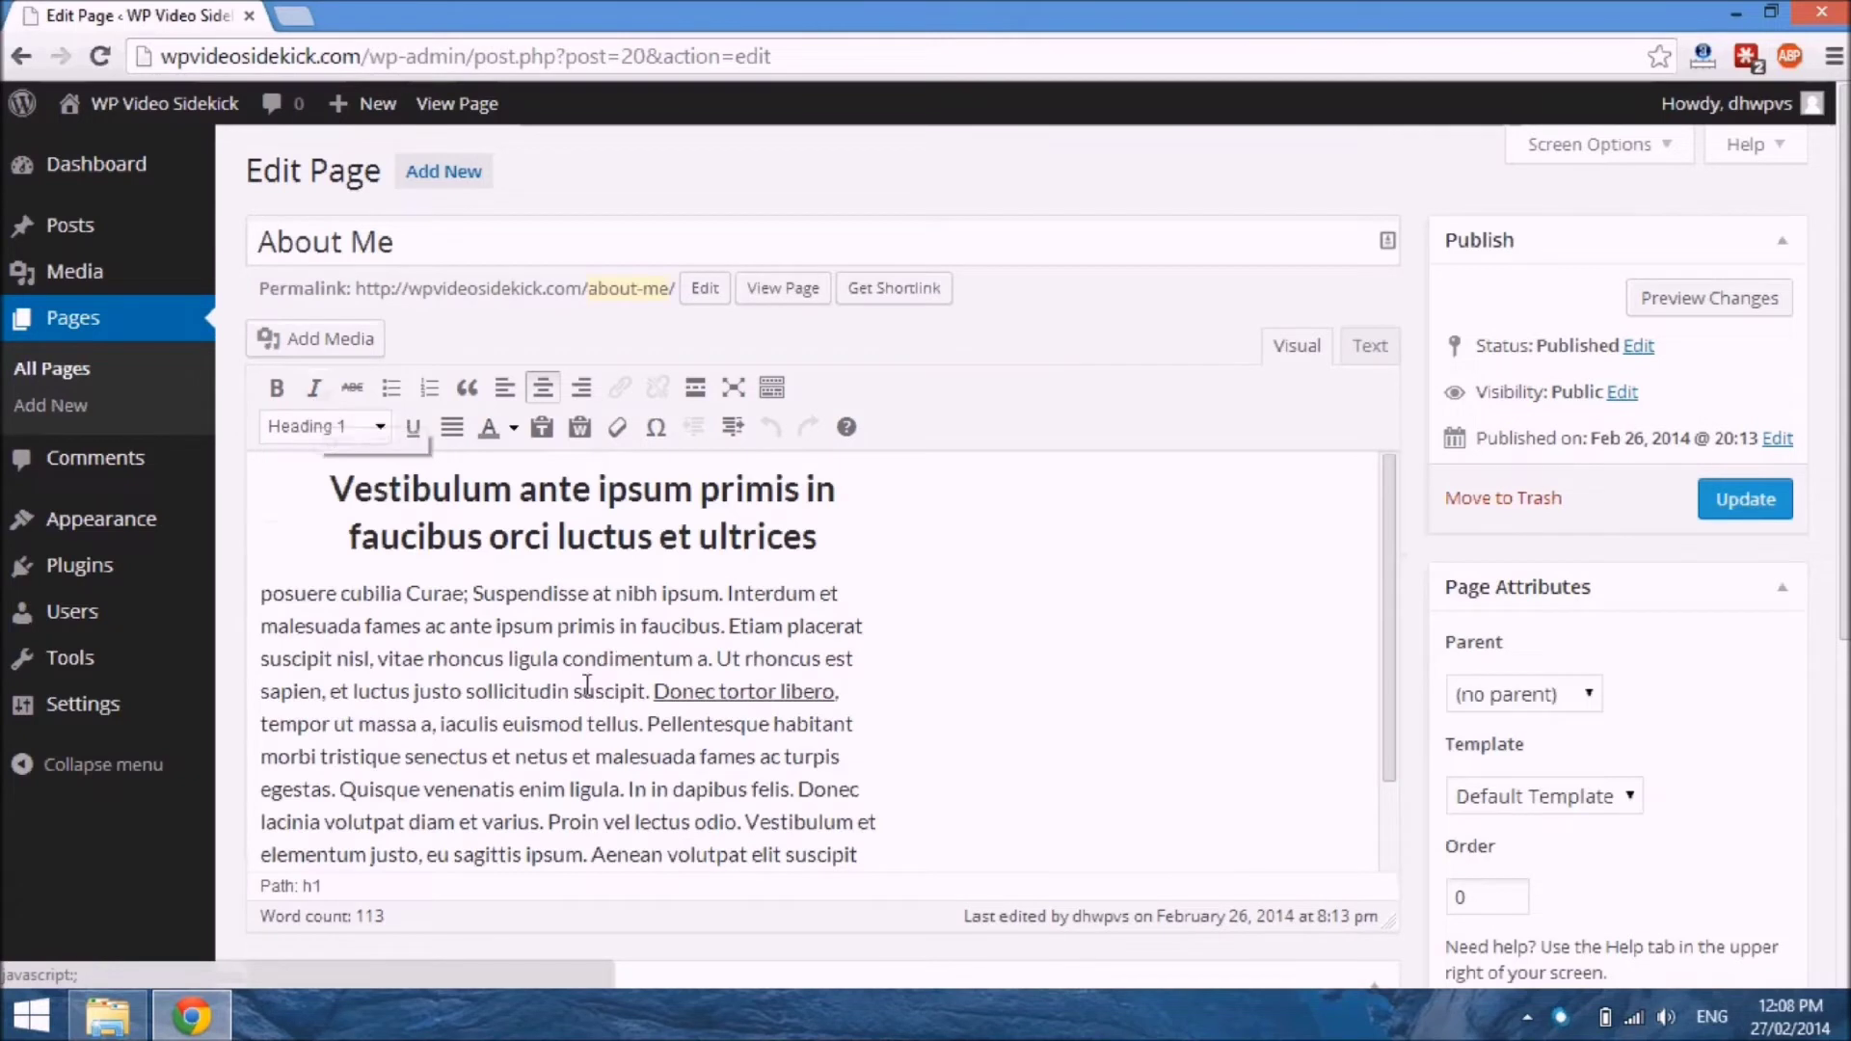
Place the cursor at the start of the paragraph below the heading and start adding media there
left_click(275, 607)
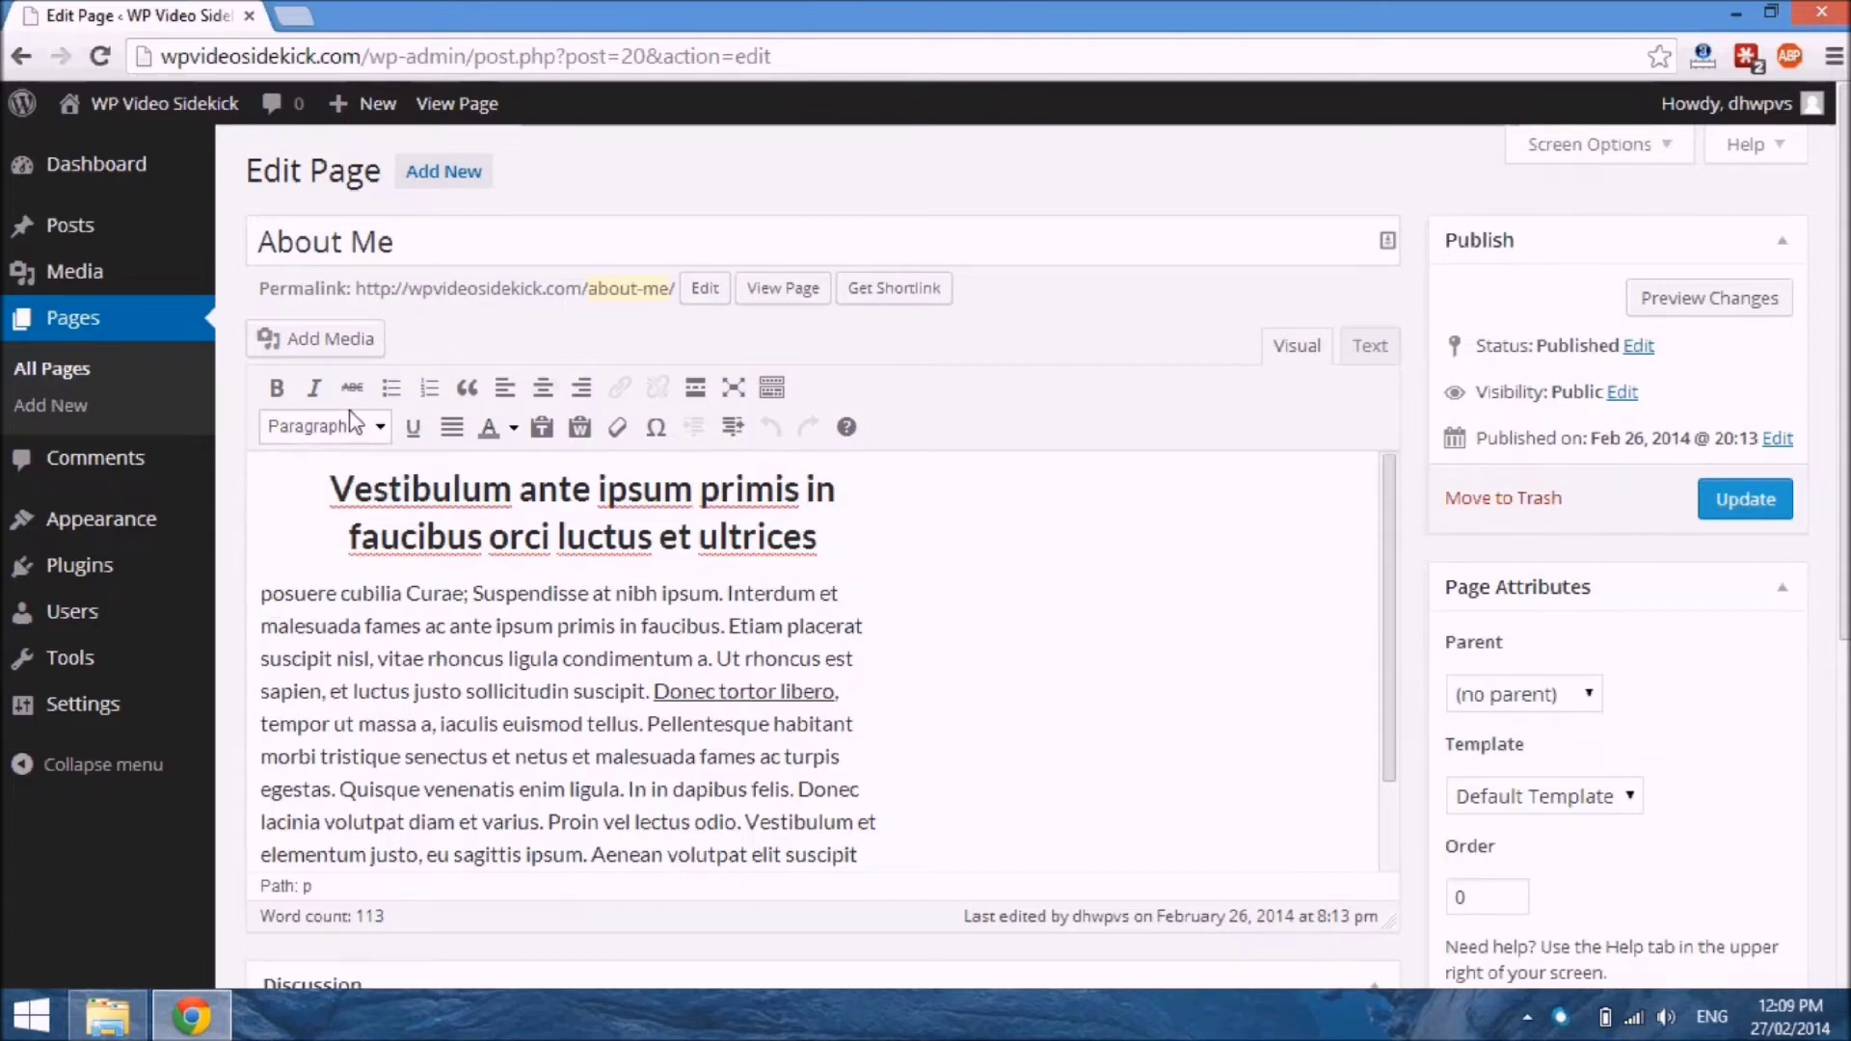
left_click(323, 341)
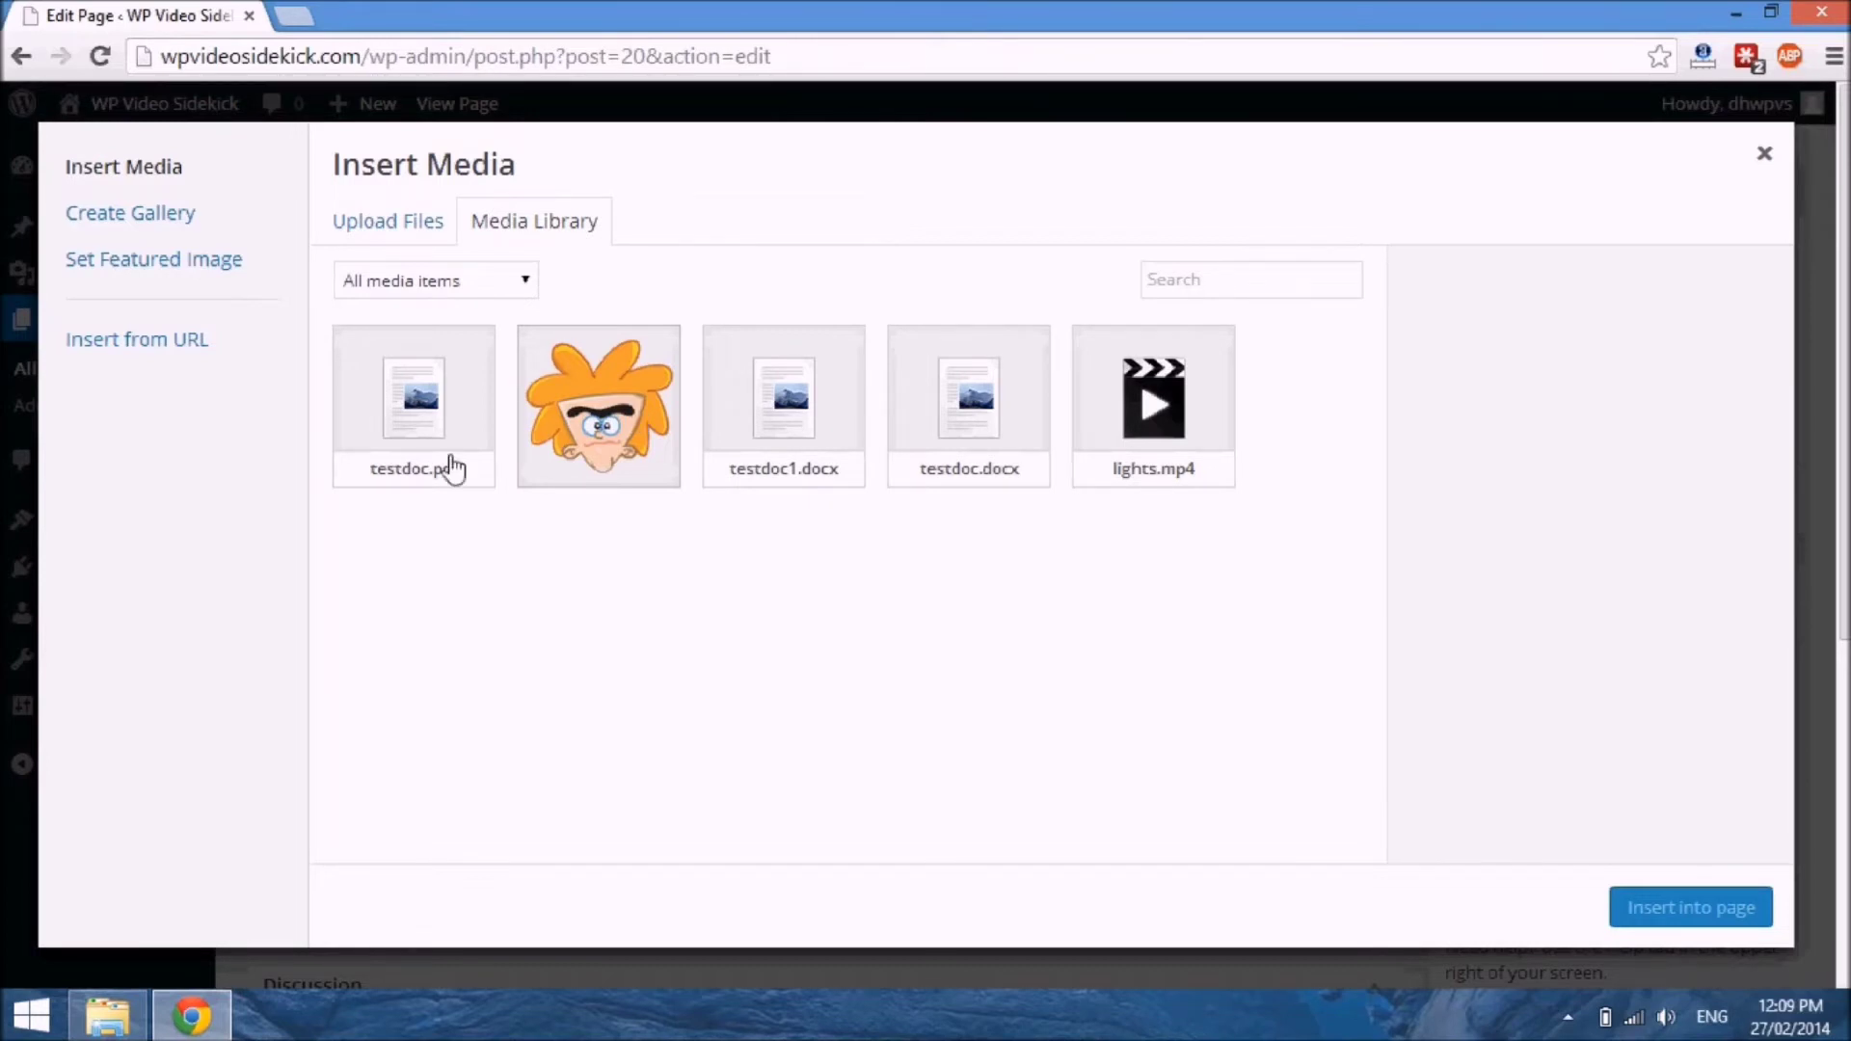
Look over the options for inserting from a URL and uploading files, and return to the media library
left_click(155, 359)
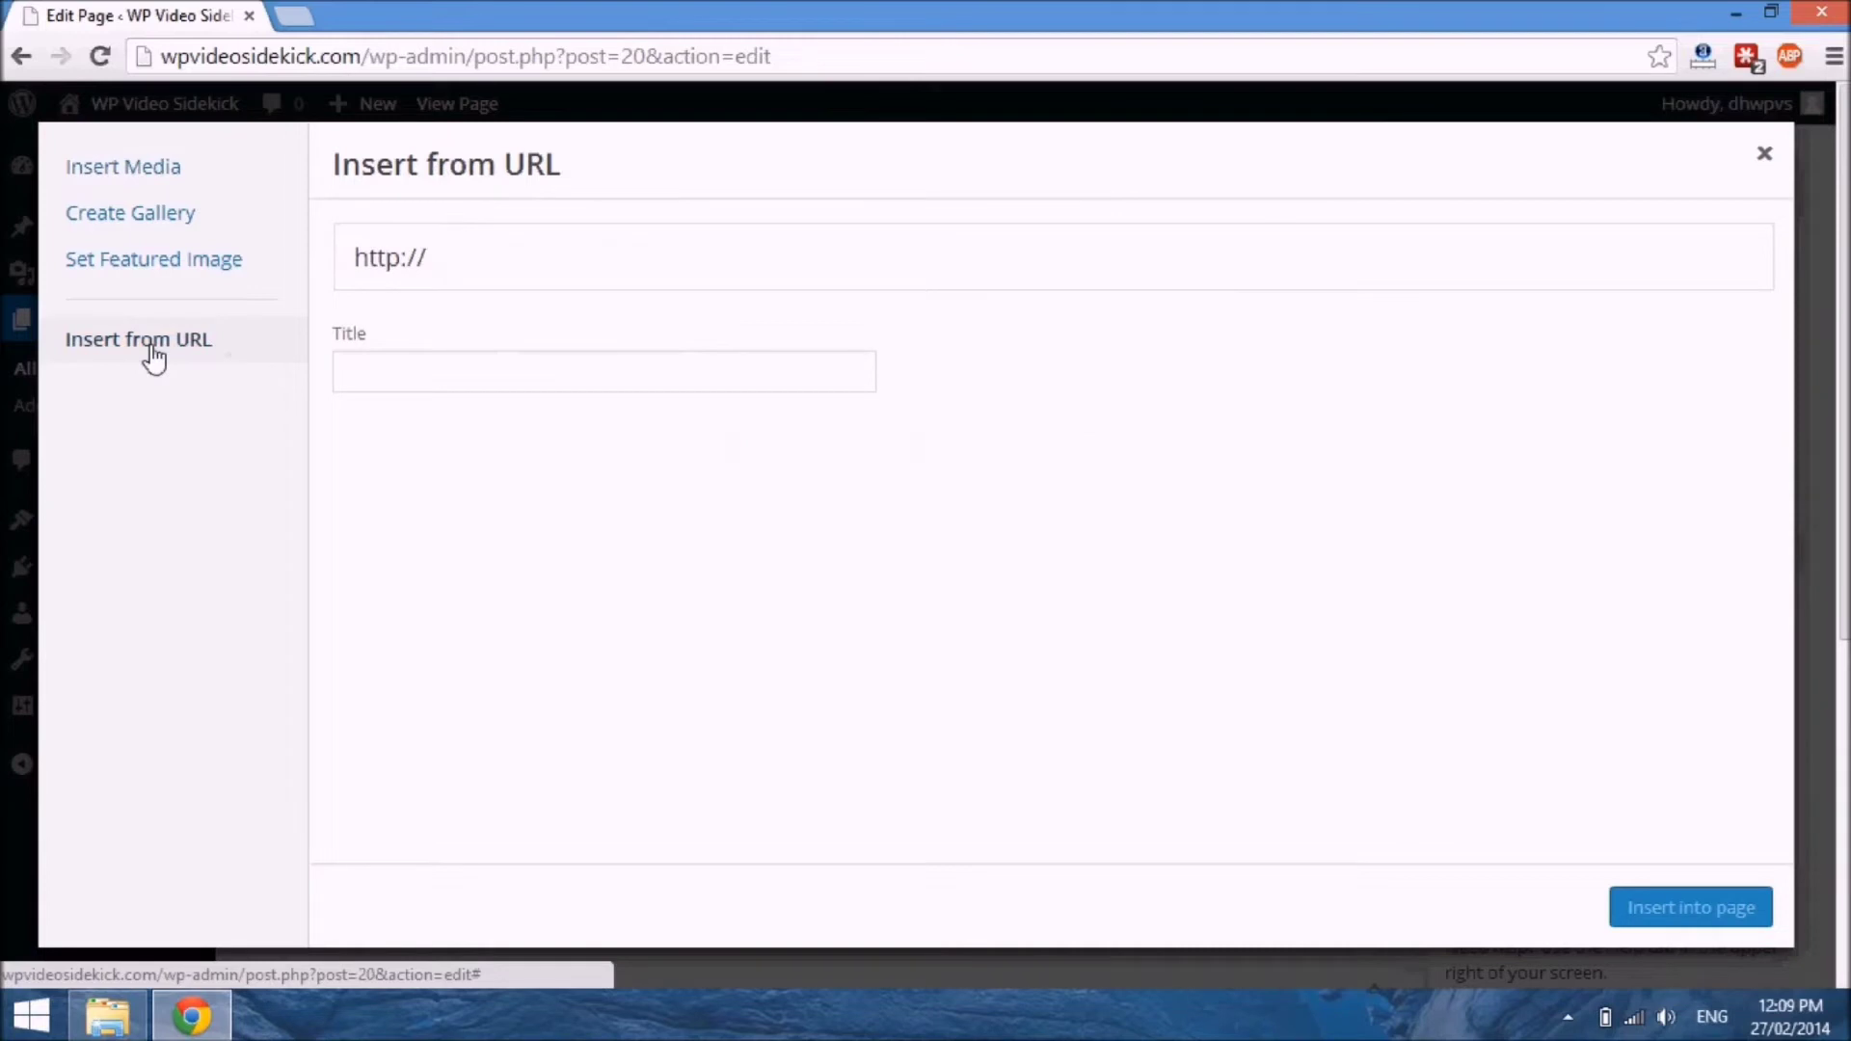
left_click(505, 271)
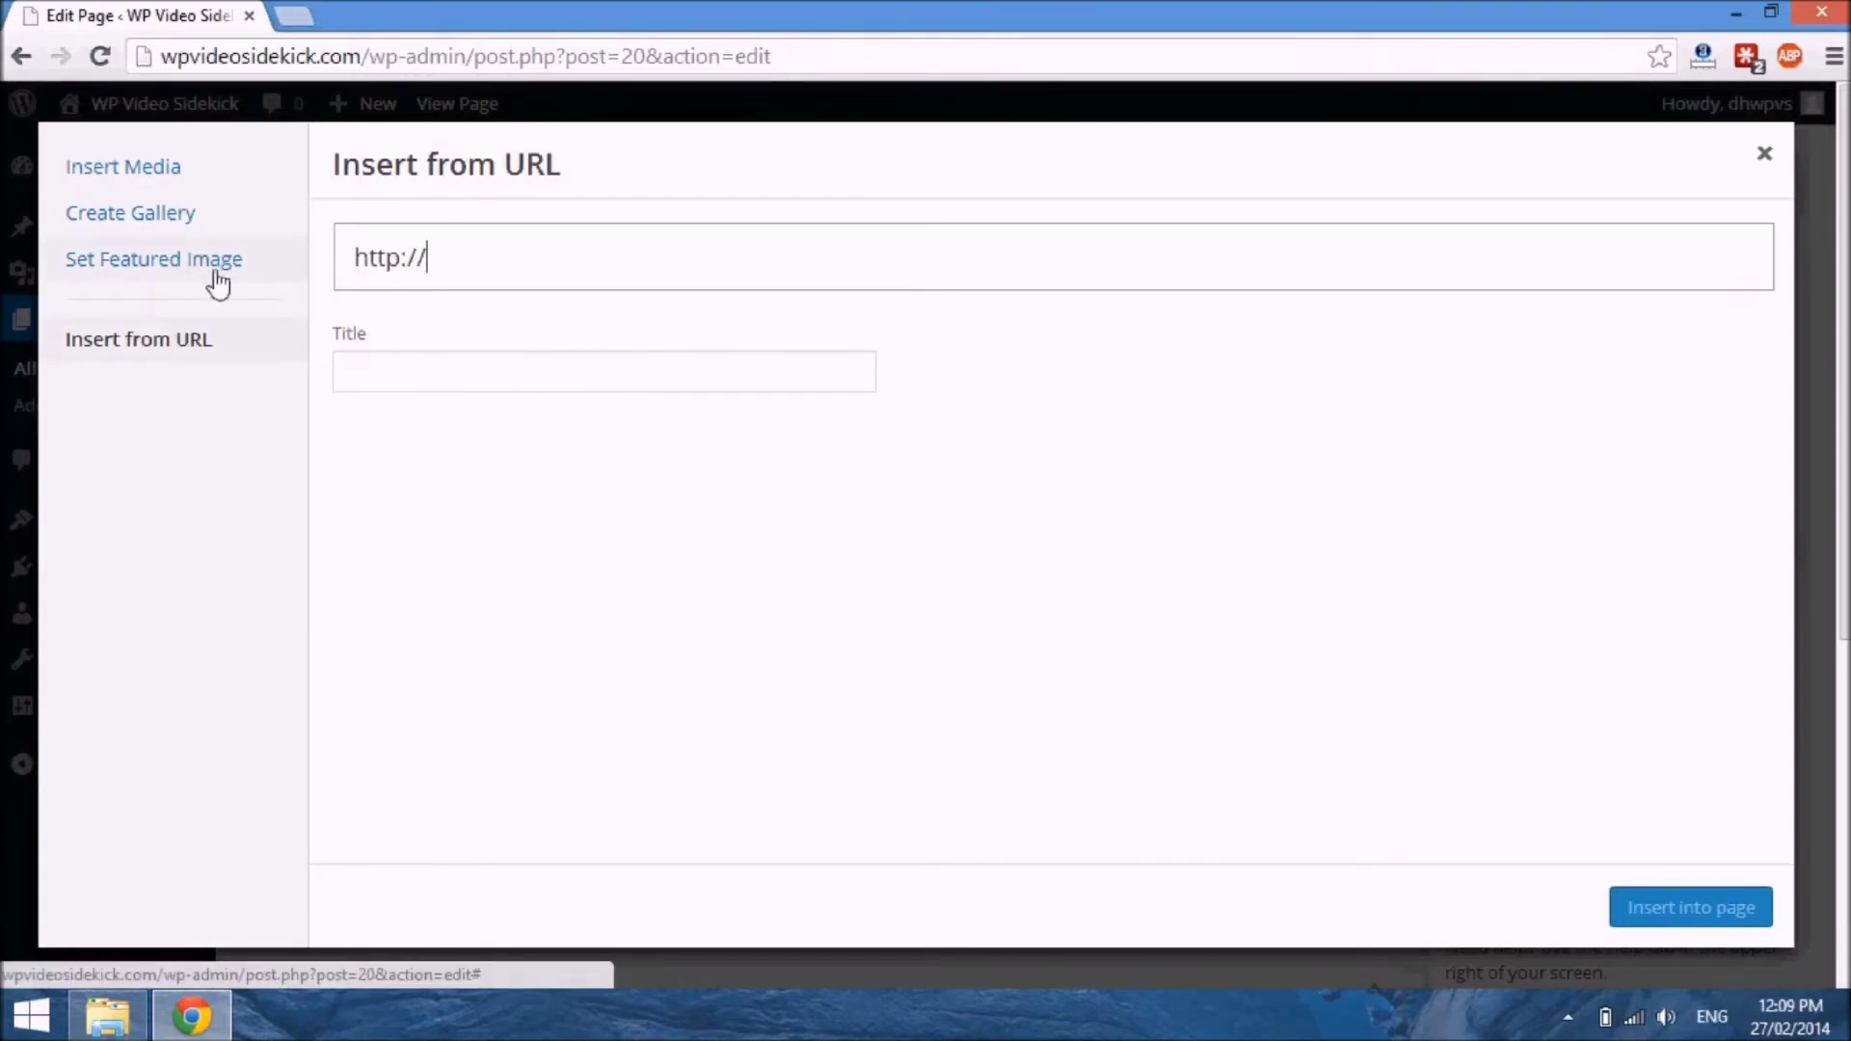
left_click(171, 174)
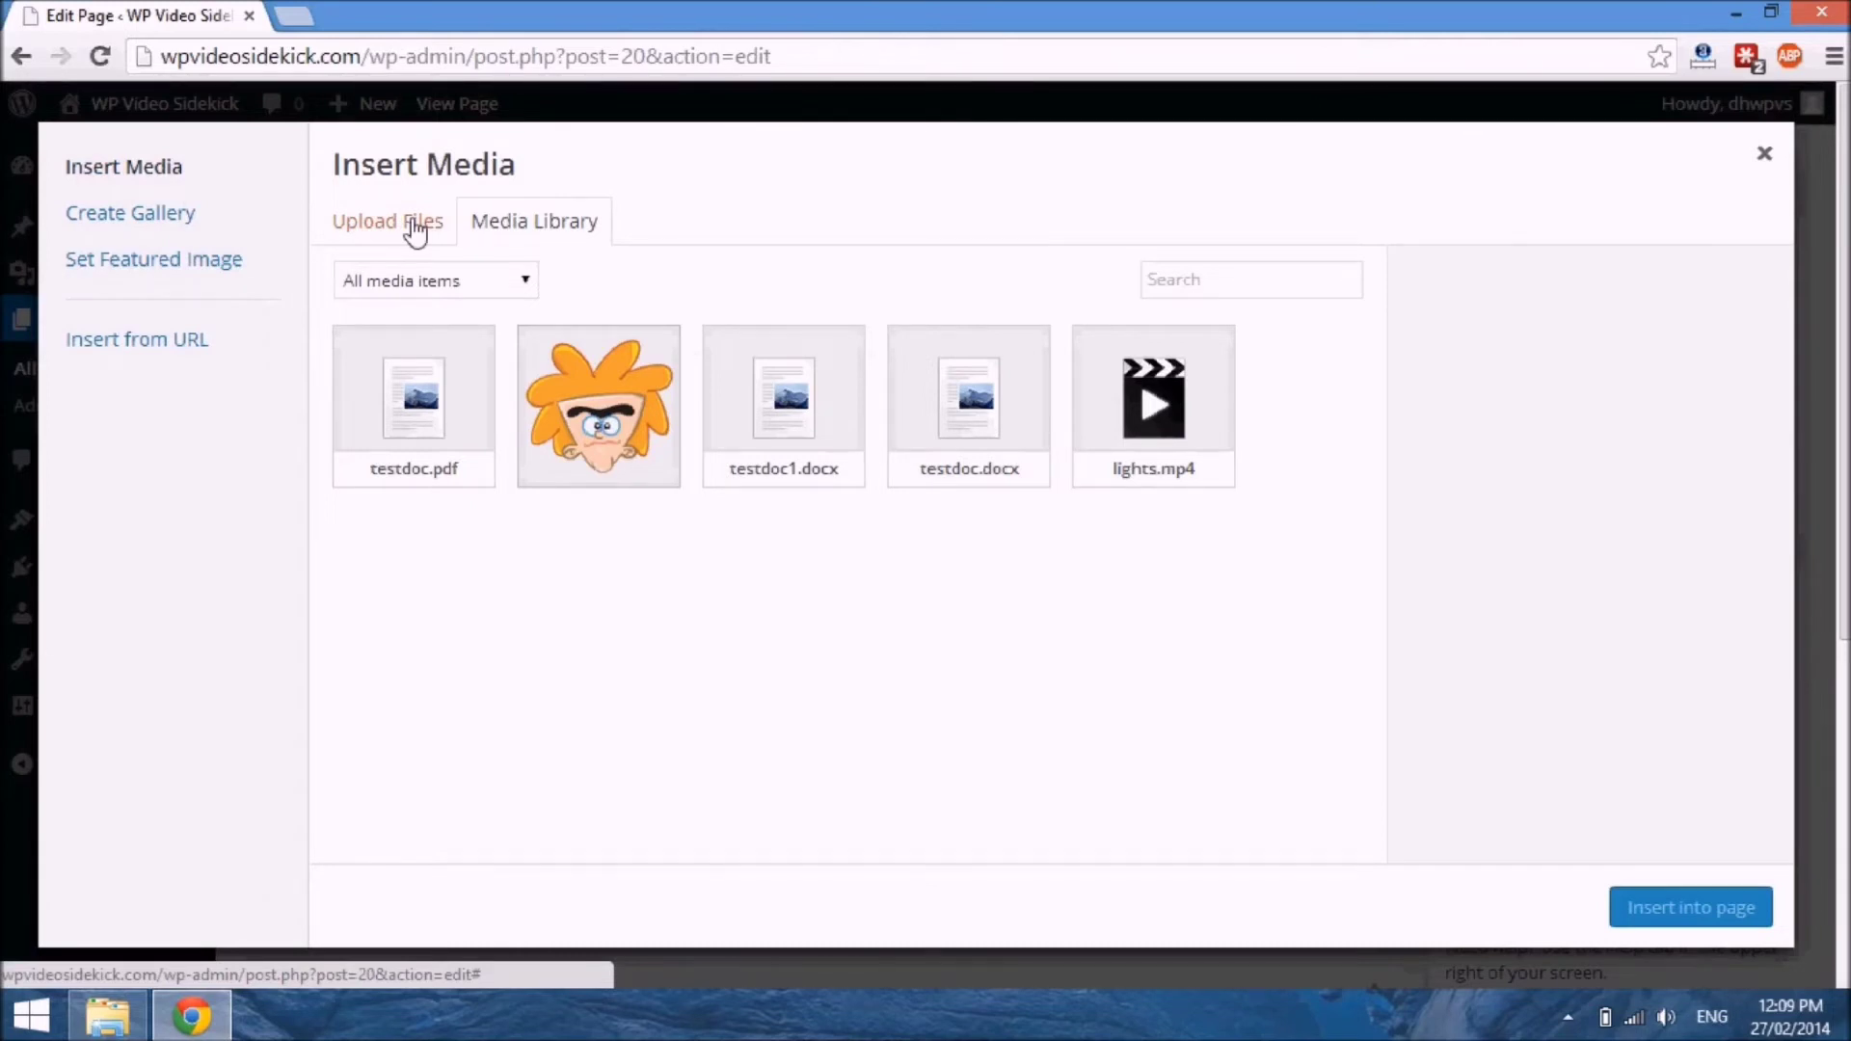
left_click(415, 232)
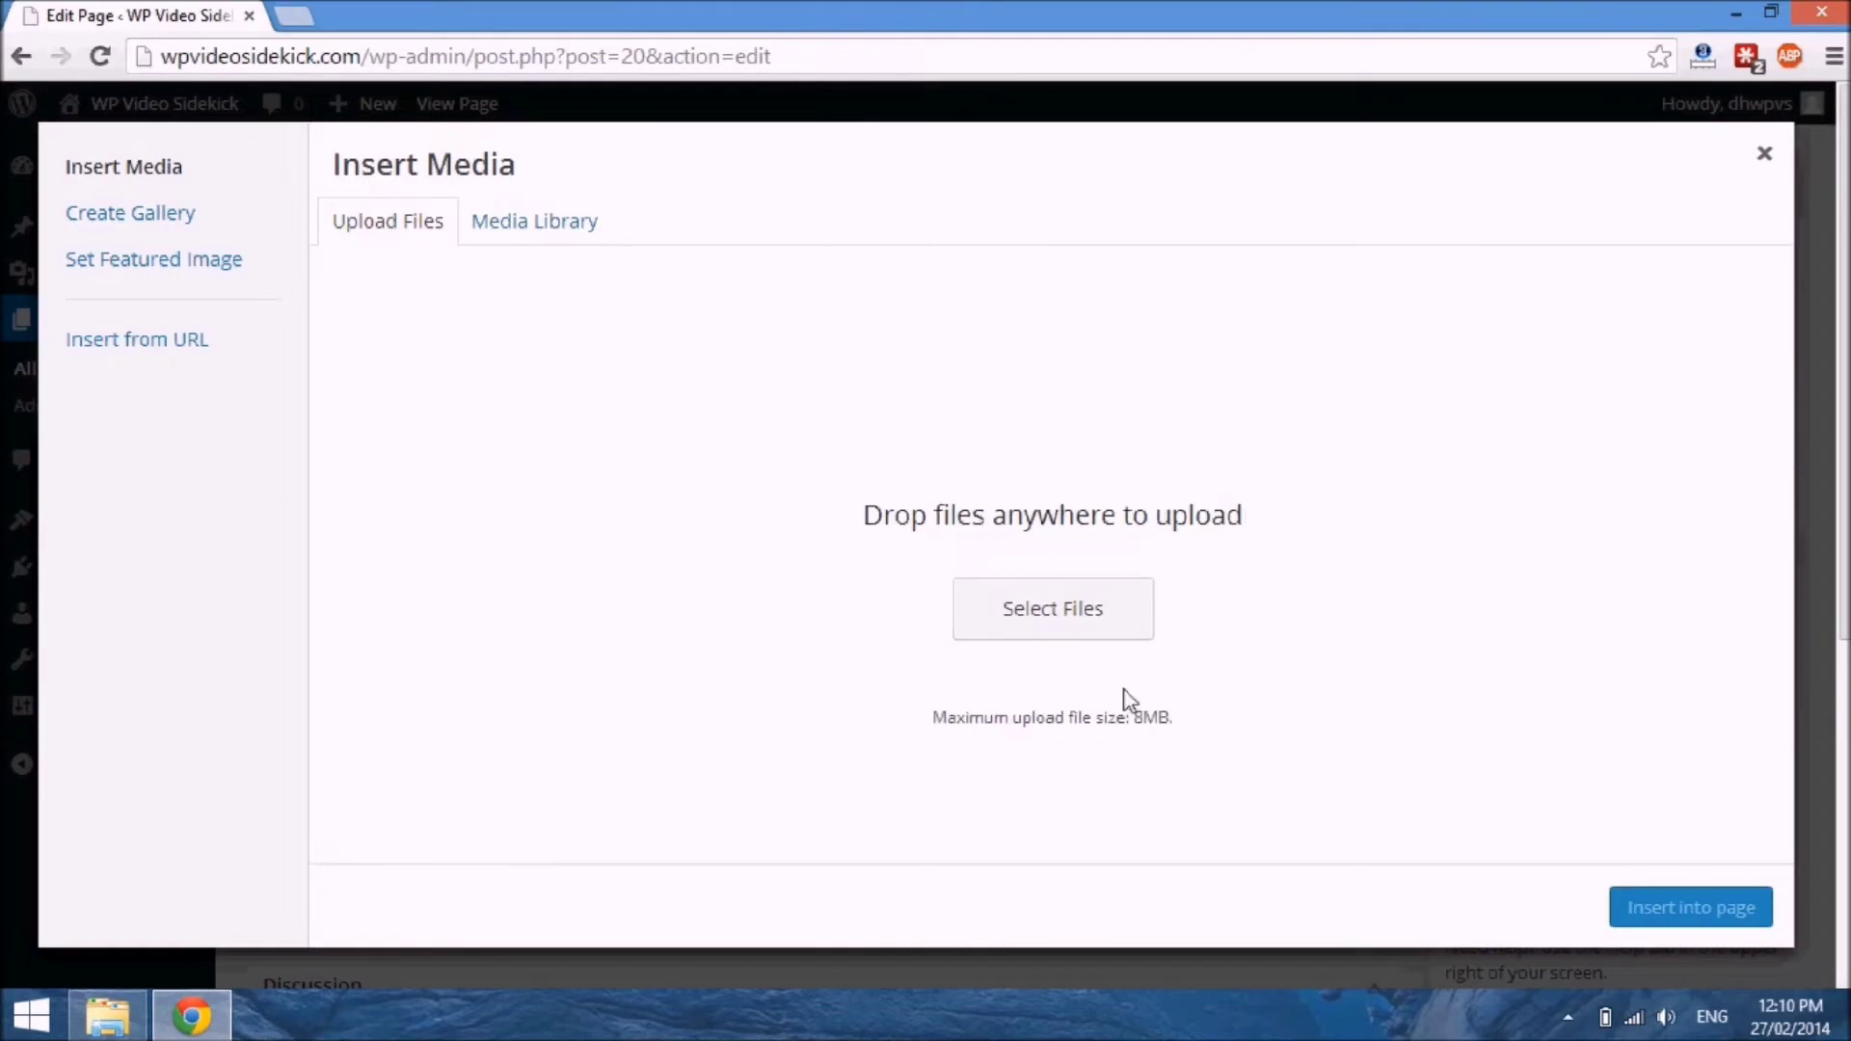
left_click(1057, 617)
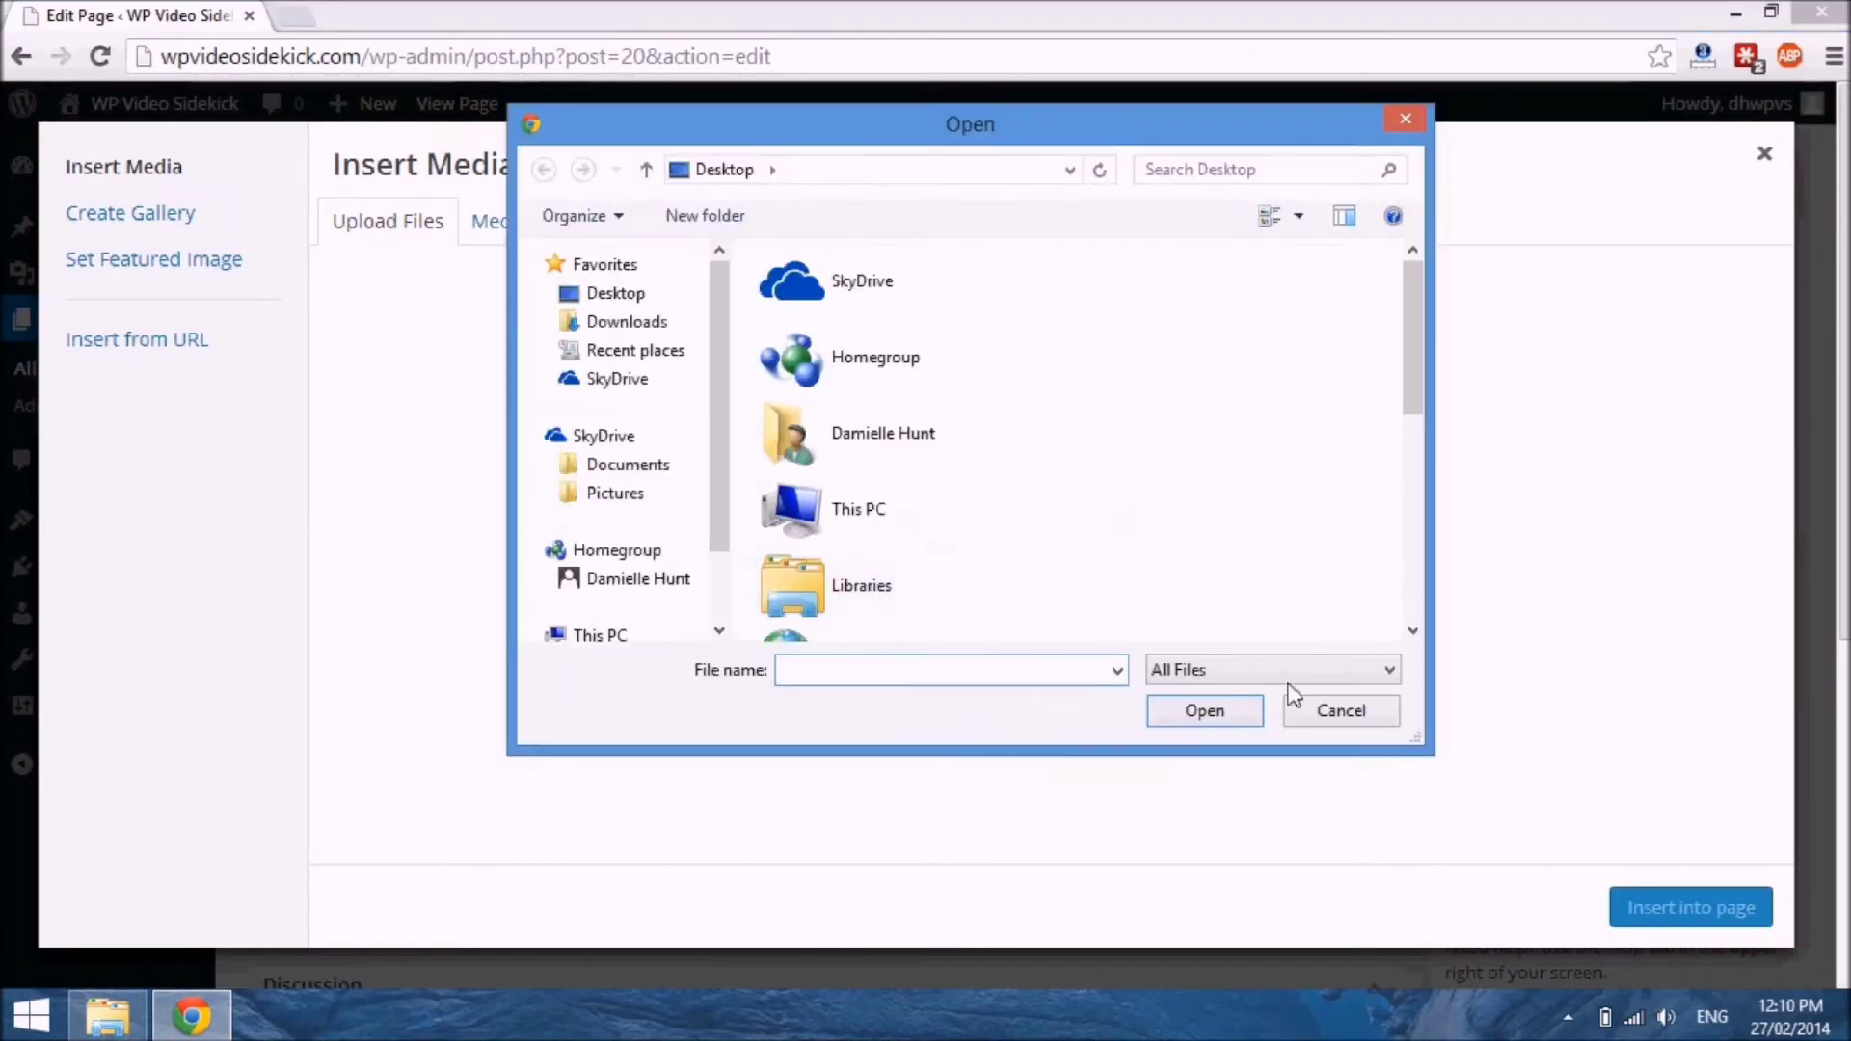
left_click(1341, 712)
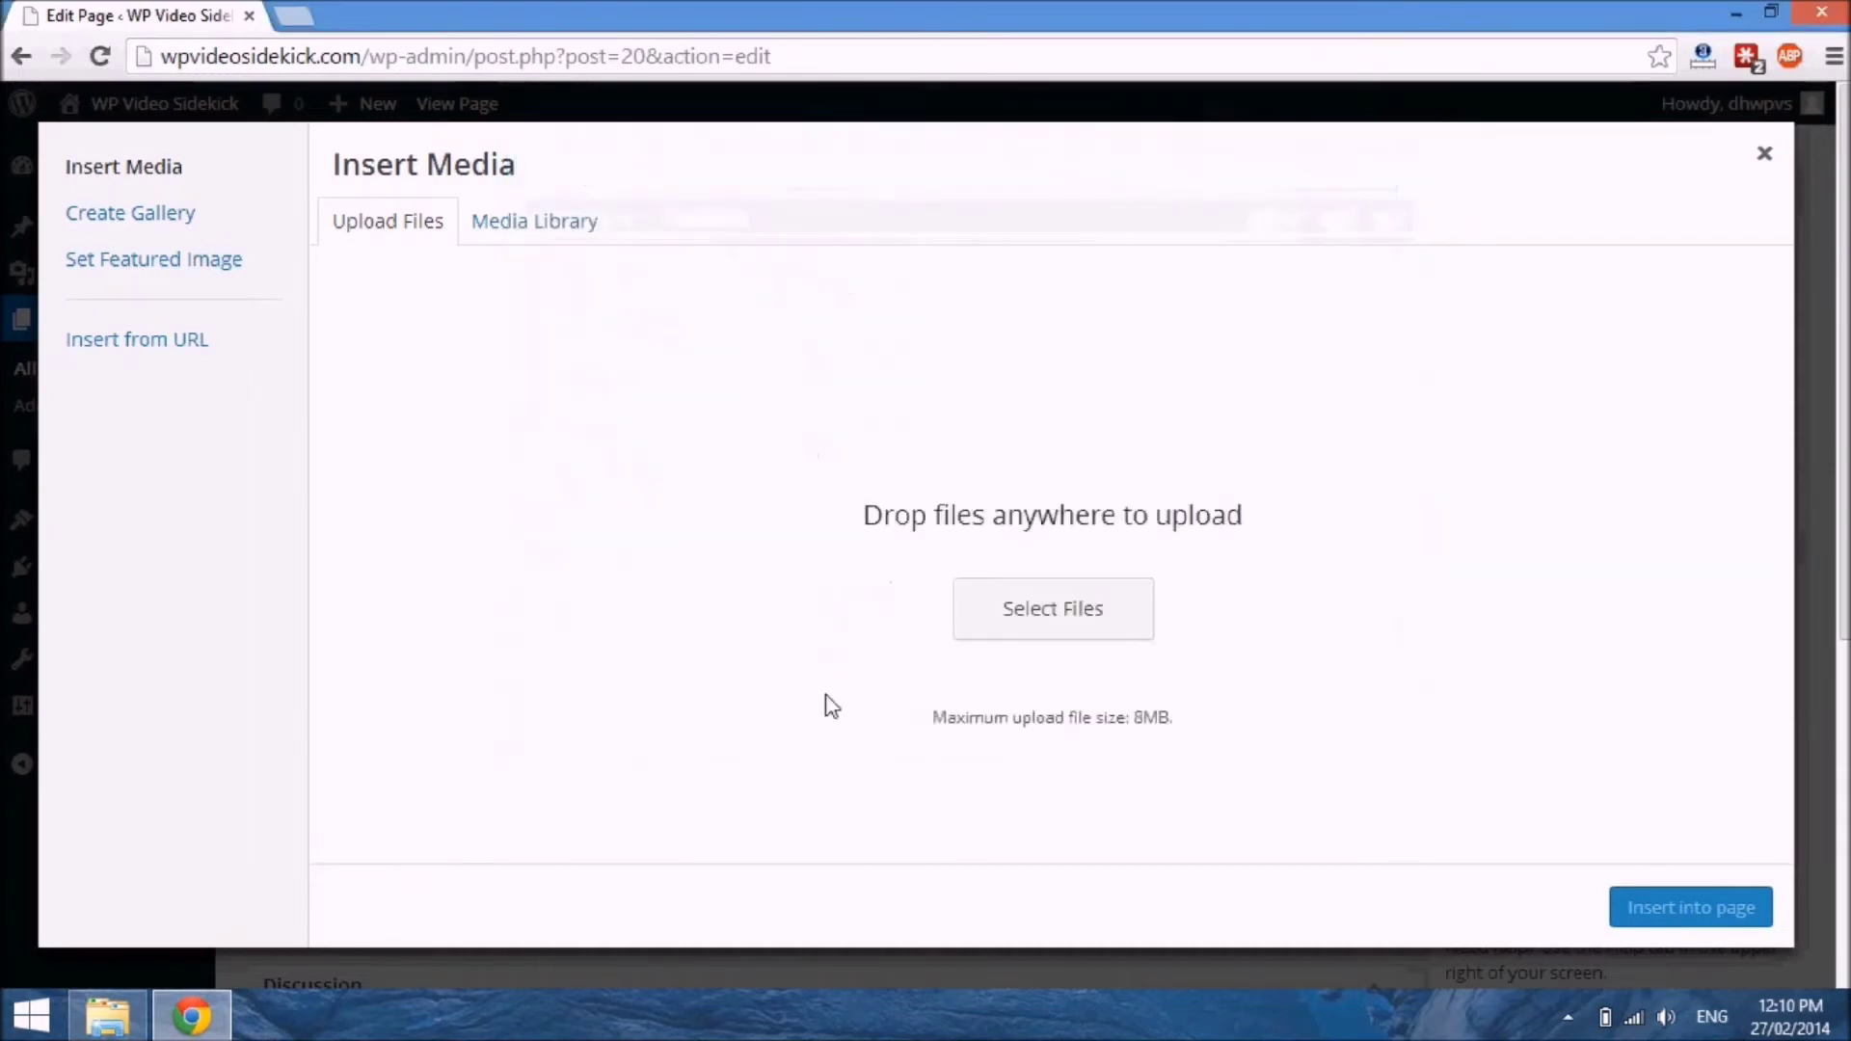
left_click(530, 232)
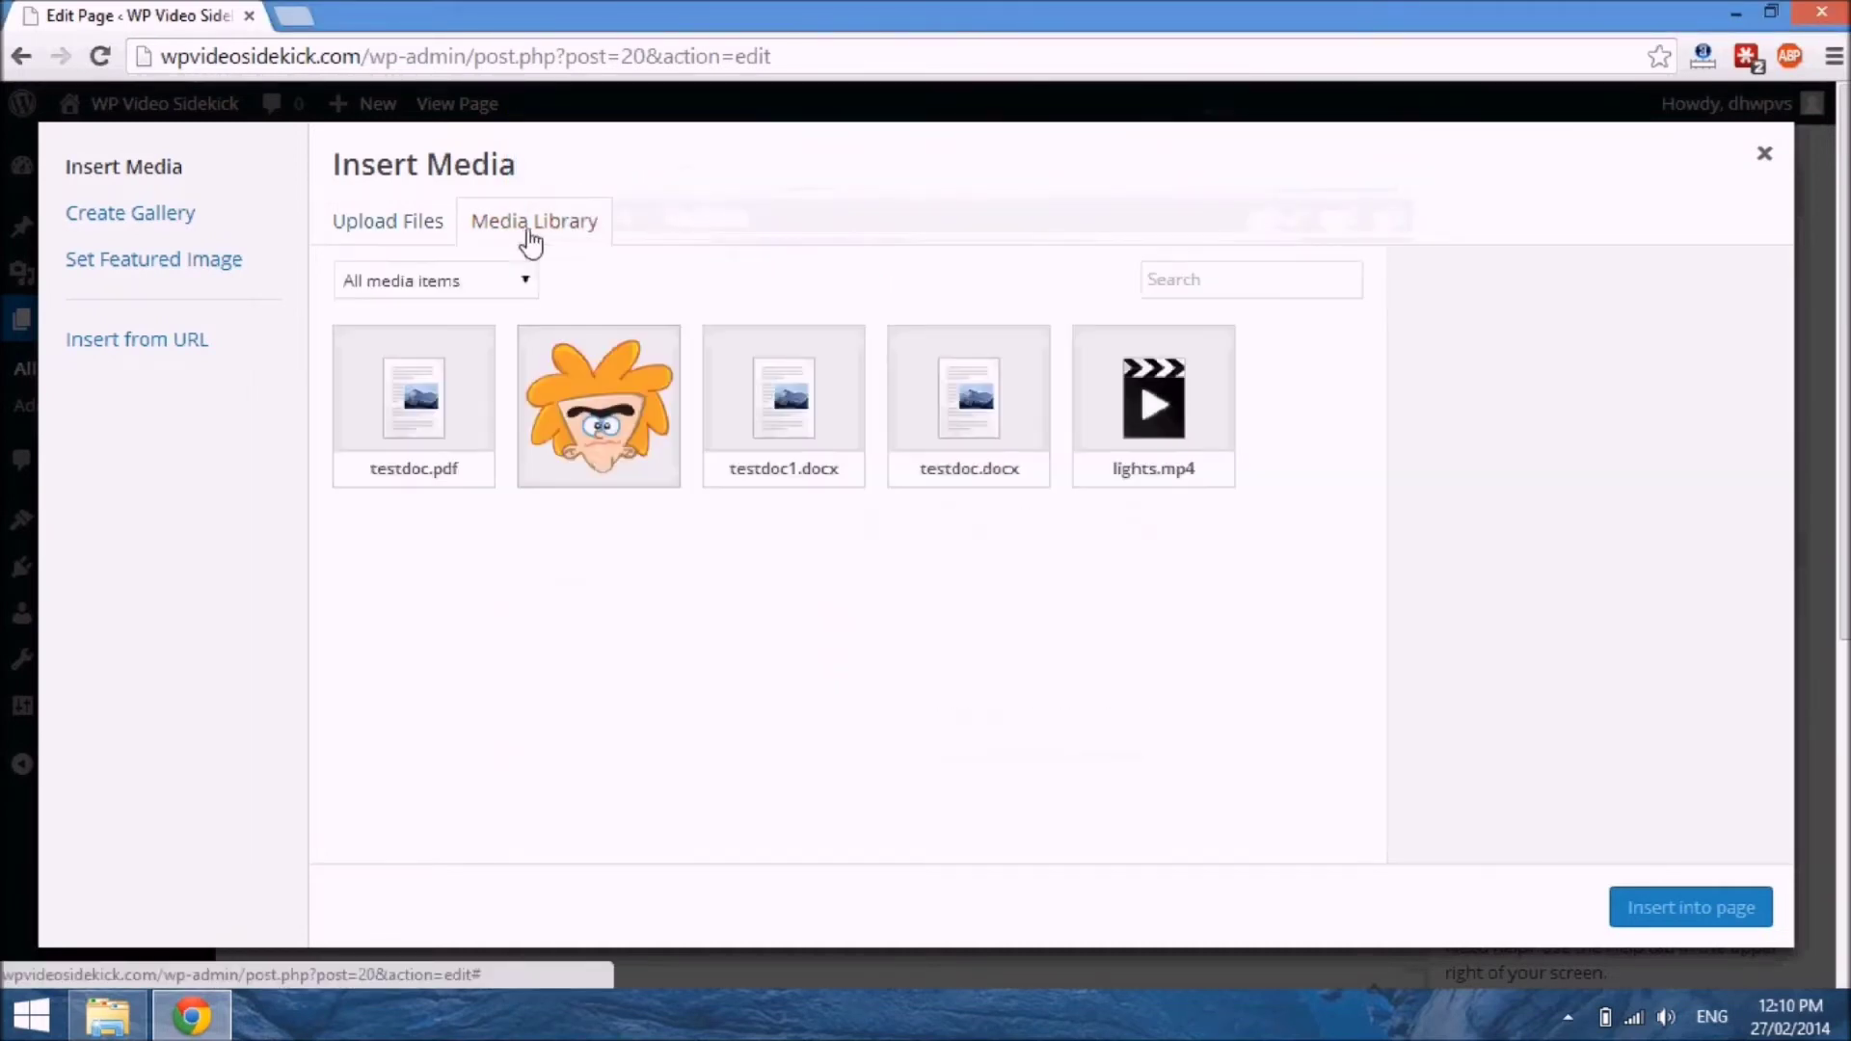
Select the about.png image and set its title to "My name"
left_click(631, 403)
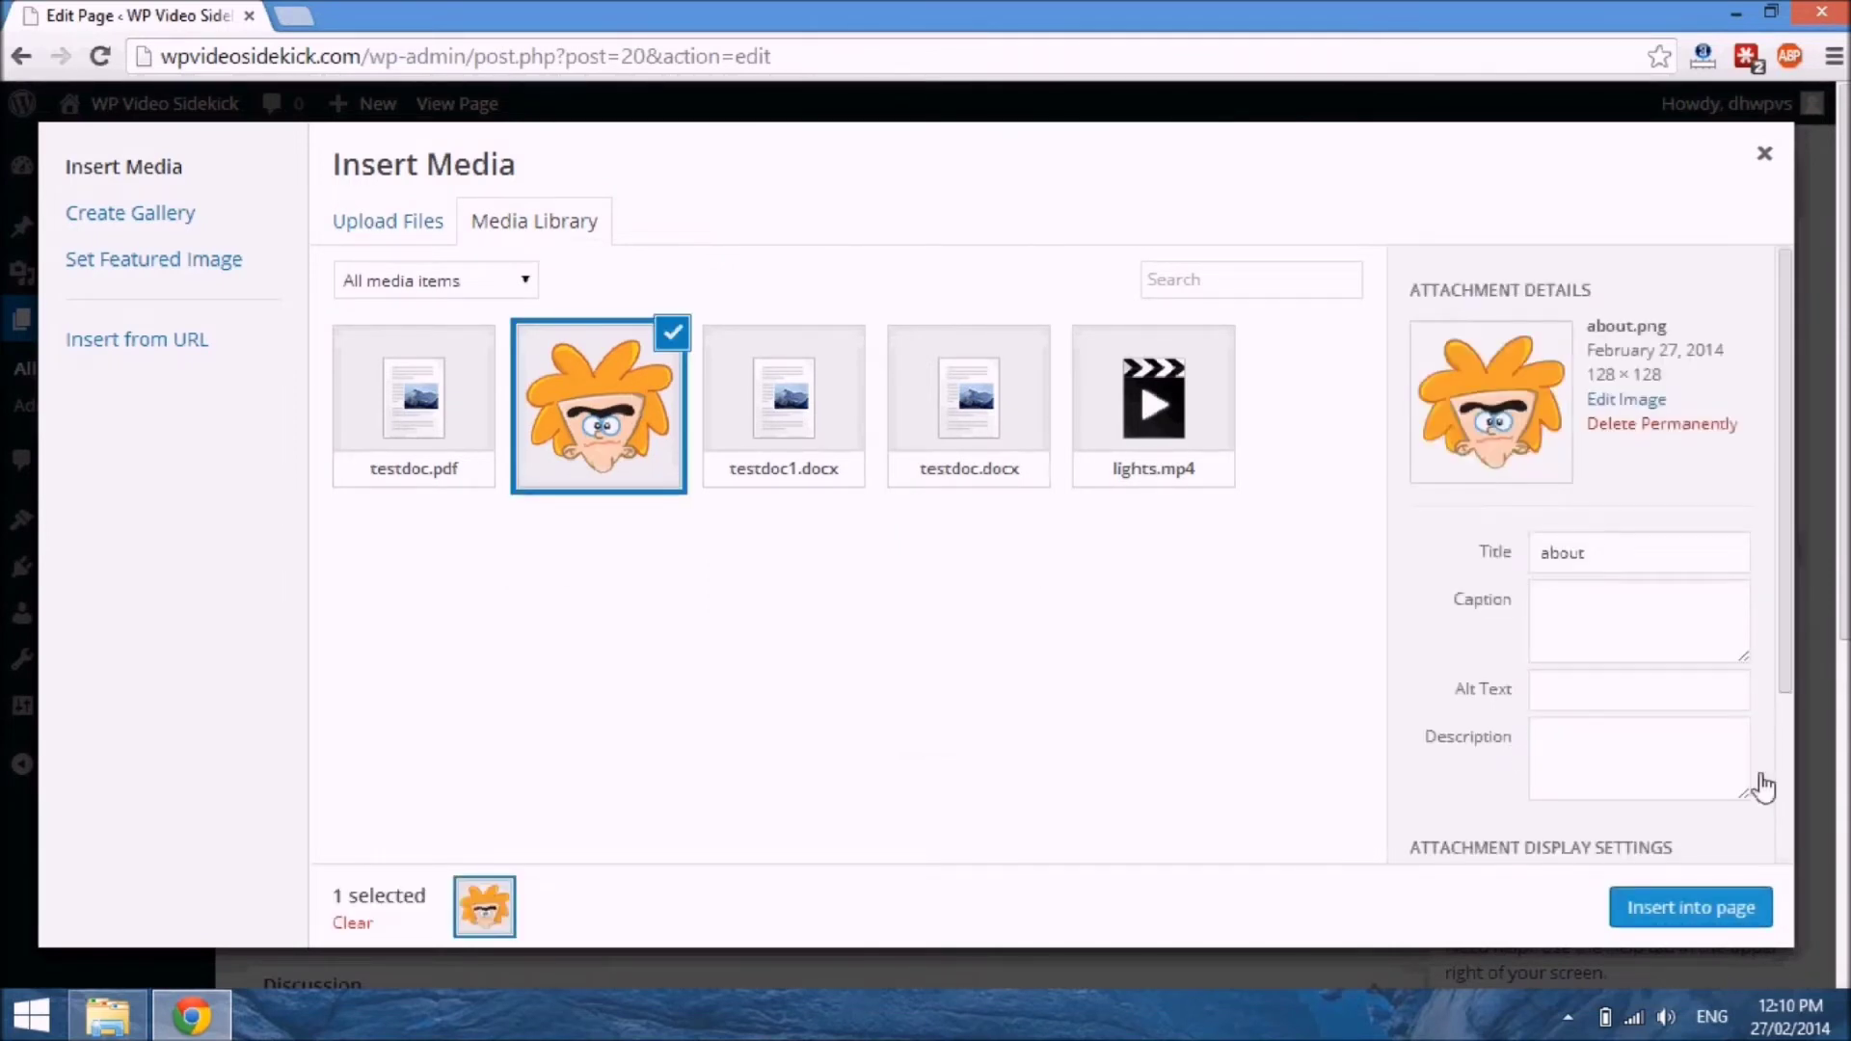
left_click(1628, 572)
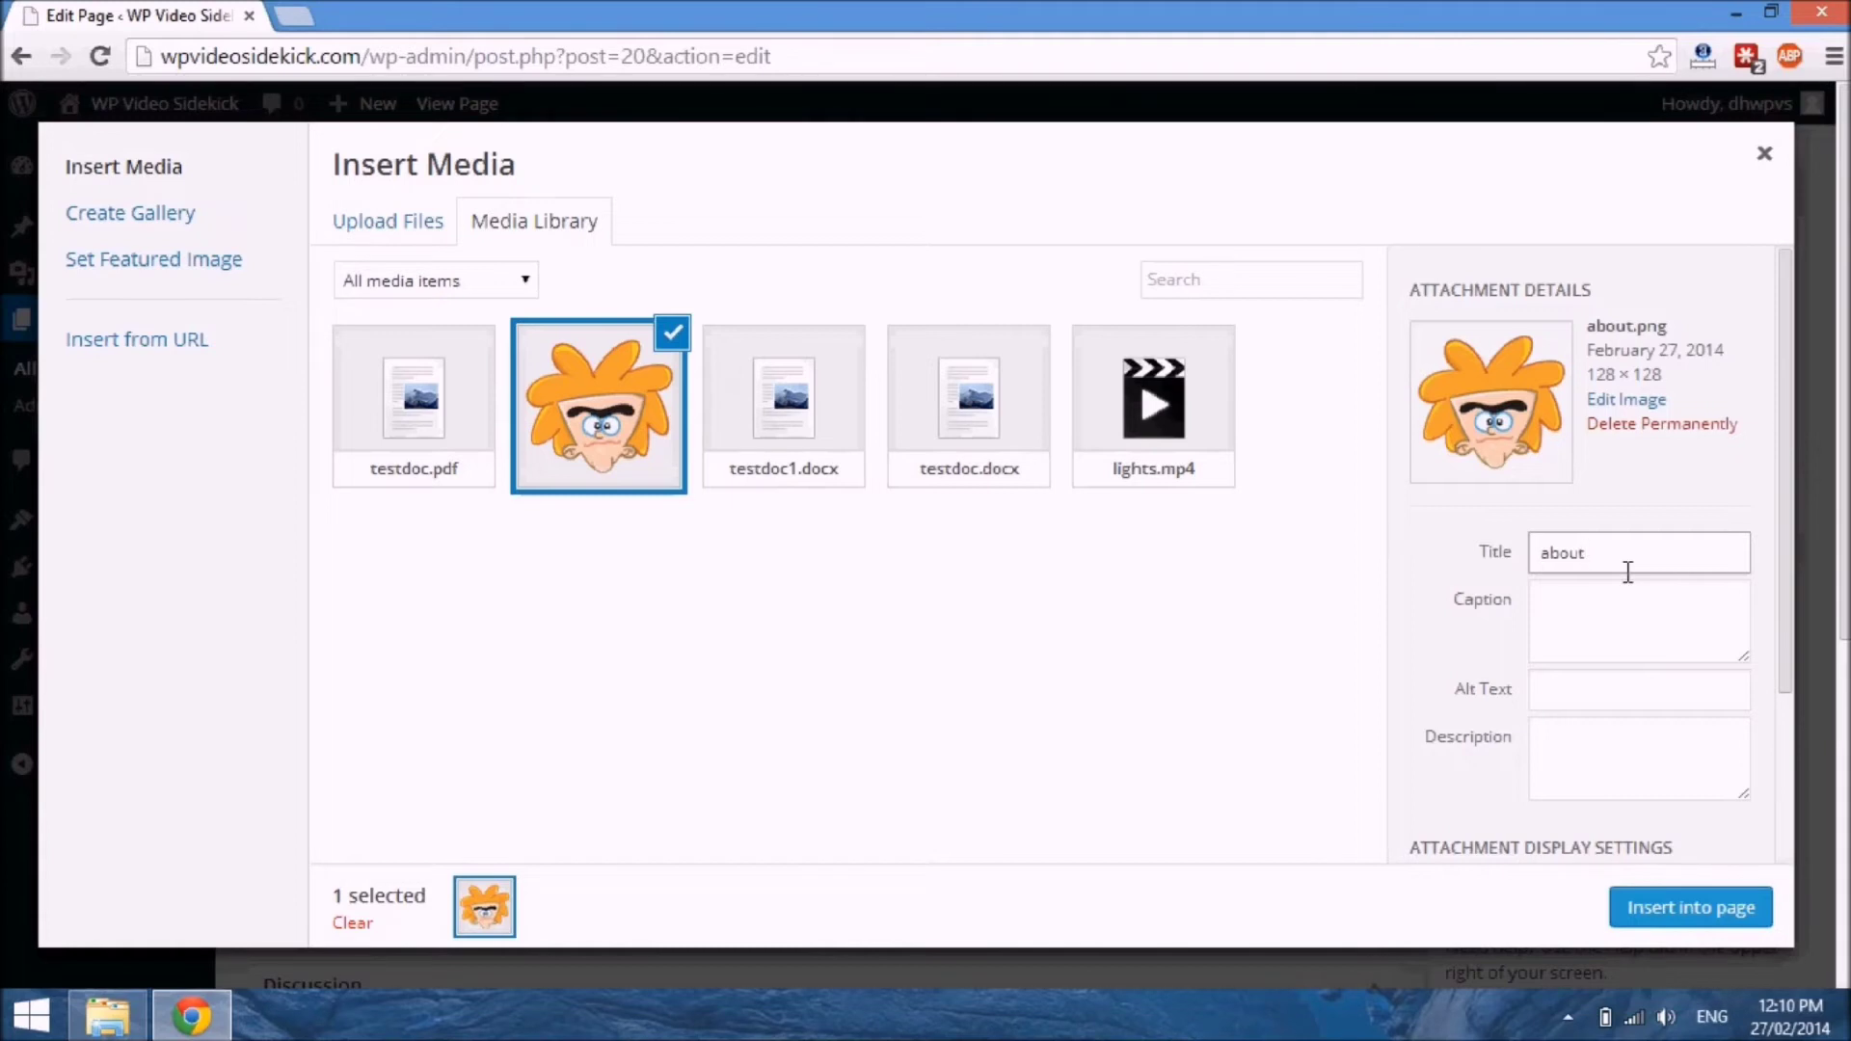
key("BackSpace")
key("BackSpace")
key("BackSpace")
key("BackSpace")
key("BackSpace")
type("My name")
Set the caption of the about.png image to "My Name"
left_click(1589, 622)
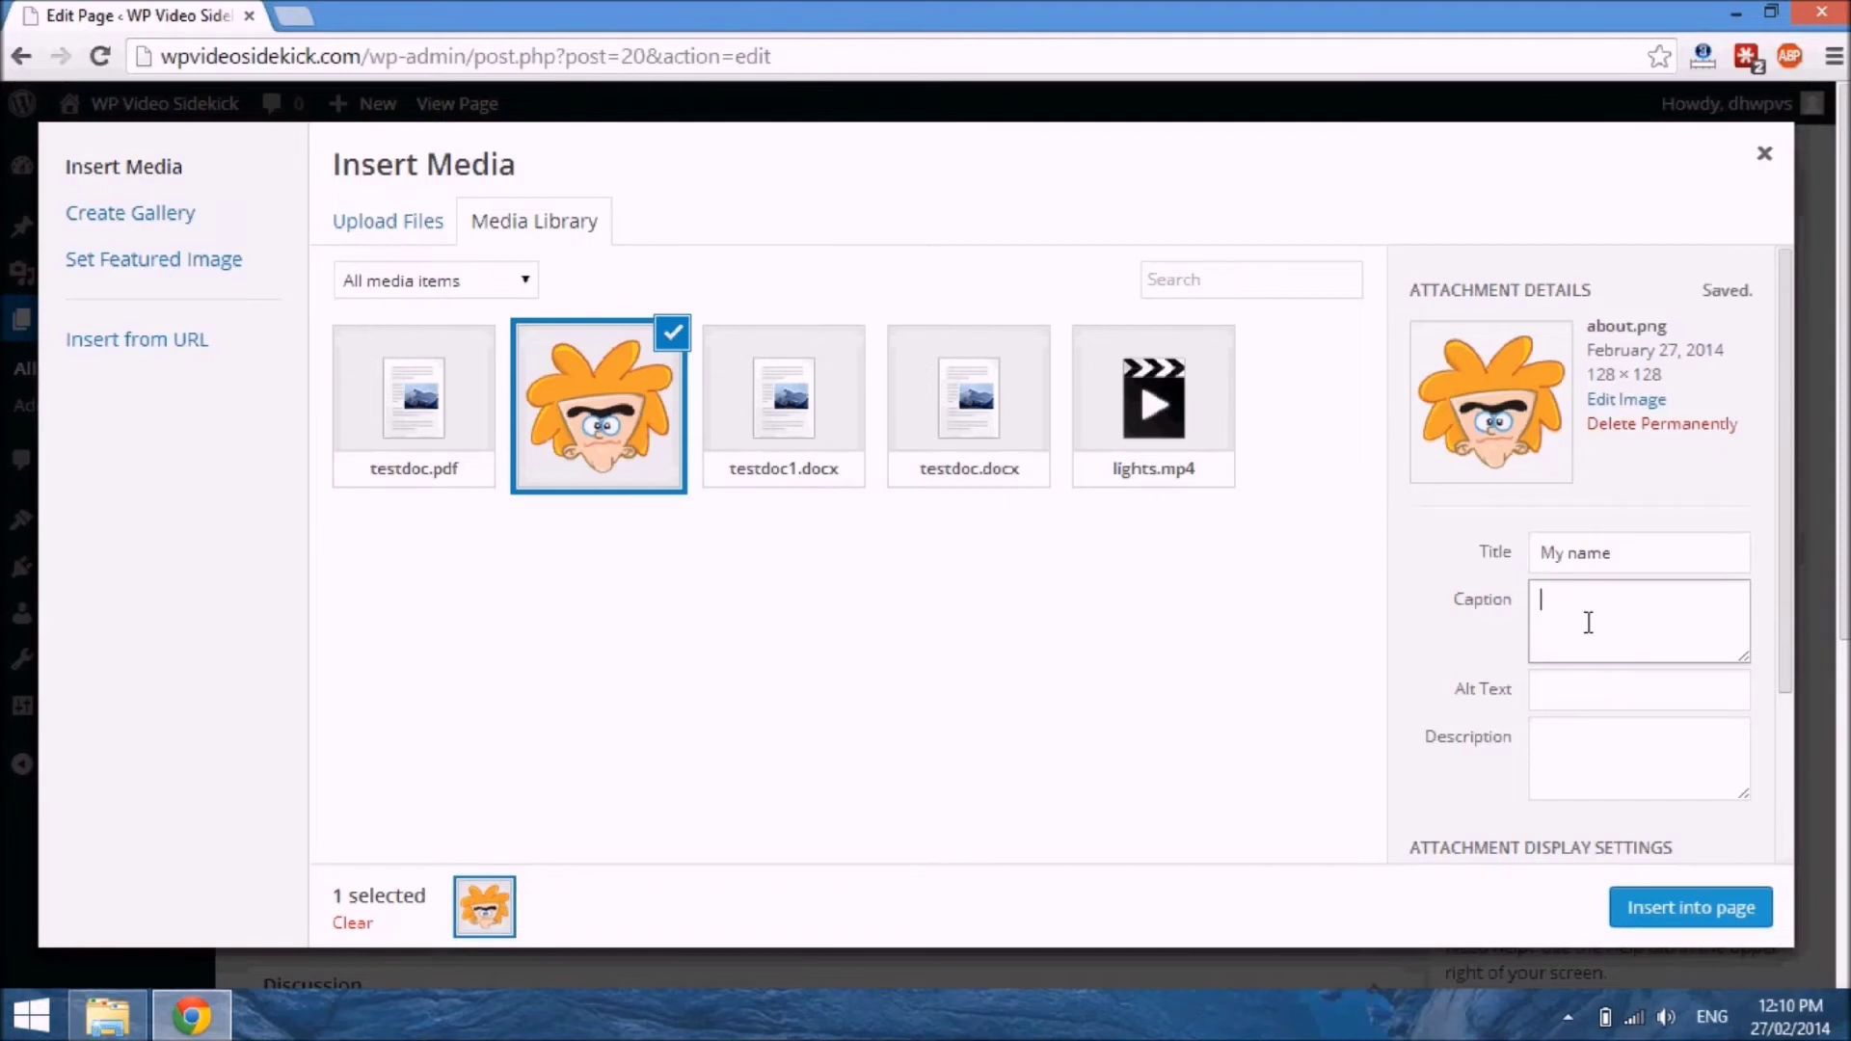
type("My Name")
left_click(1580, 708)
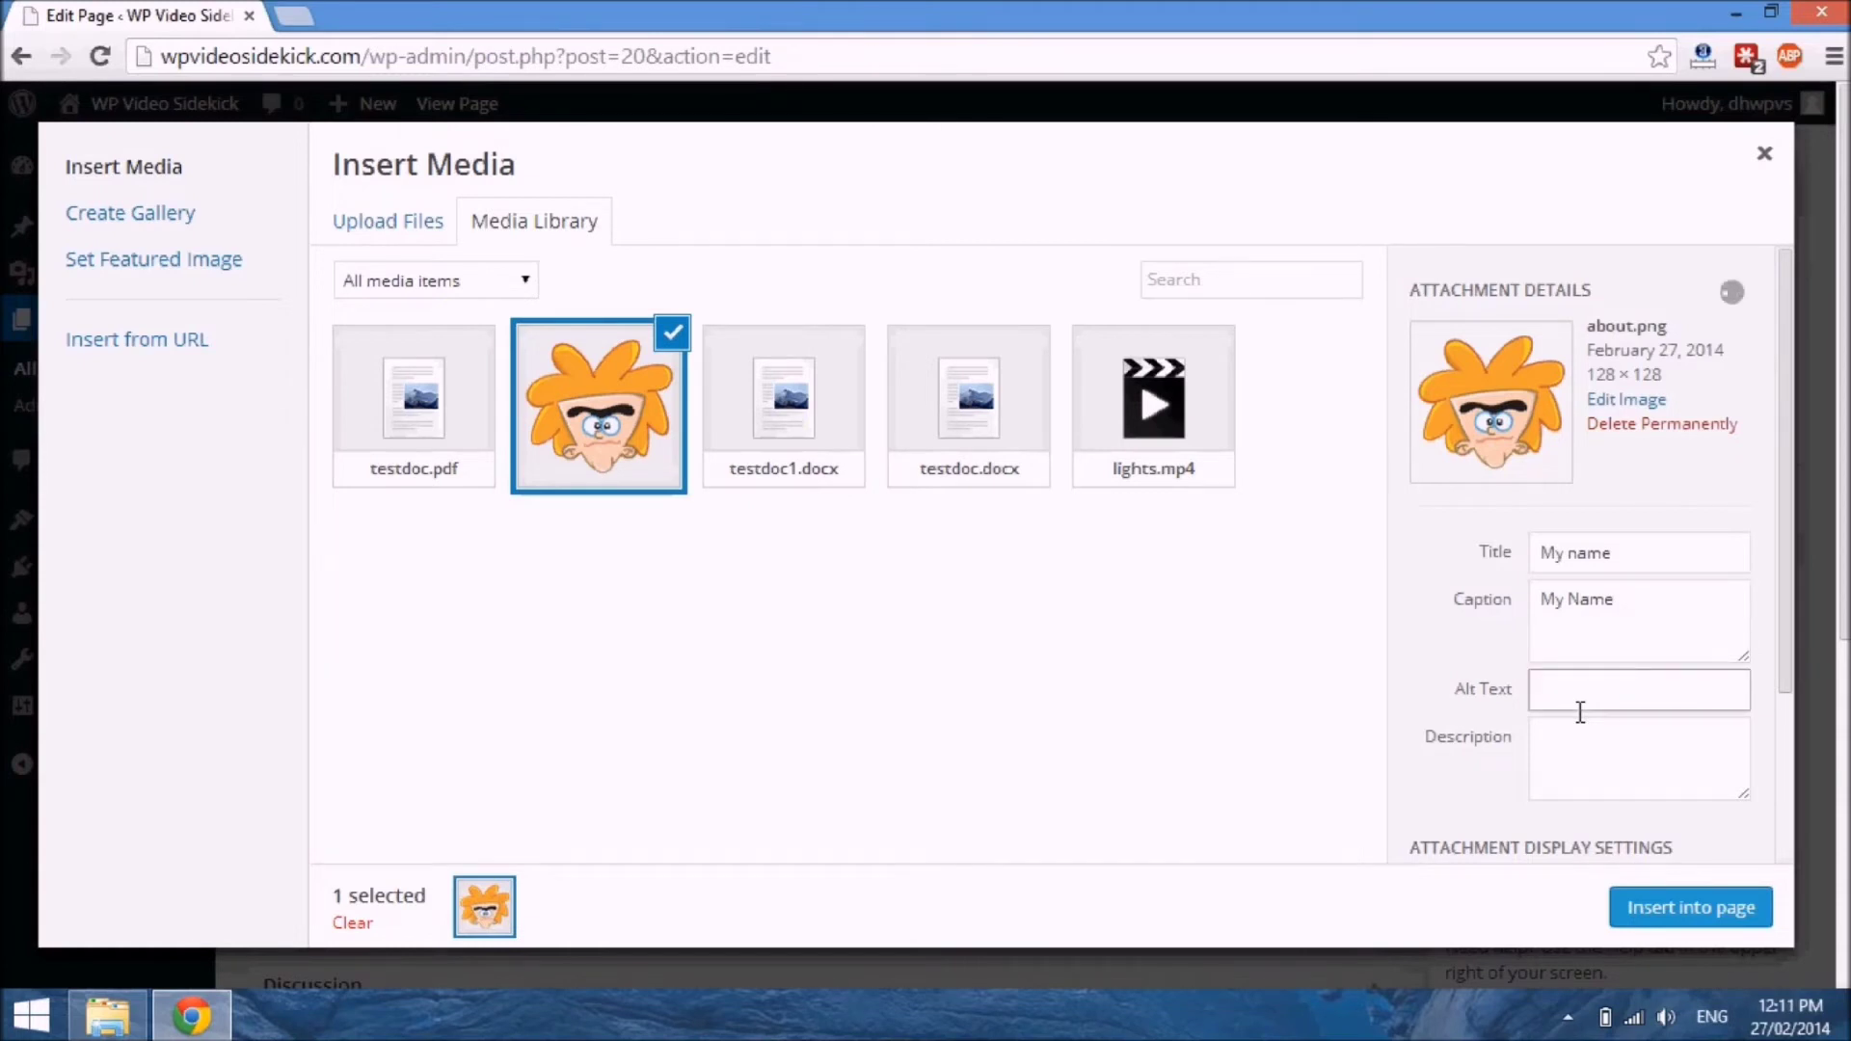
Set the alternative text of the about.png image to "my name"
type("my name")
left_click(1623, 777)
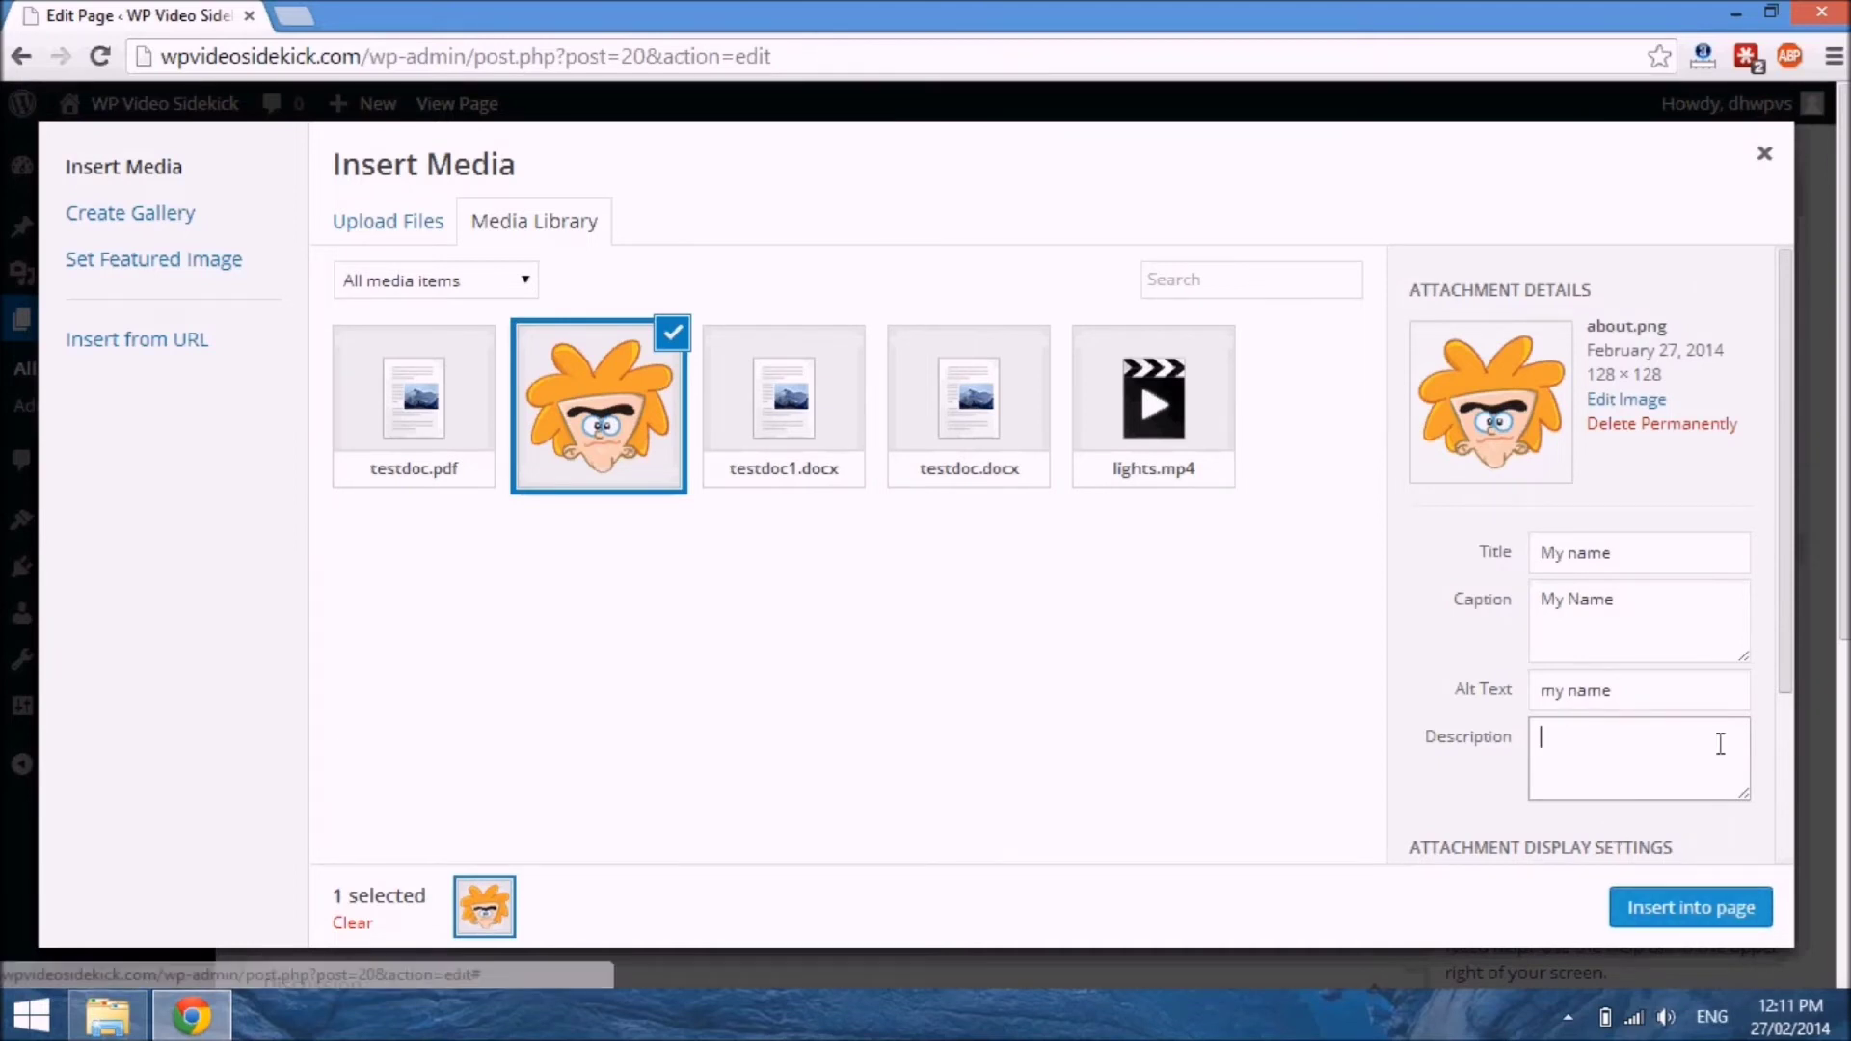
scroll(1796, 595, "down", 3)
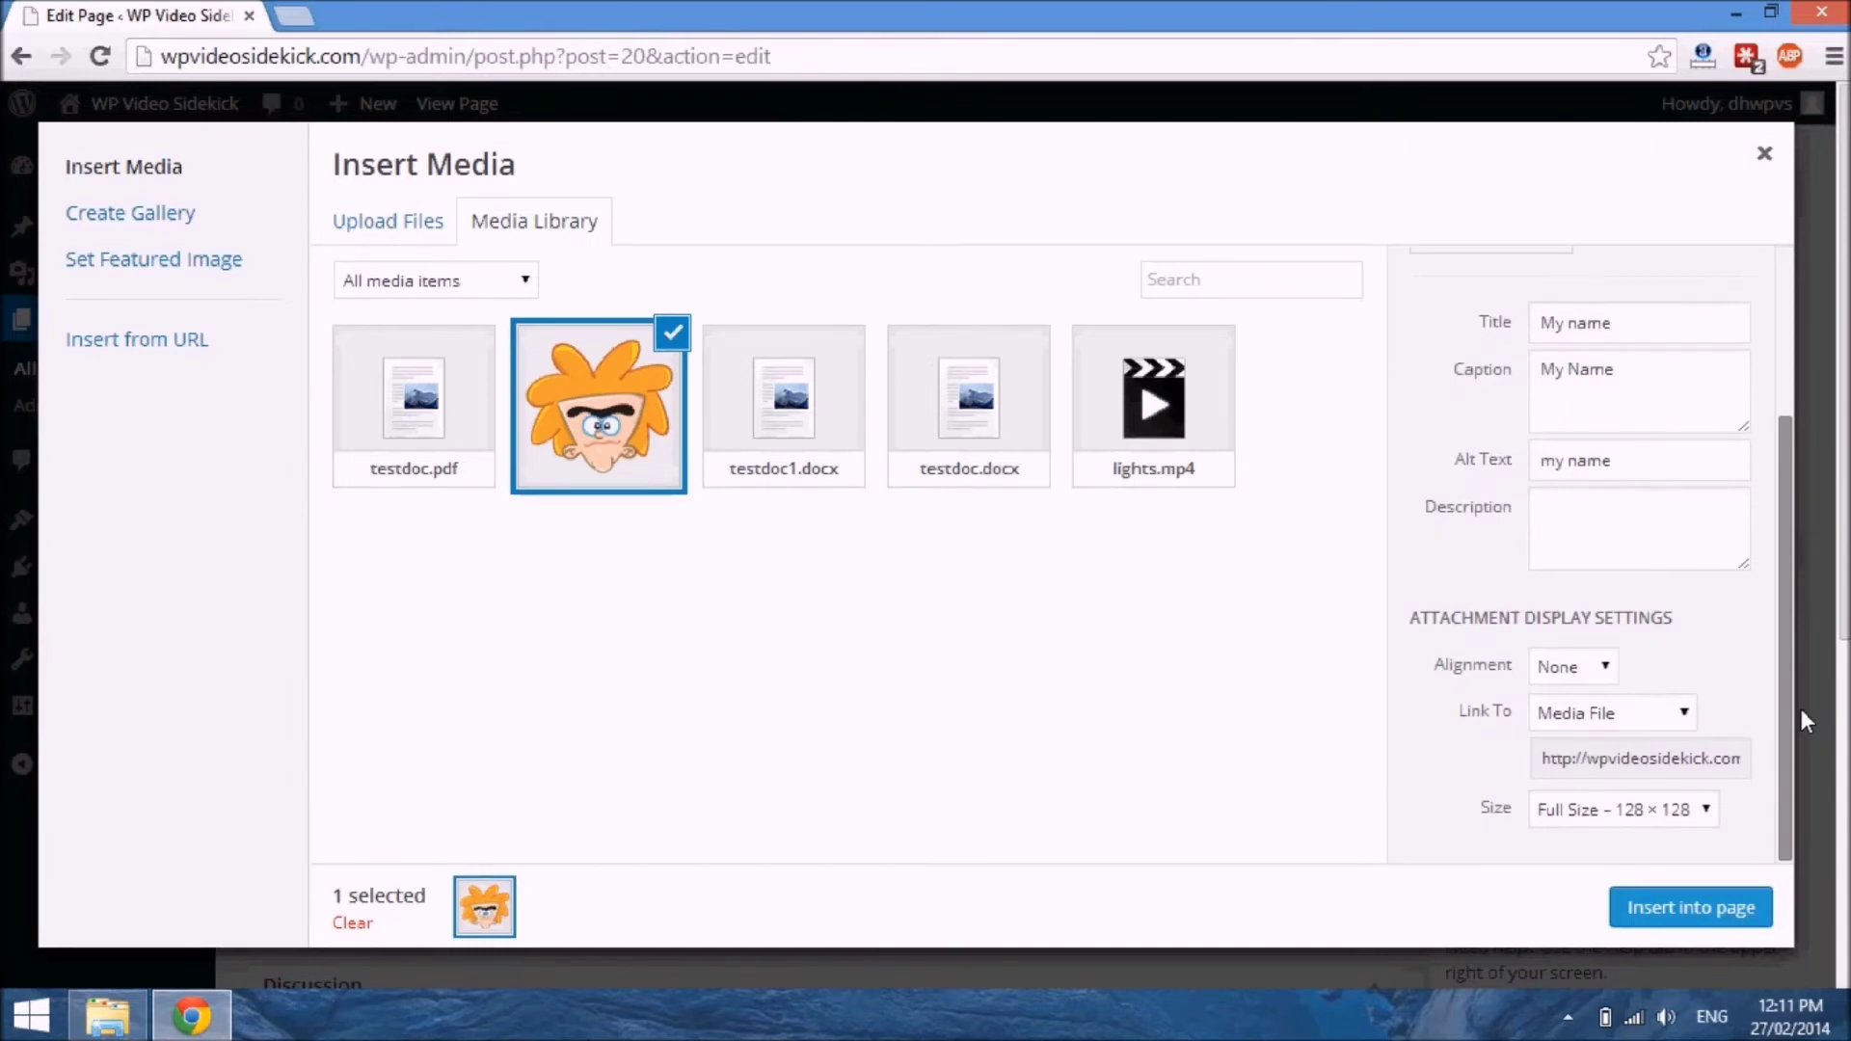
Go back to the page list and reopen the About Me page for editing
double_click(1800, 709)
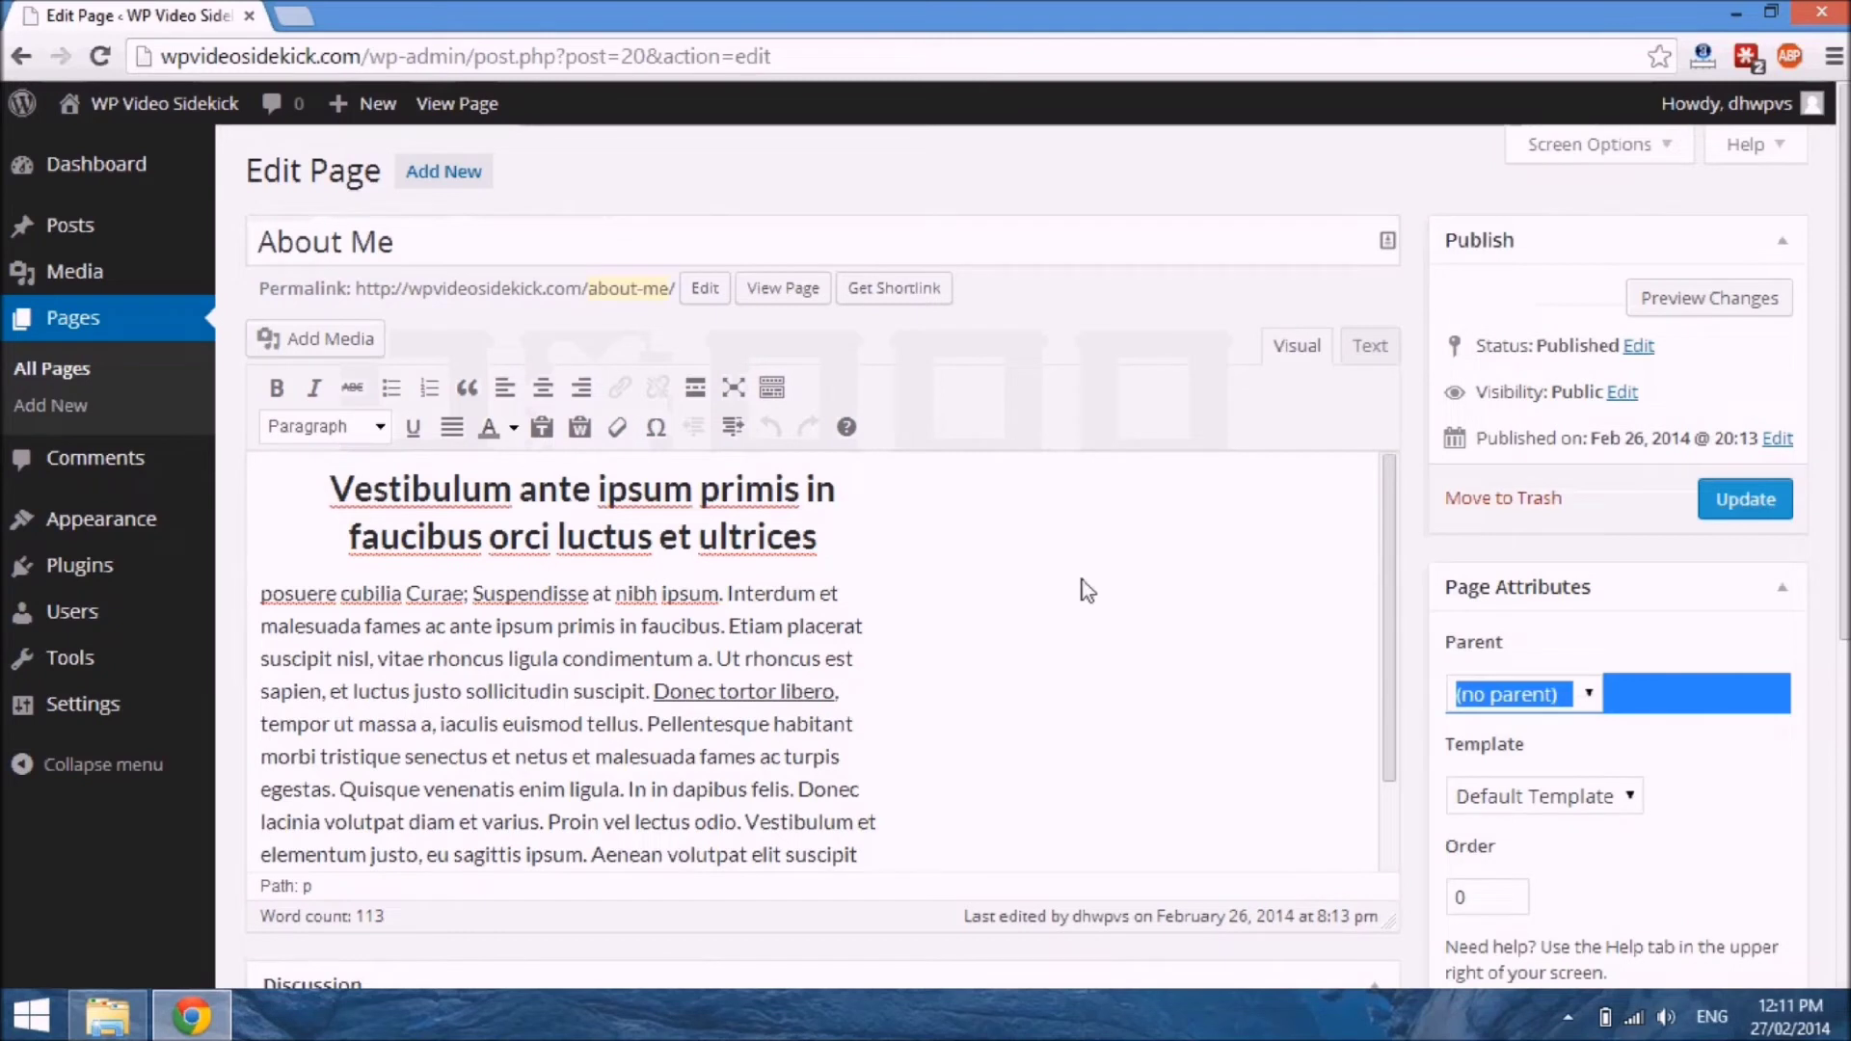
left_click(22, 56)
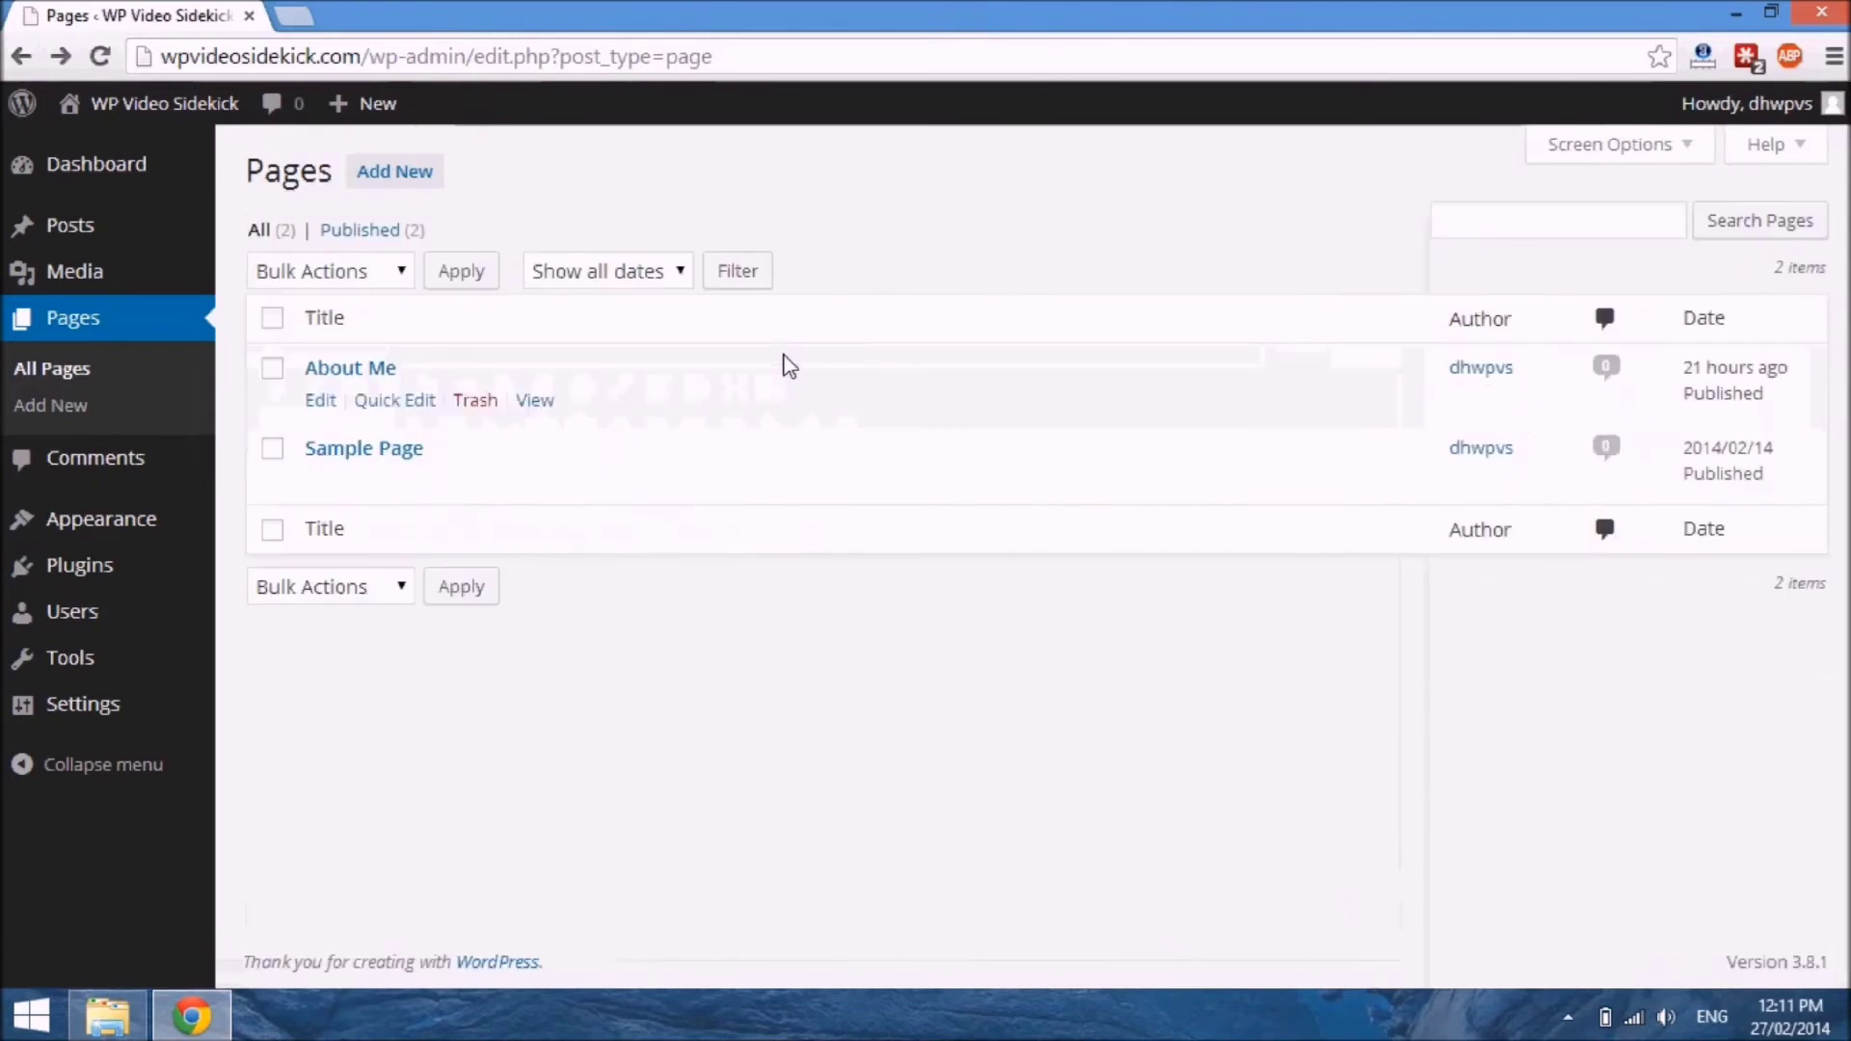
left_click(323, 404)
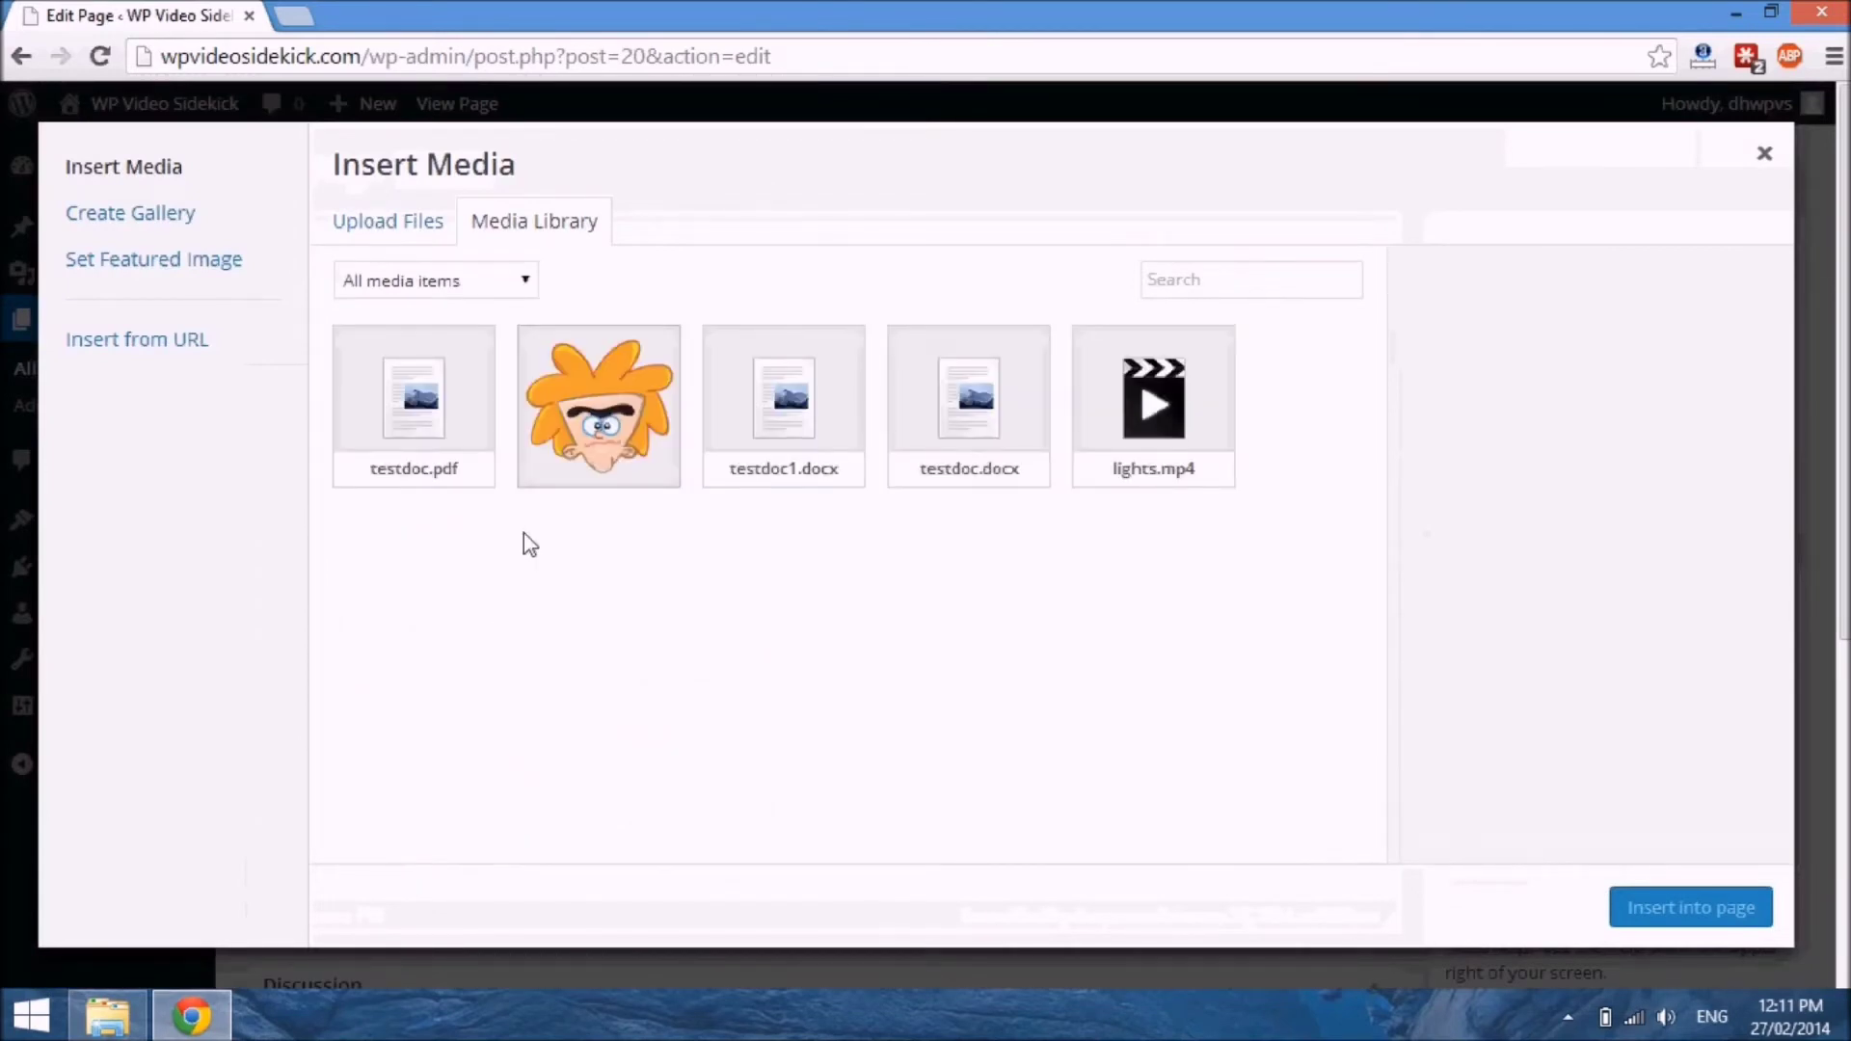
Select the about.png image in the media library and set its alignment to Left
left_click(622, 459)
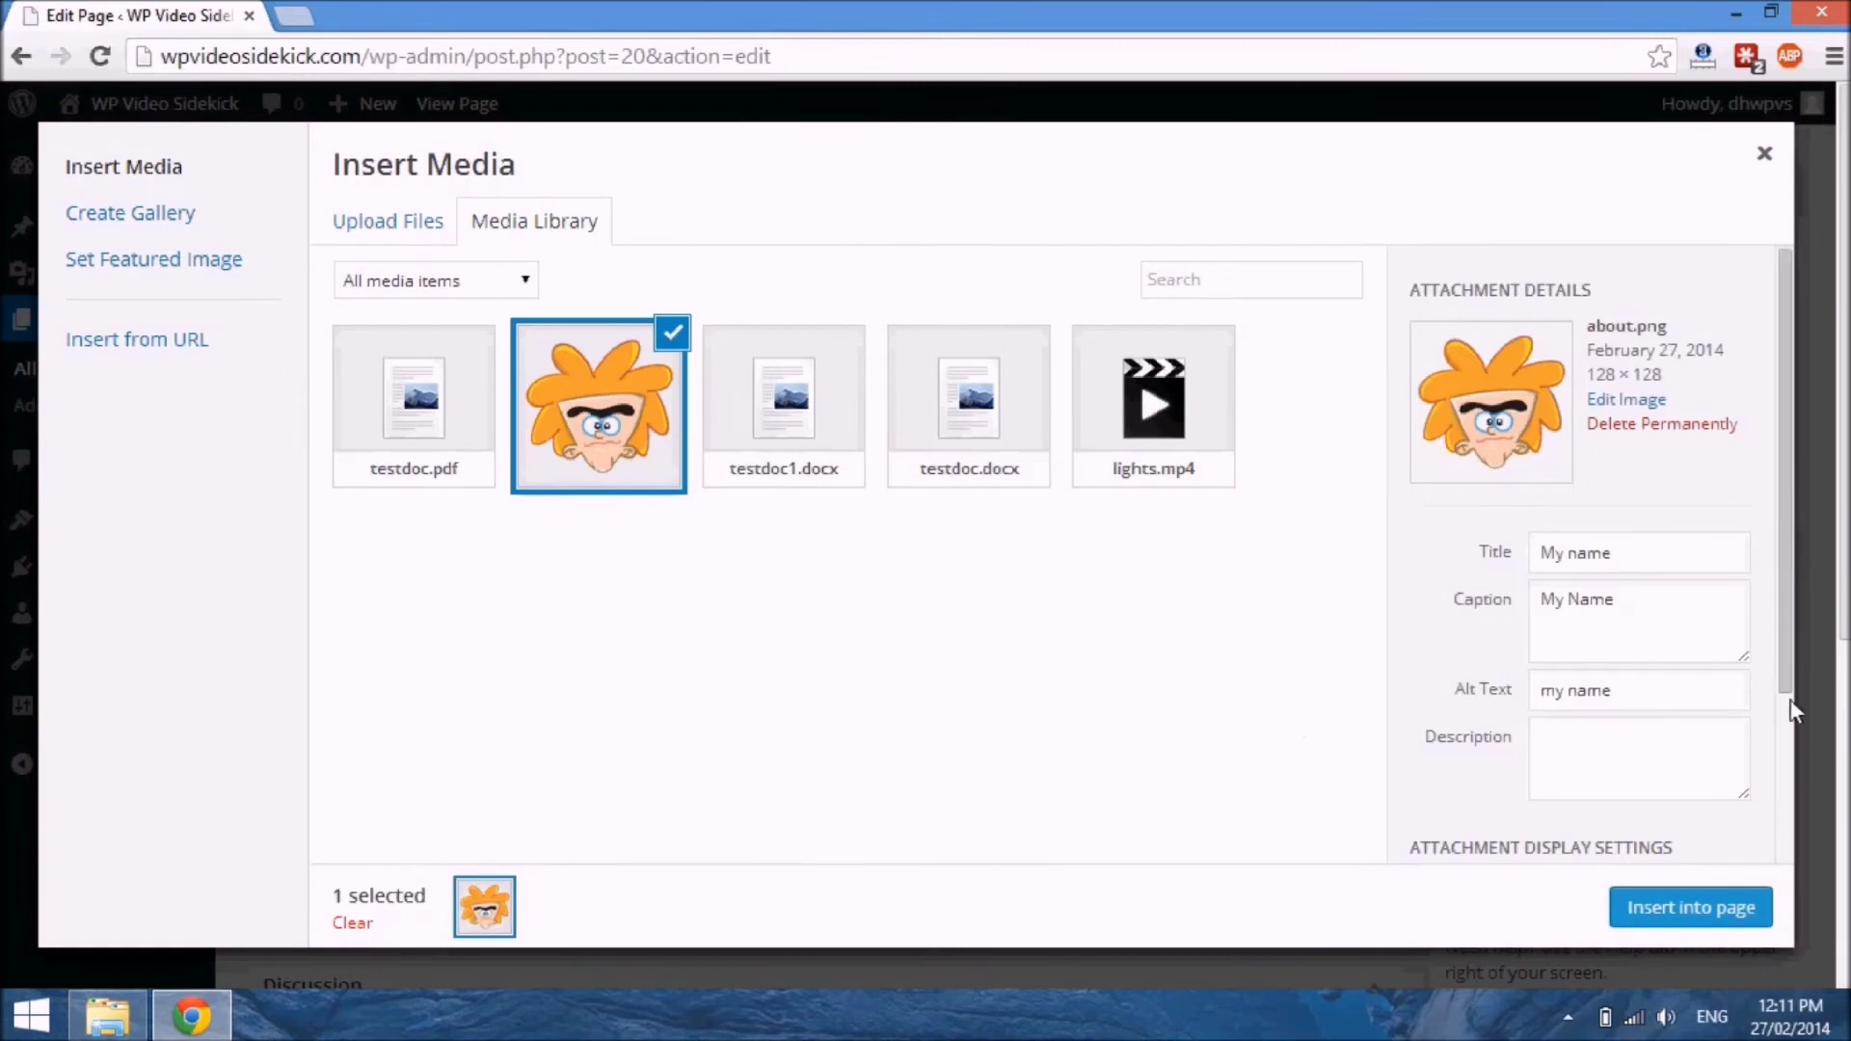
scroll(1789, 698, "down", 3)
scroll(1792, 746, "down", 1)
left_click_drag(1792, 748, 1794, 777)
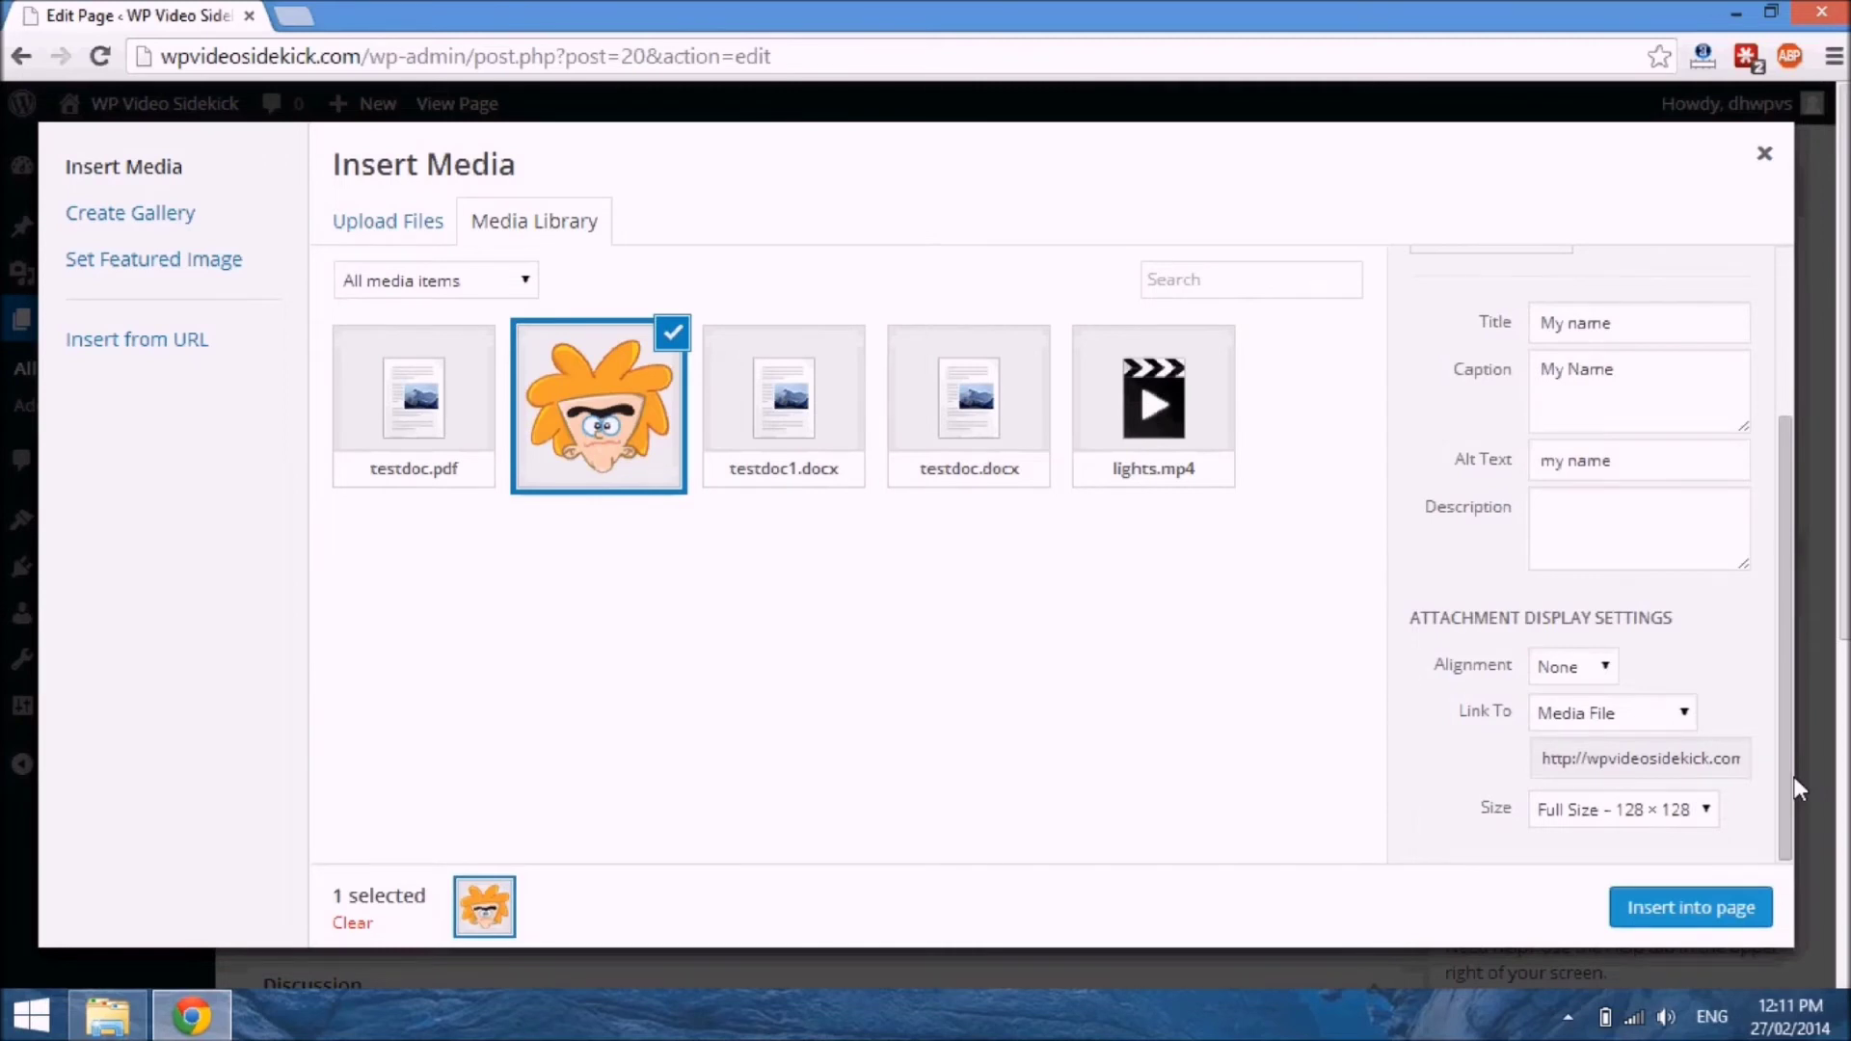
left_click(1605, 680)
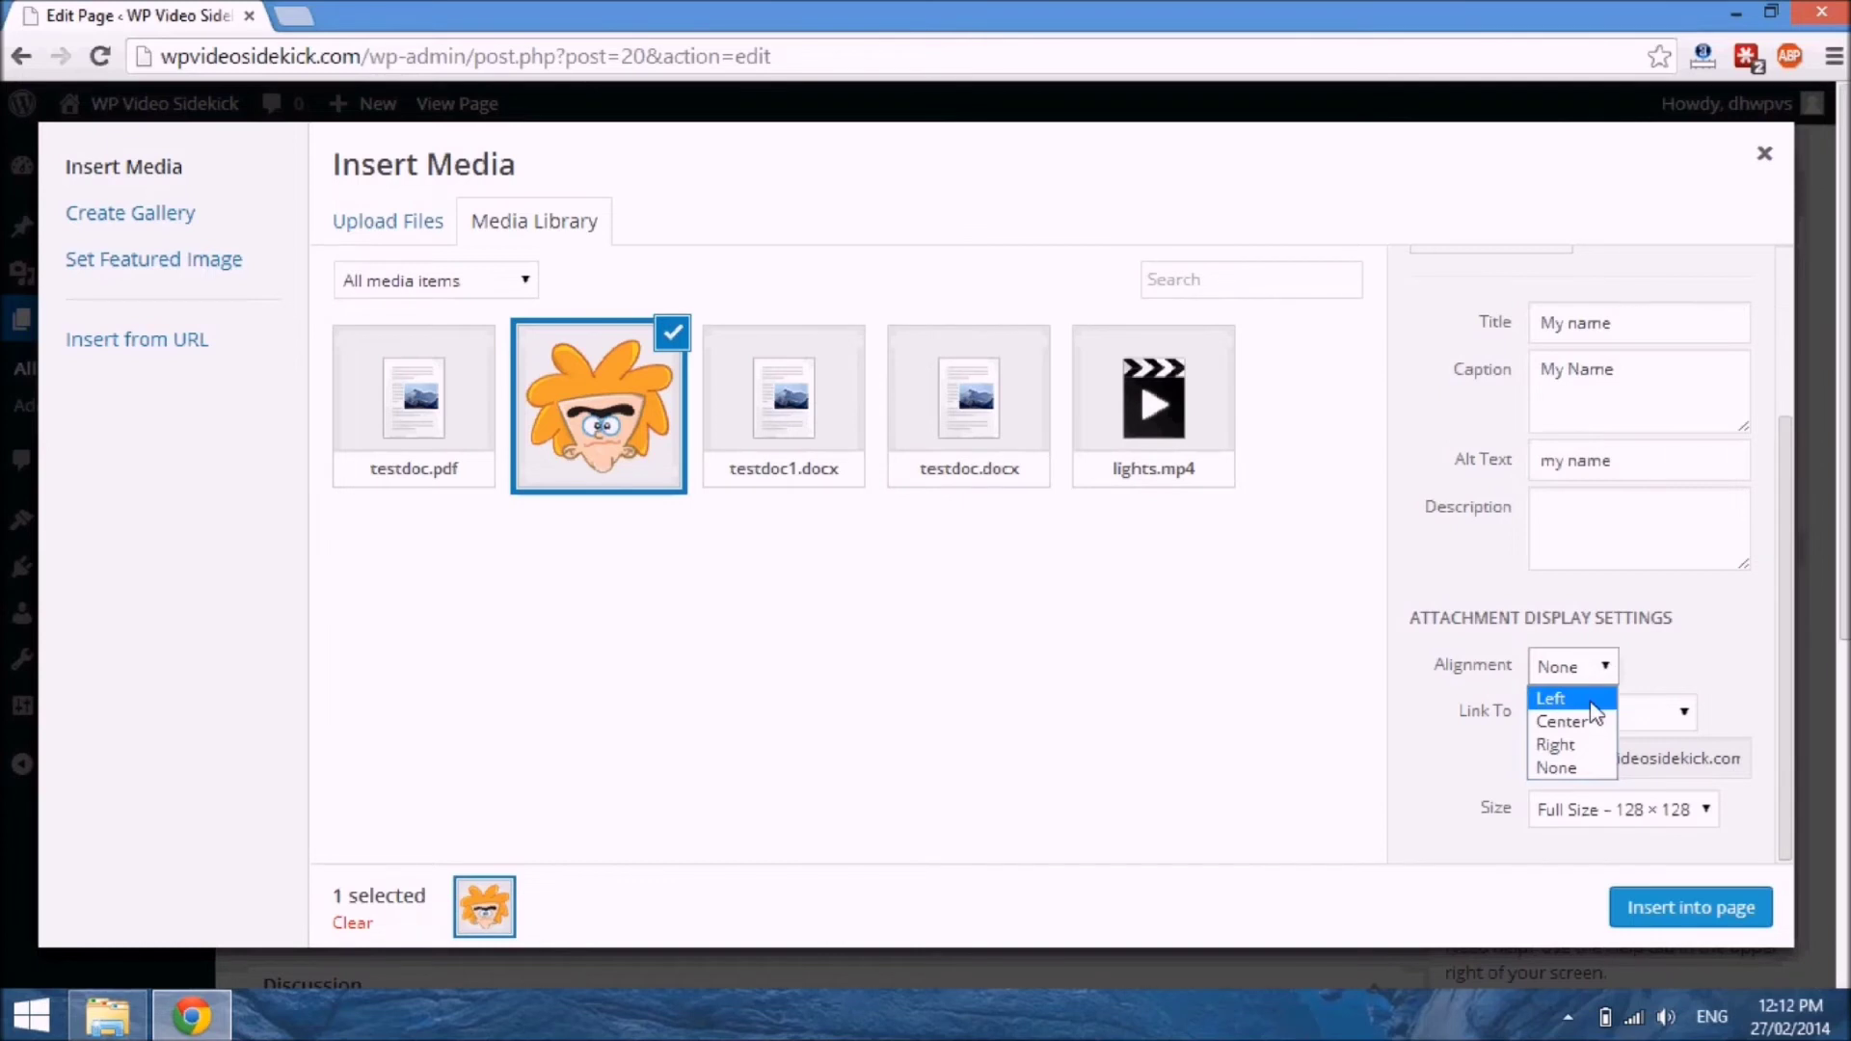
left_click(1593, 711)
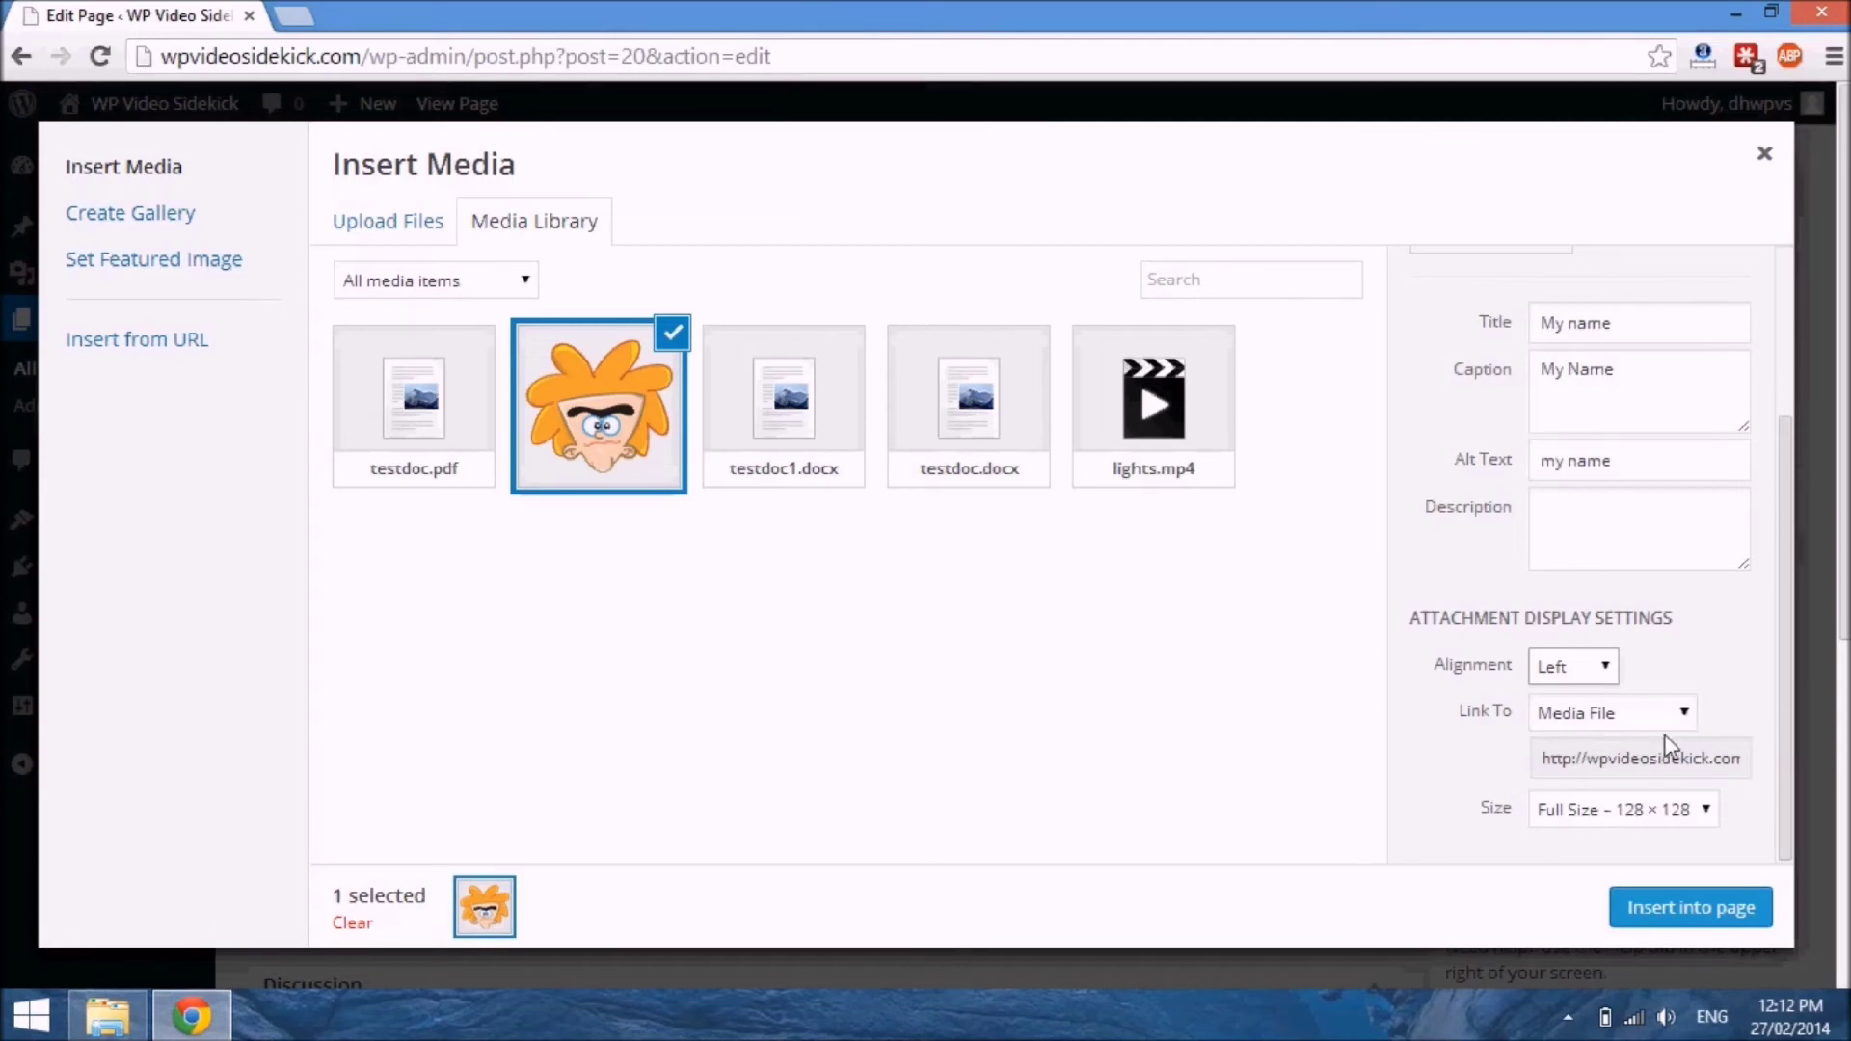
Examine the image's link URL and the size options offered in its display settings
left_click(1648, 768)
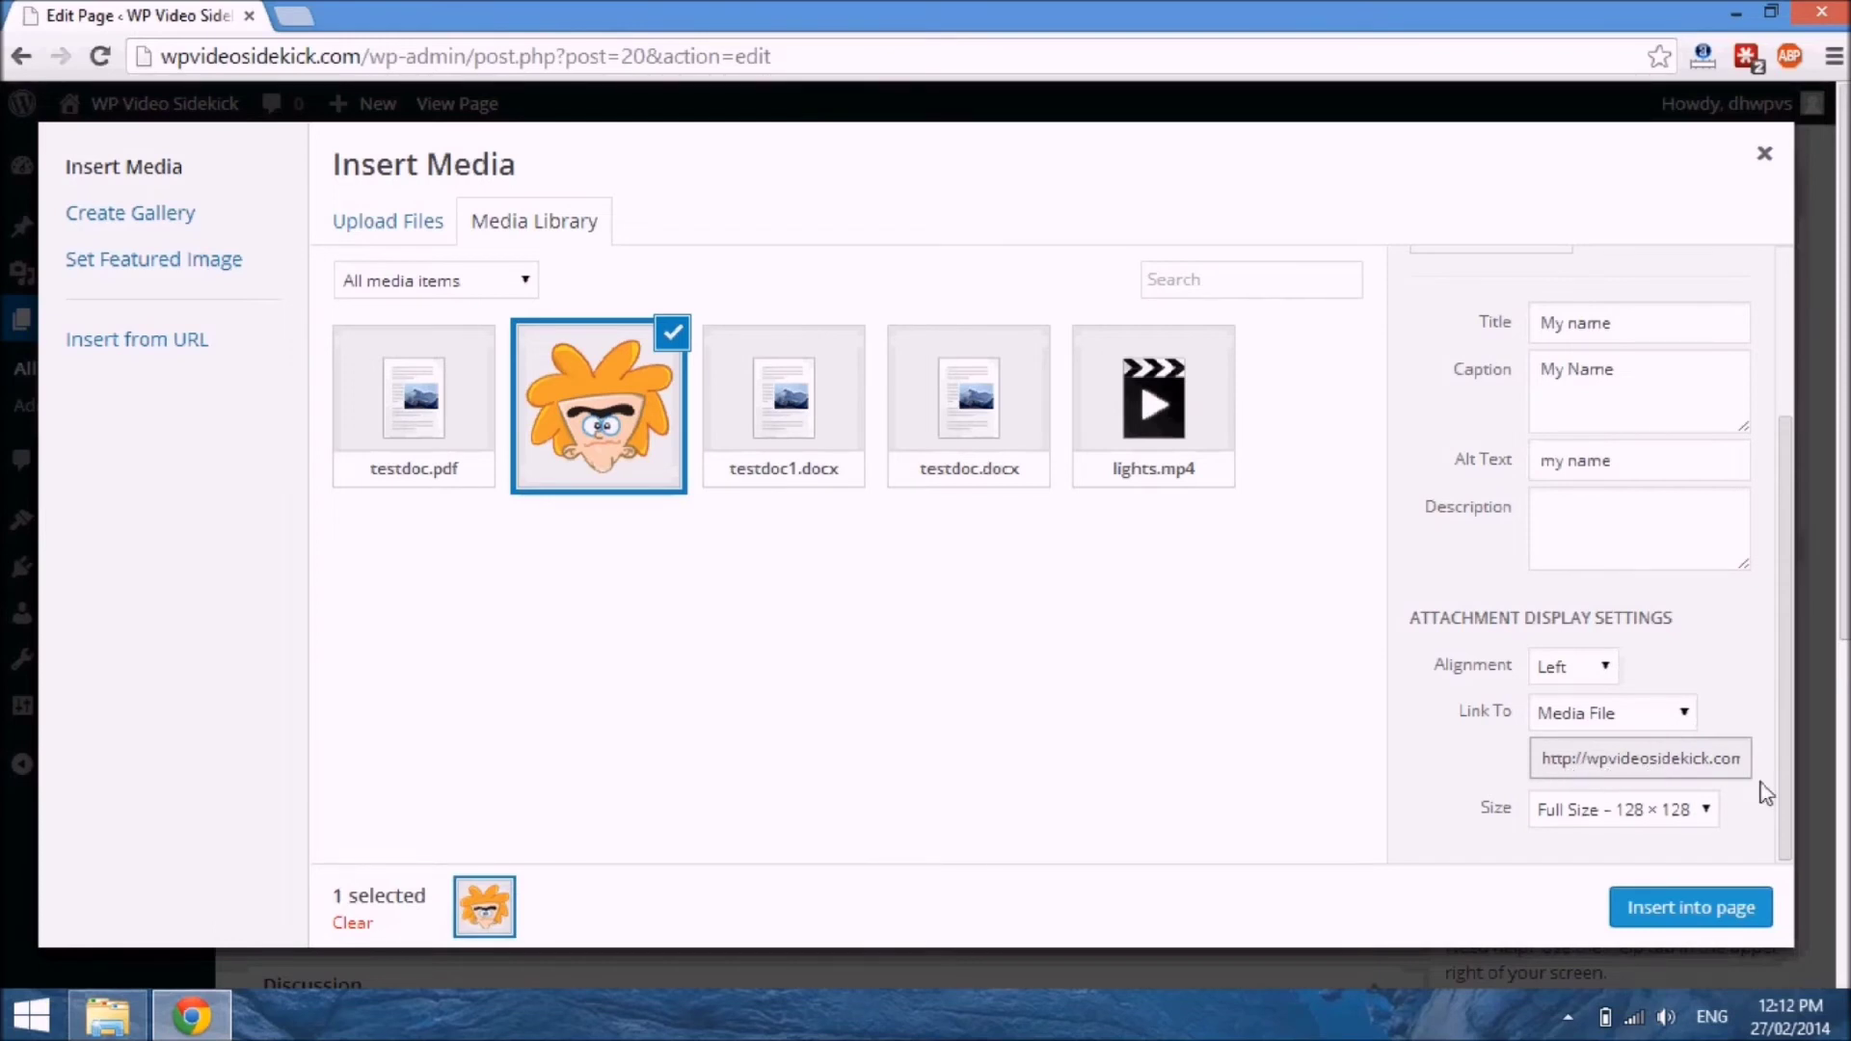
double_click(1610, 761)
left_click(1607, 766)
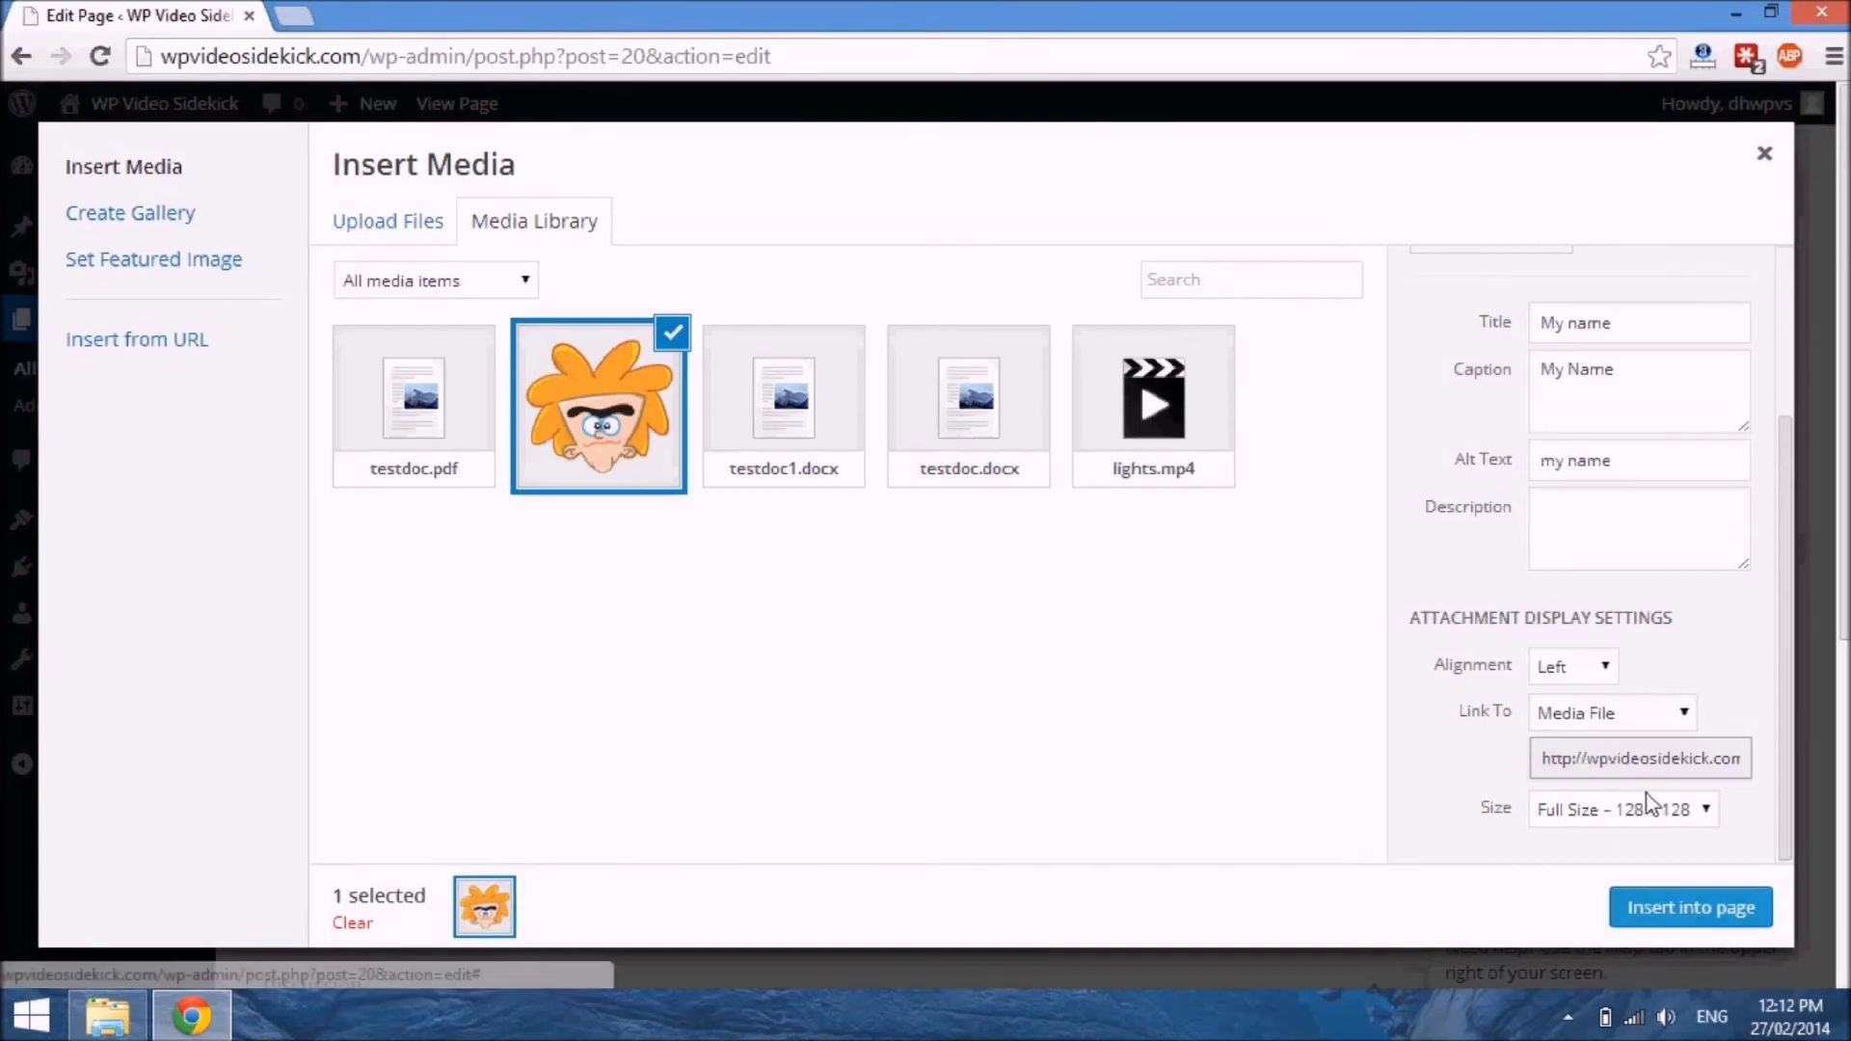
left_click(1708, 813)
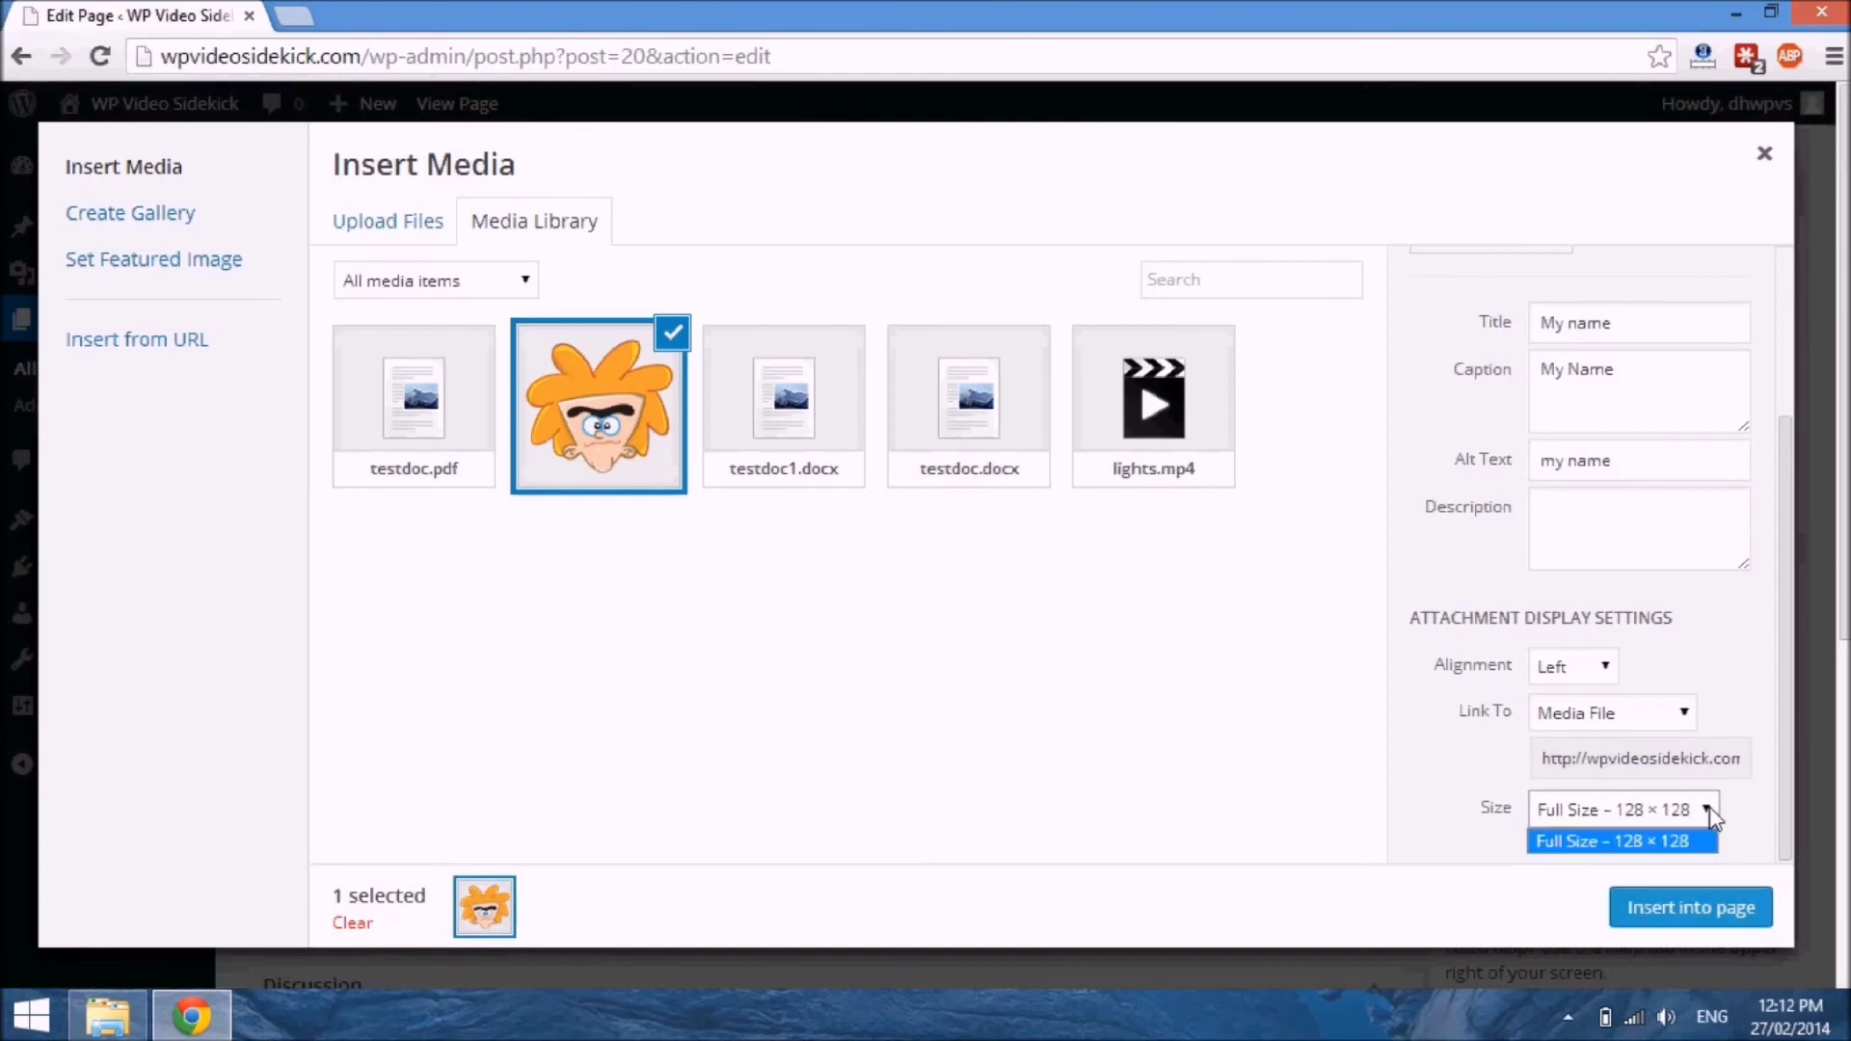
left_click(1419, 848)
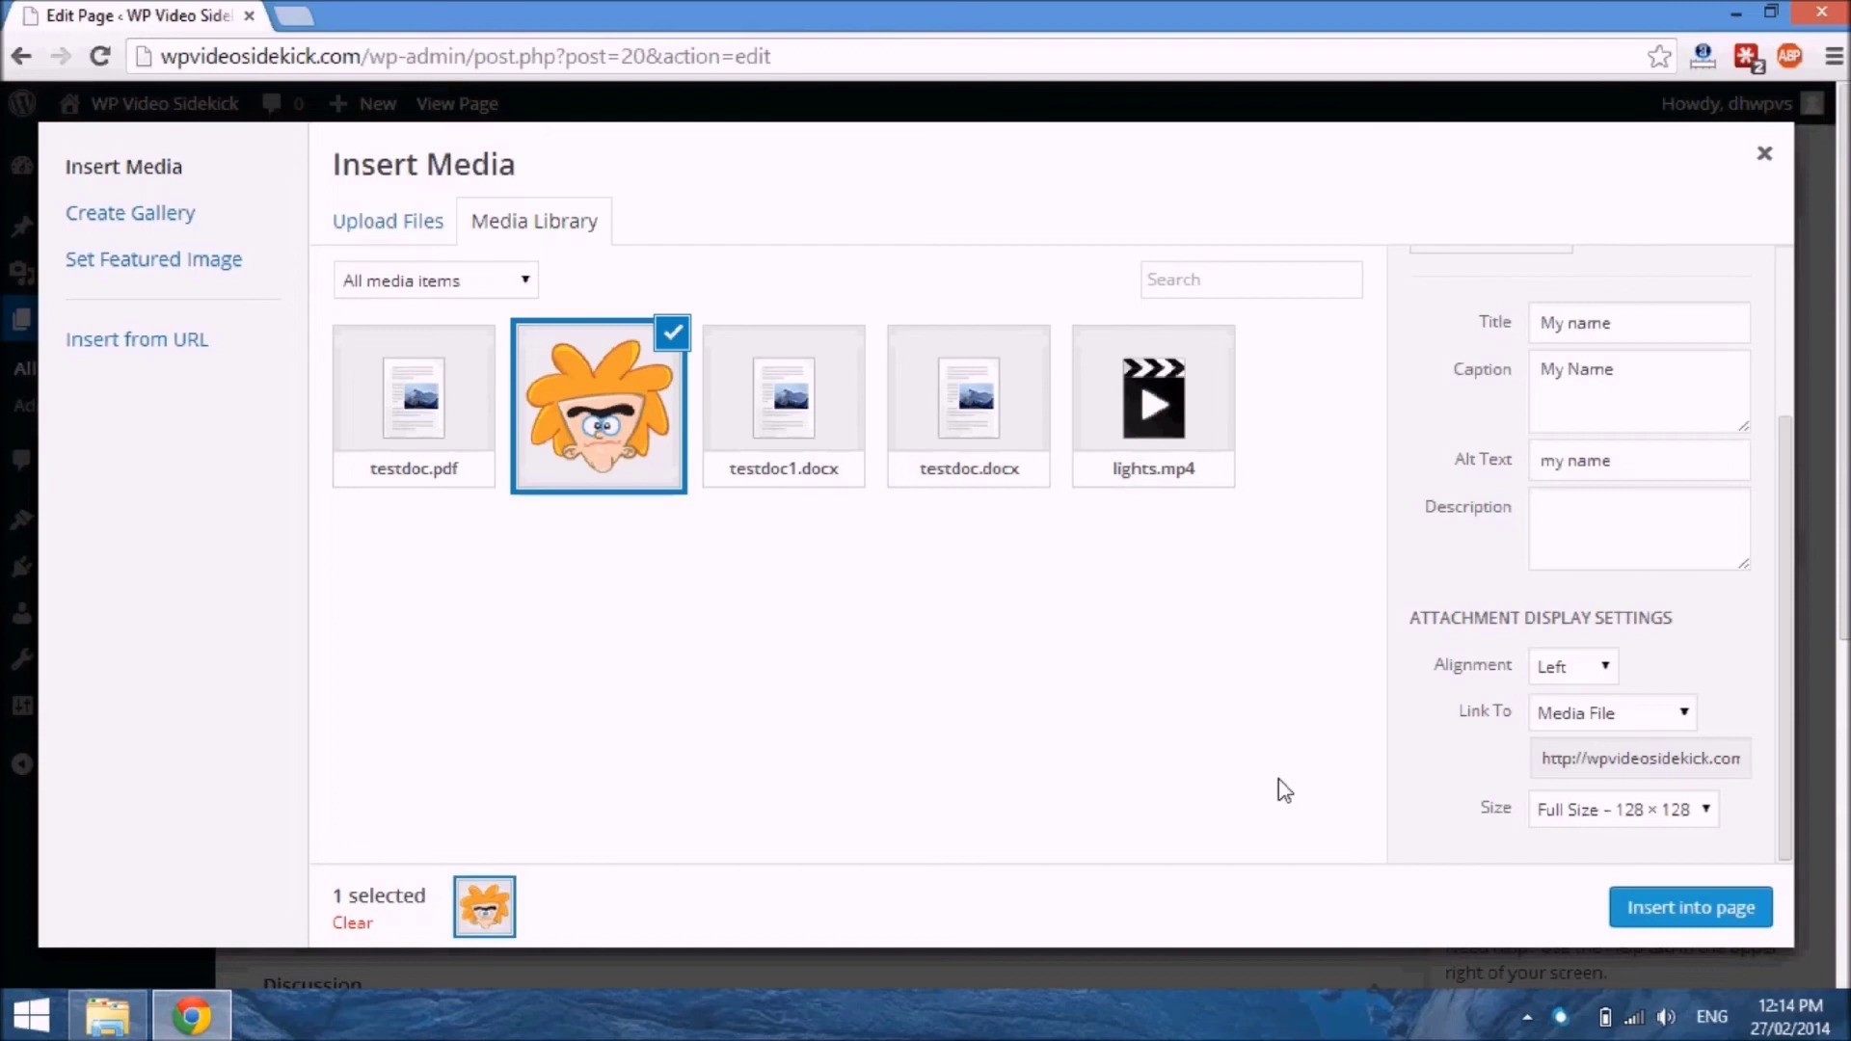
left_click(1704, 810)
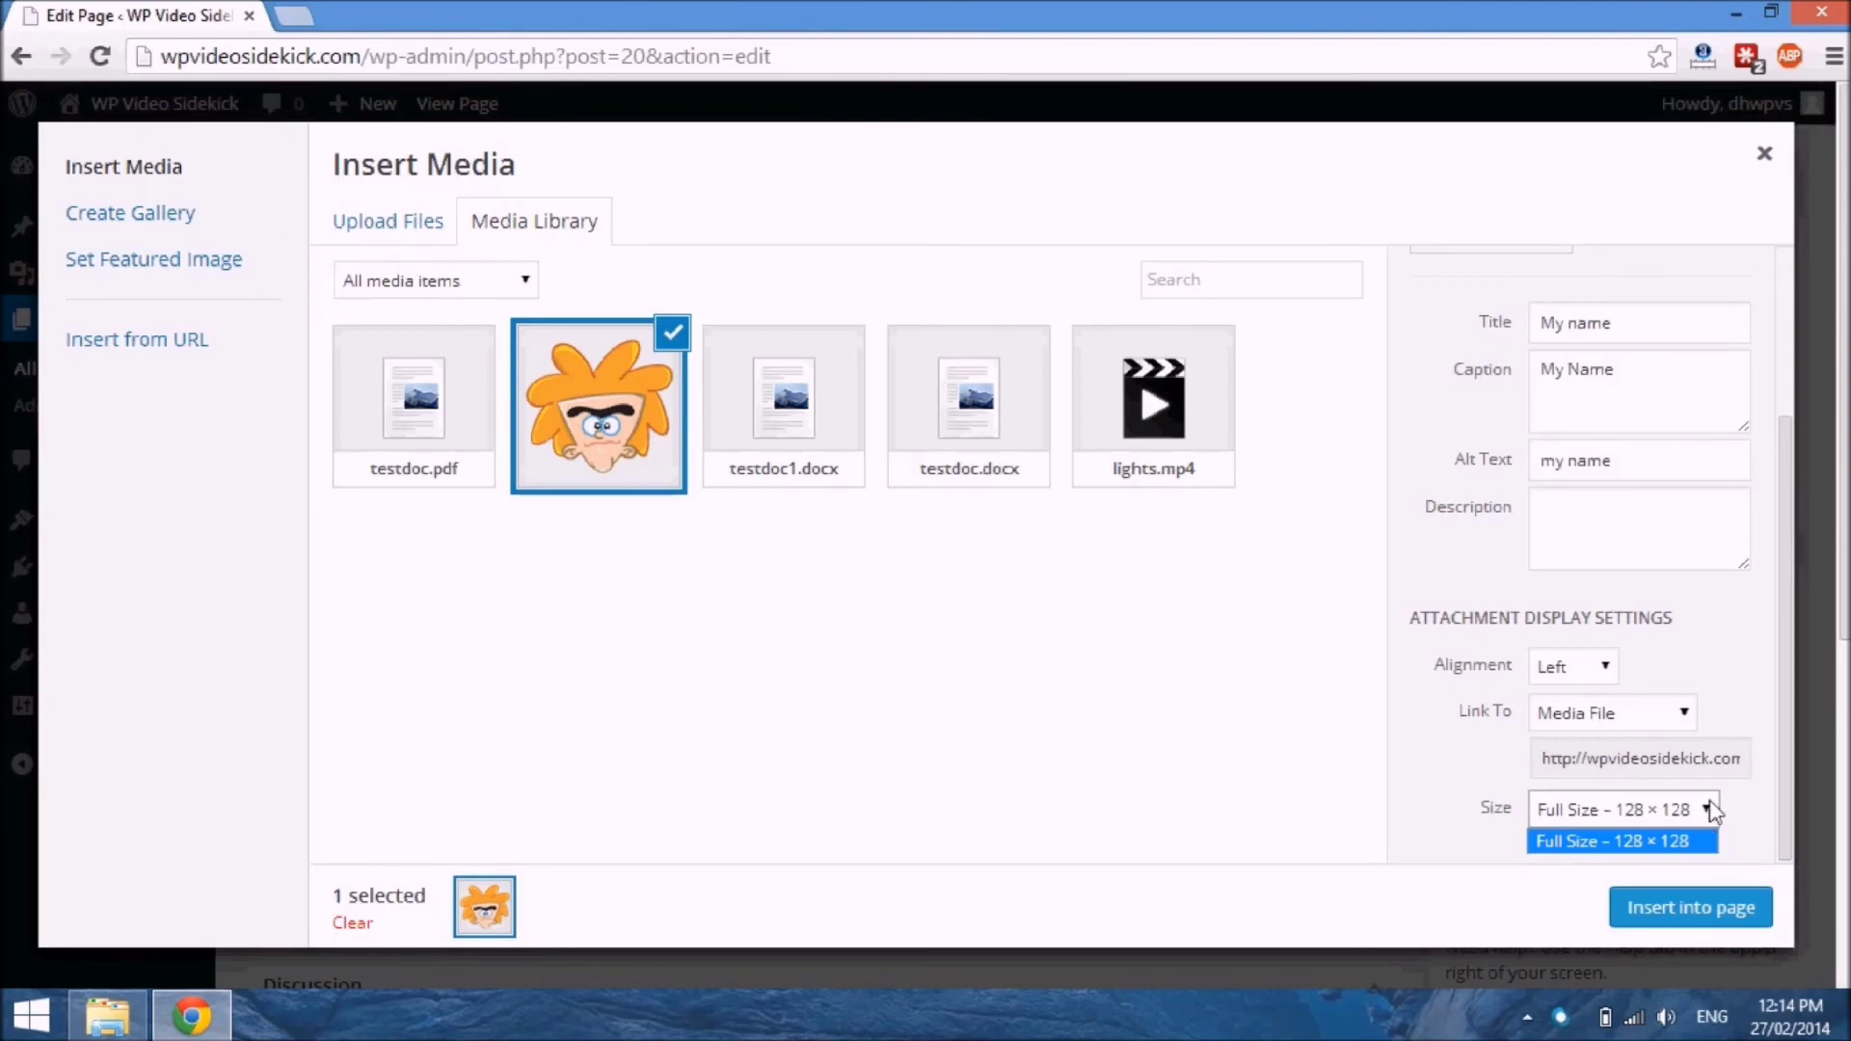
left_click(1223, 791)
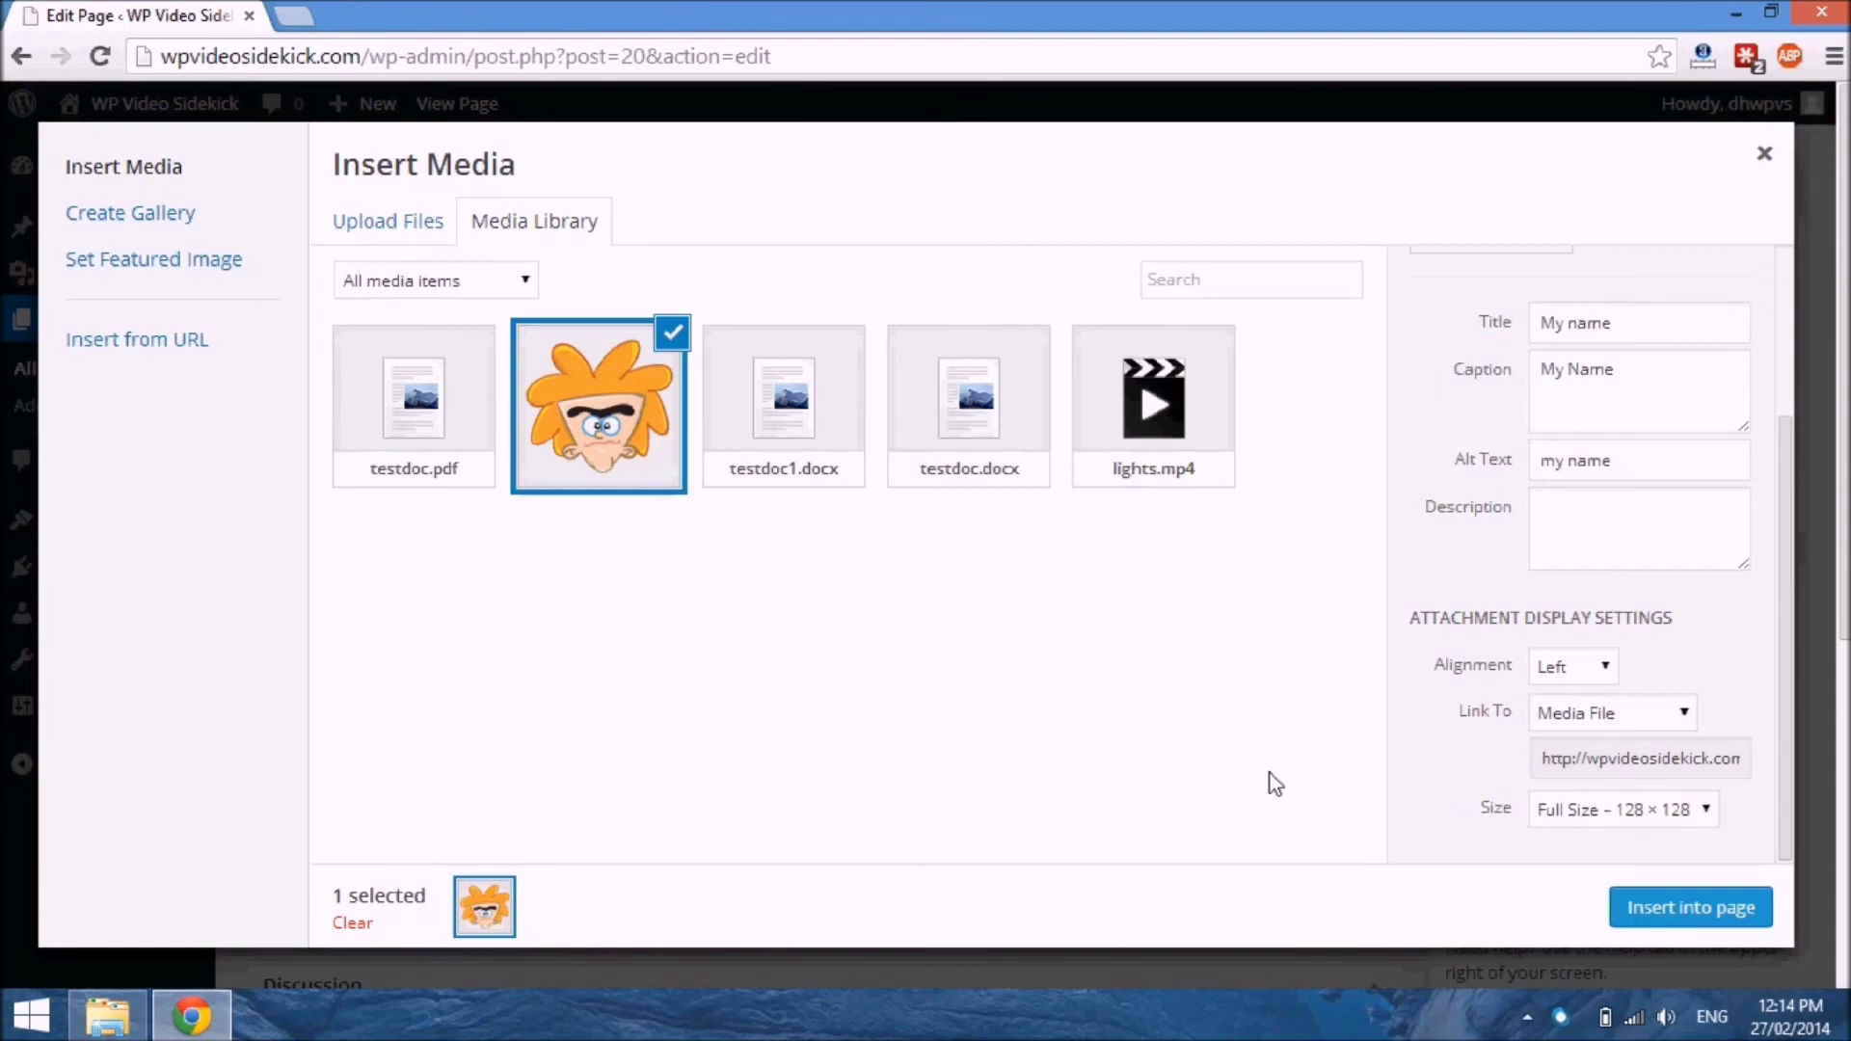
Insert the left-aligned about.png image into the About Me page
left_click(1685, 910)
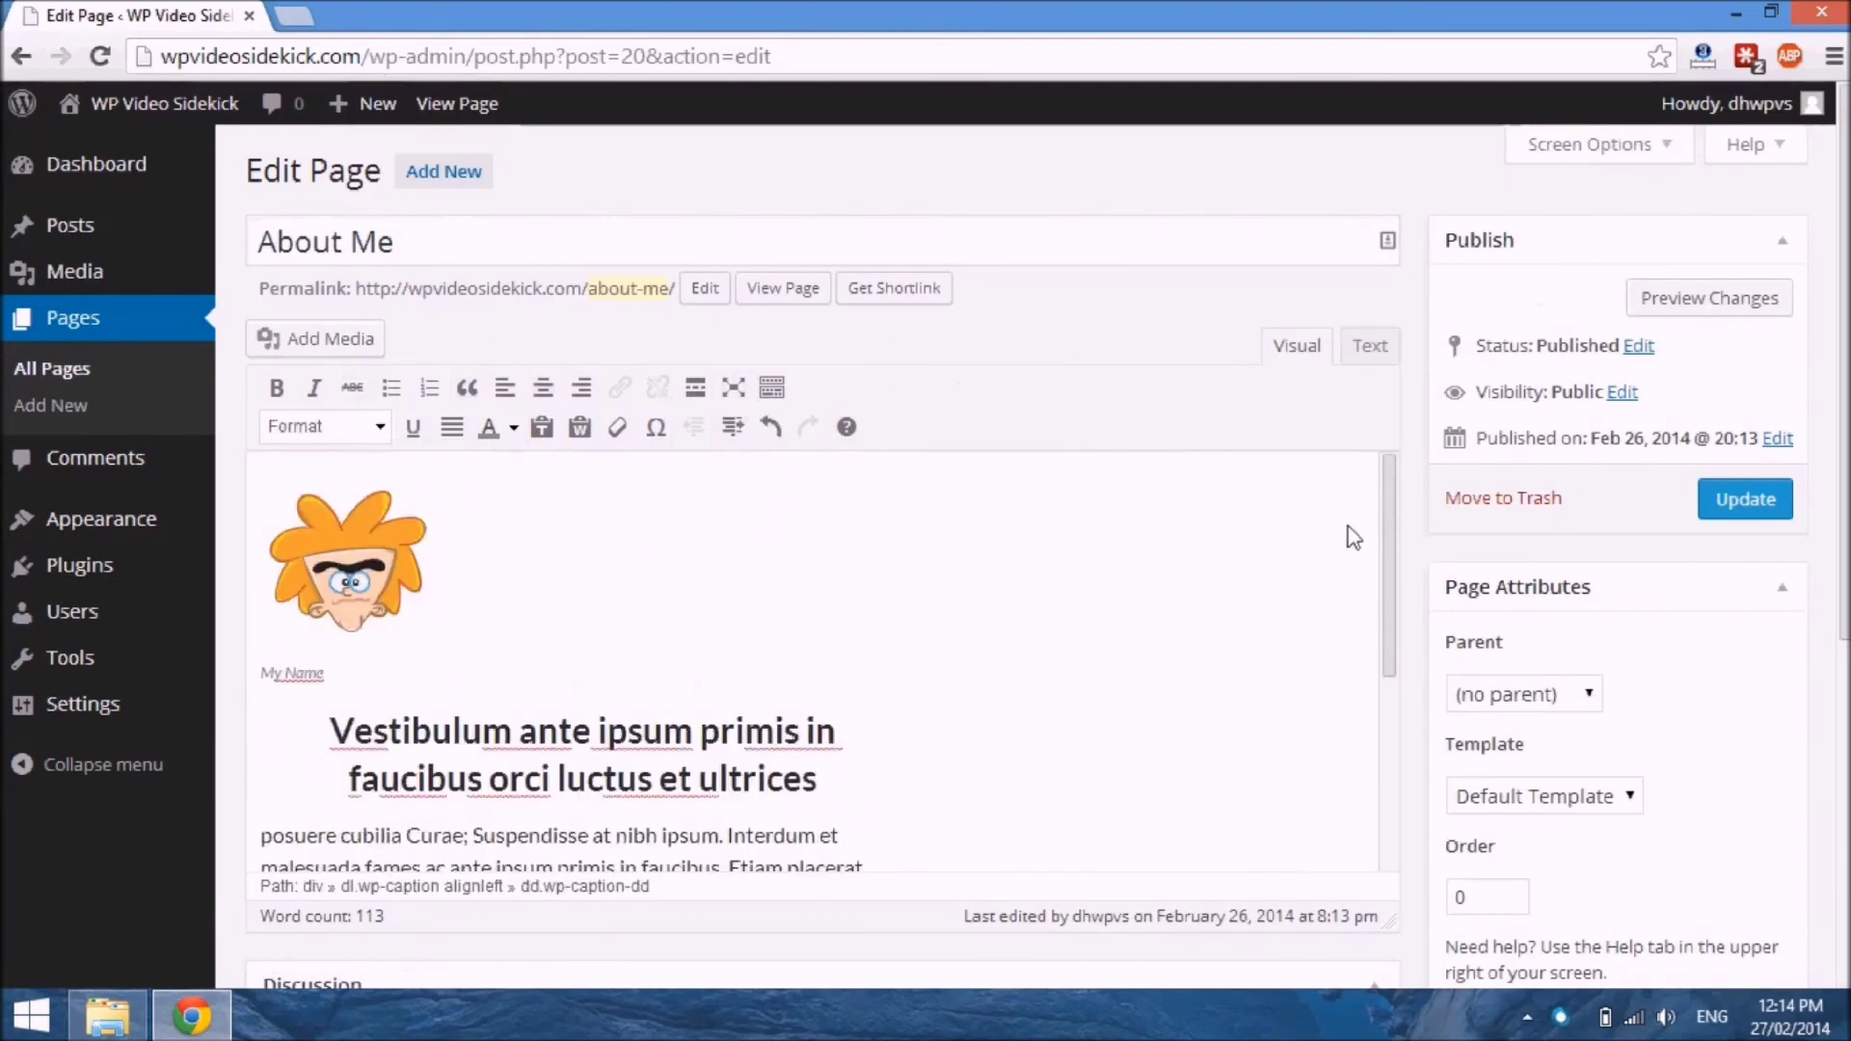
left_click_drag(1386, 540, 1398, 424)
Open the inserted image's settings for editing and change its alignment to Right
left_click(357, 575)
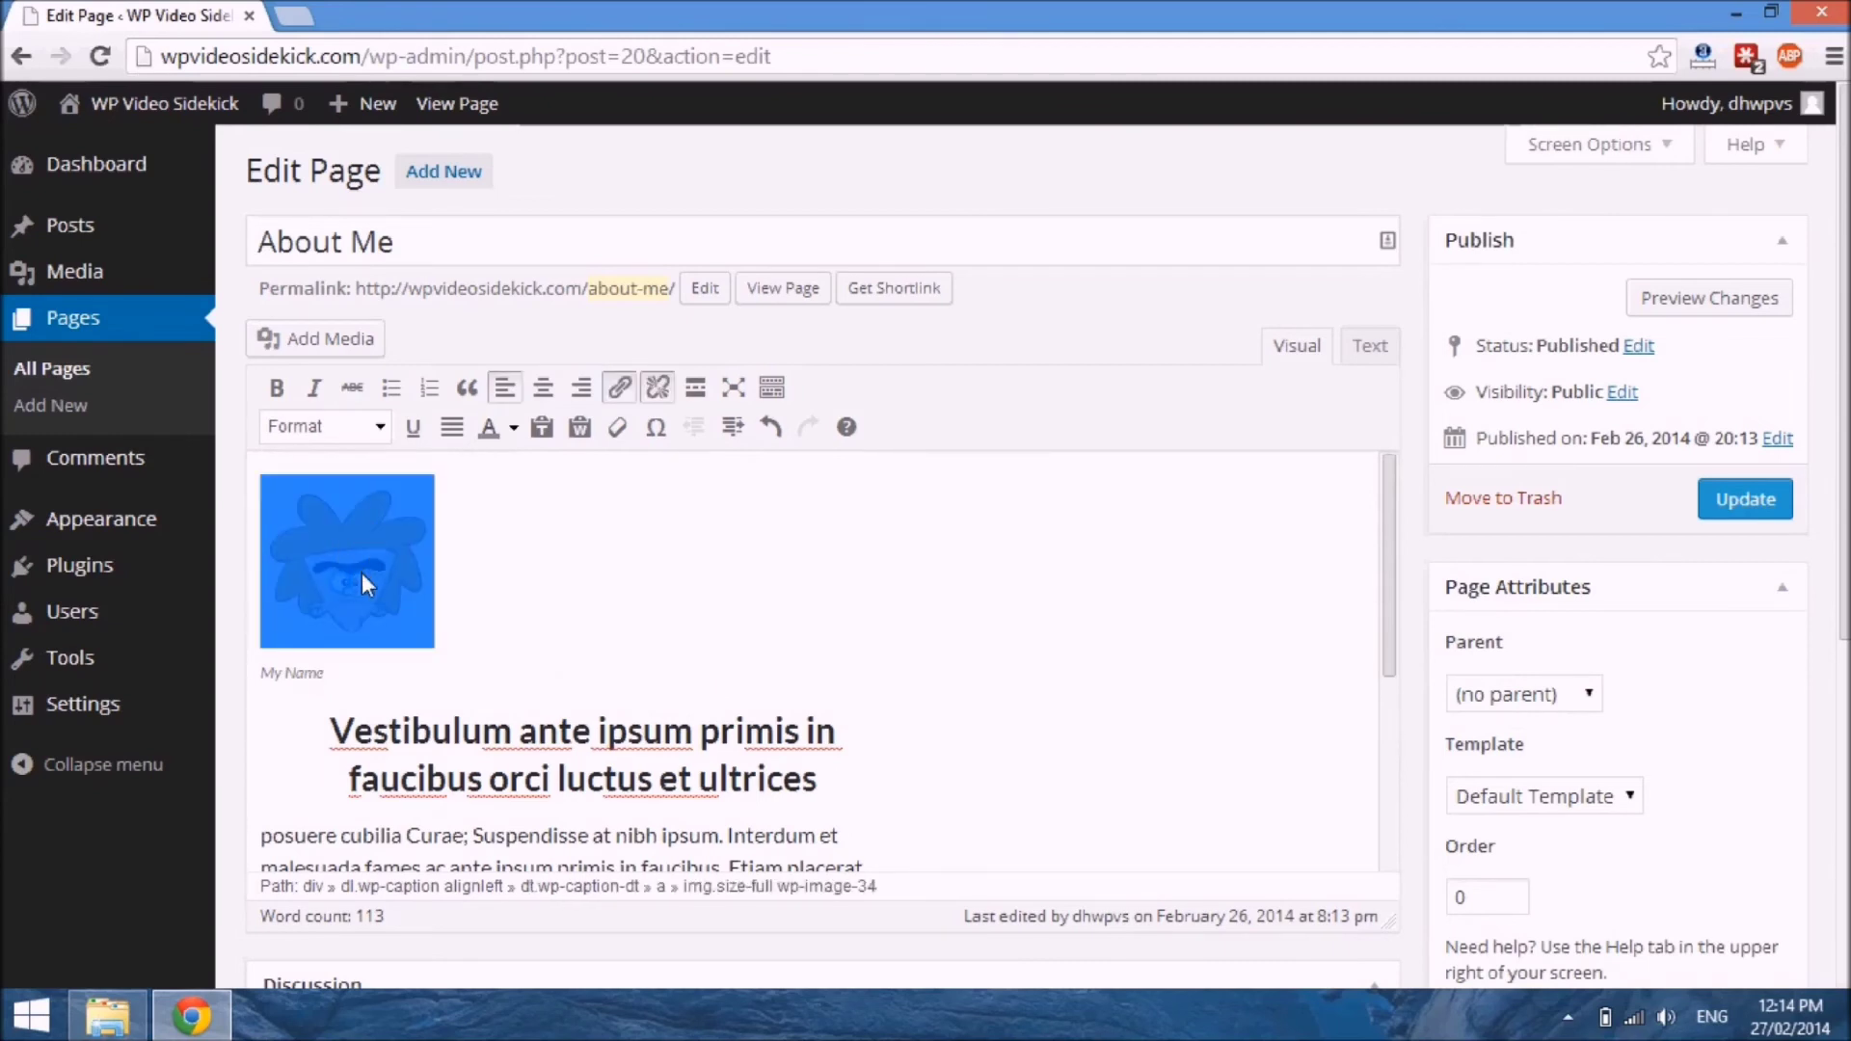
left_click(362, 573)
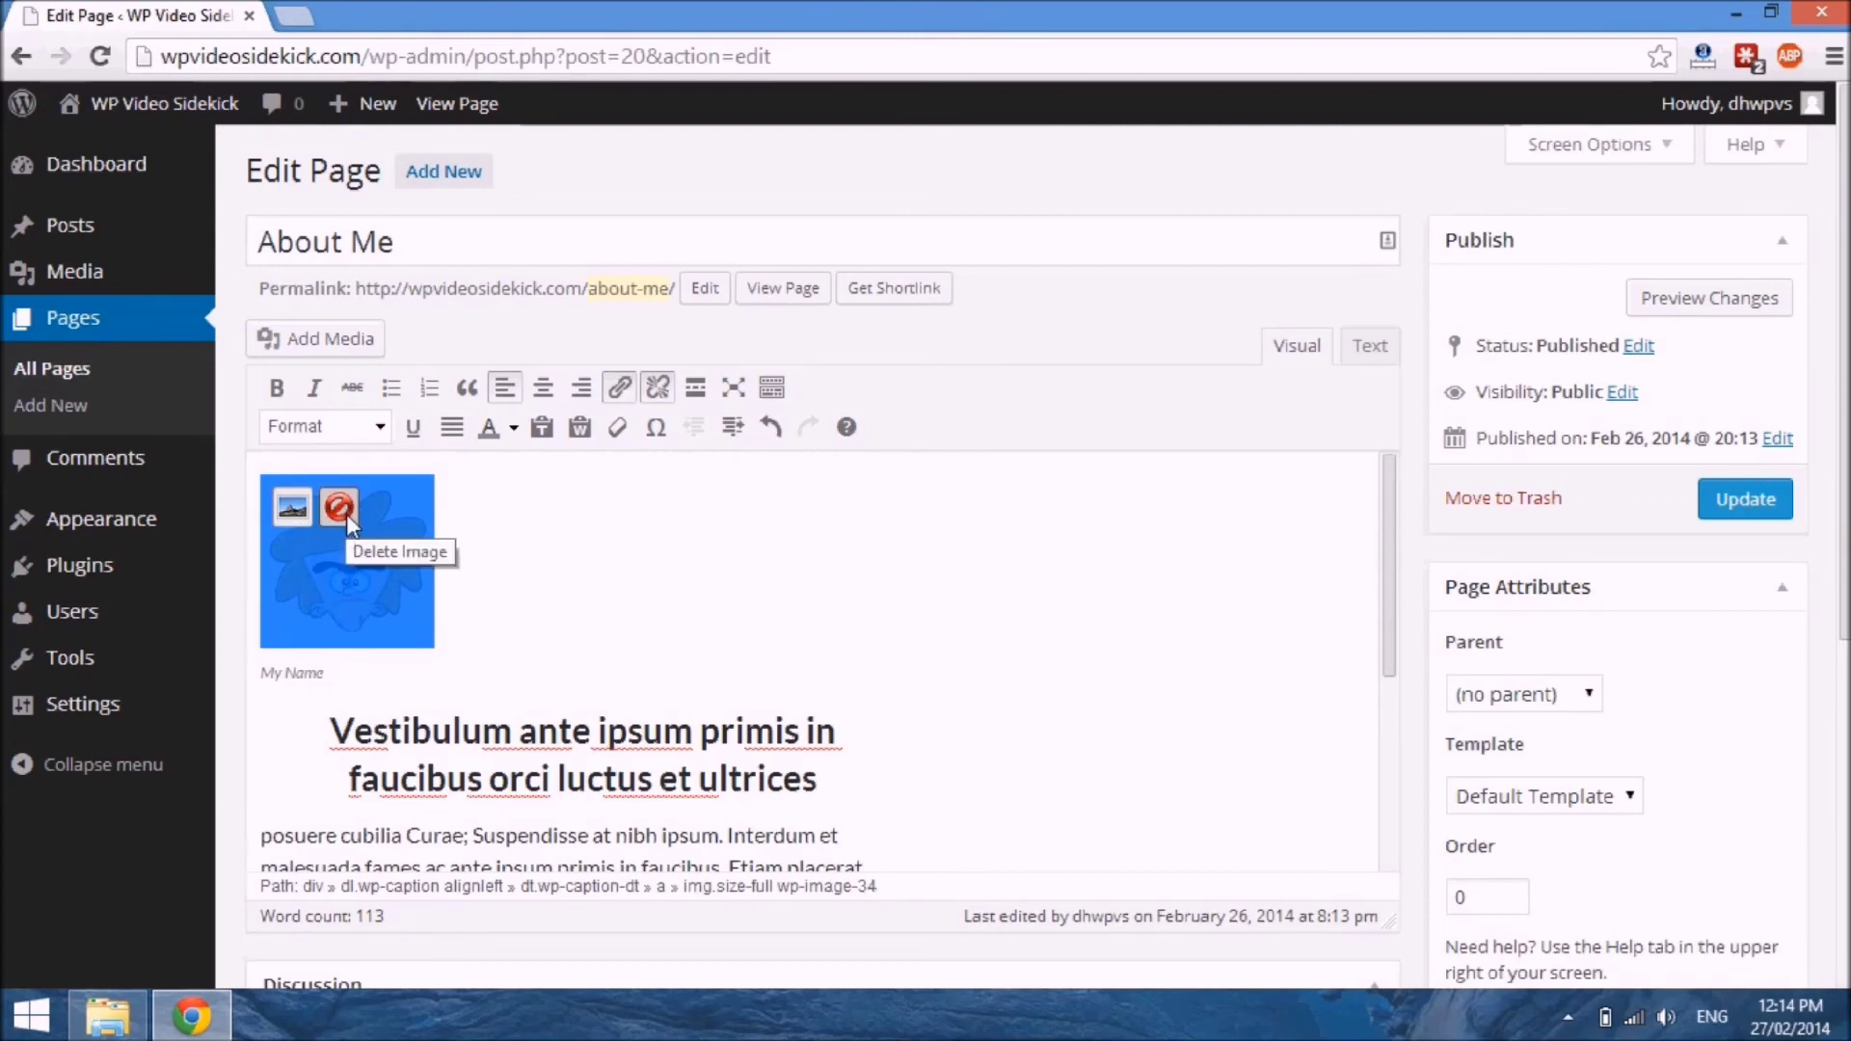
left_click(293, 519)
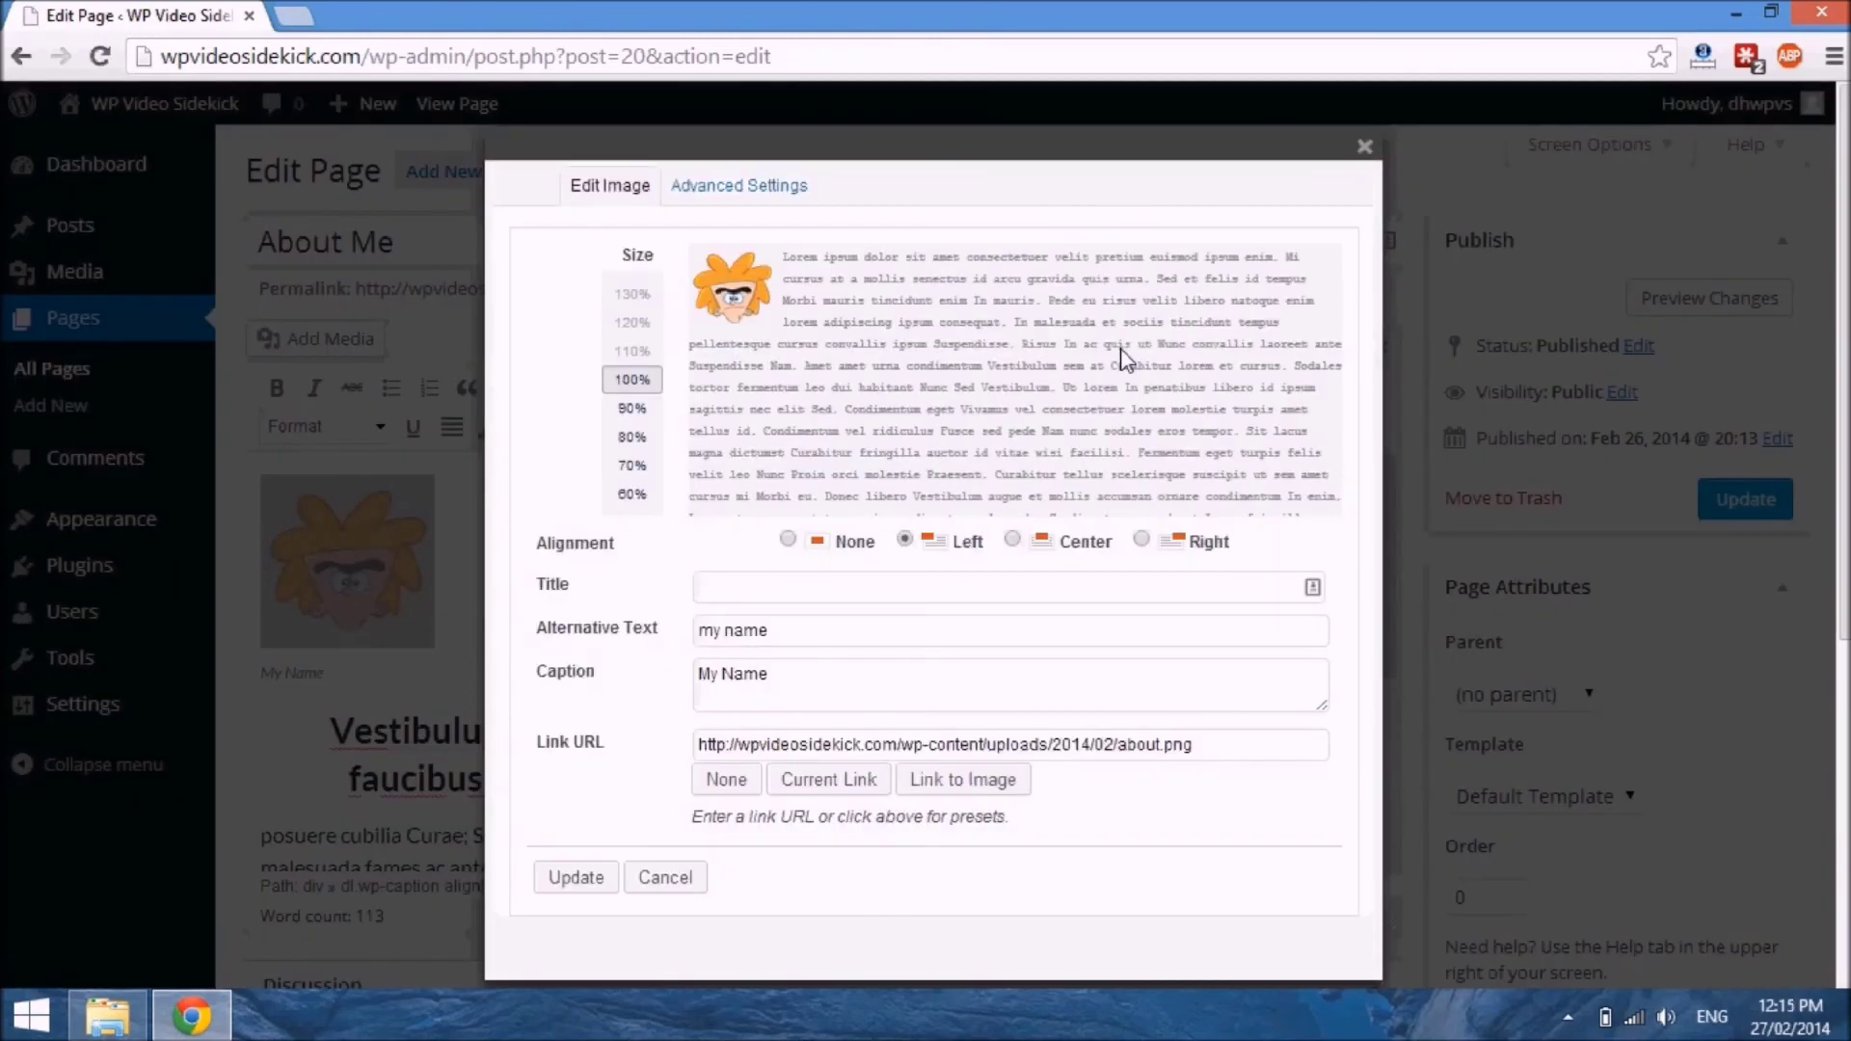
left_click(1141, 545)
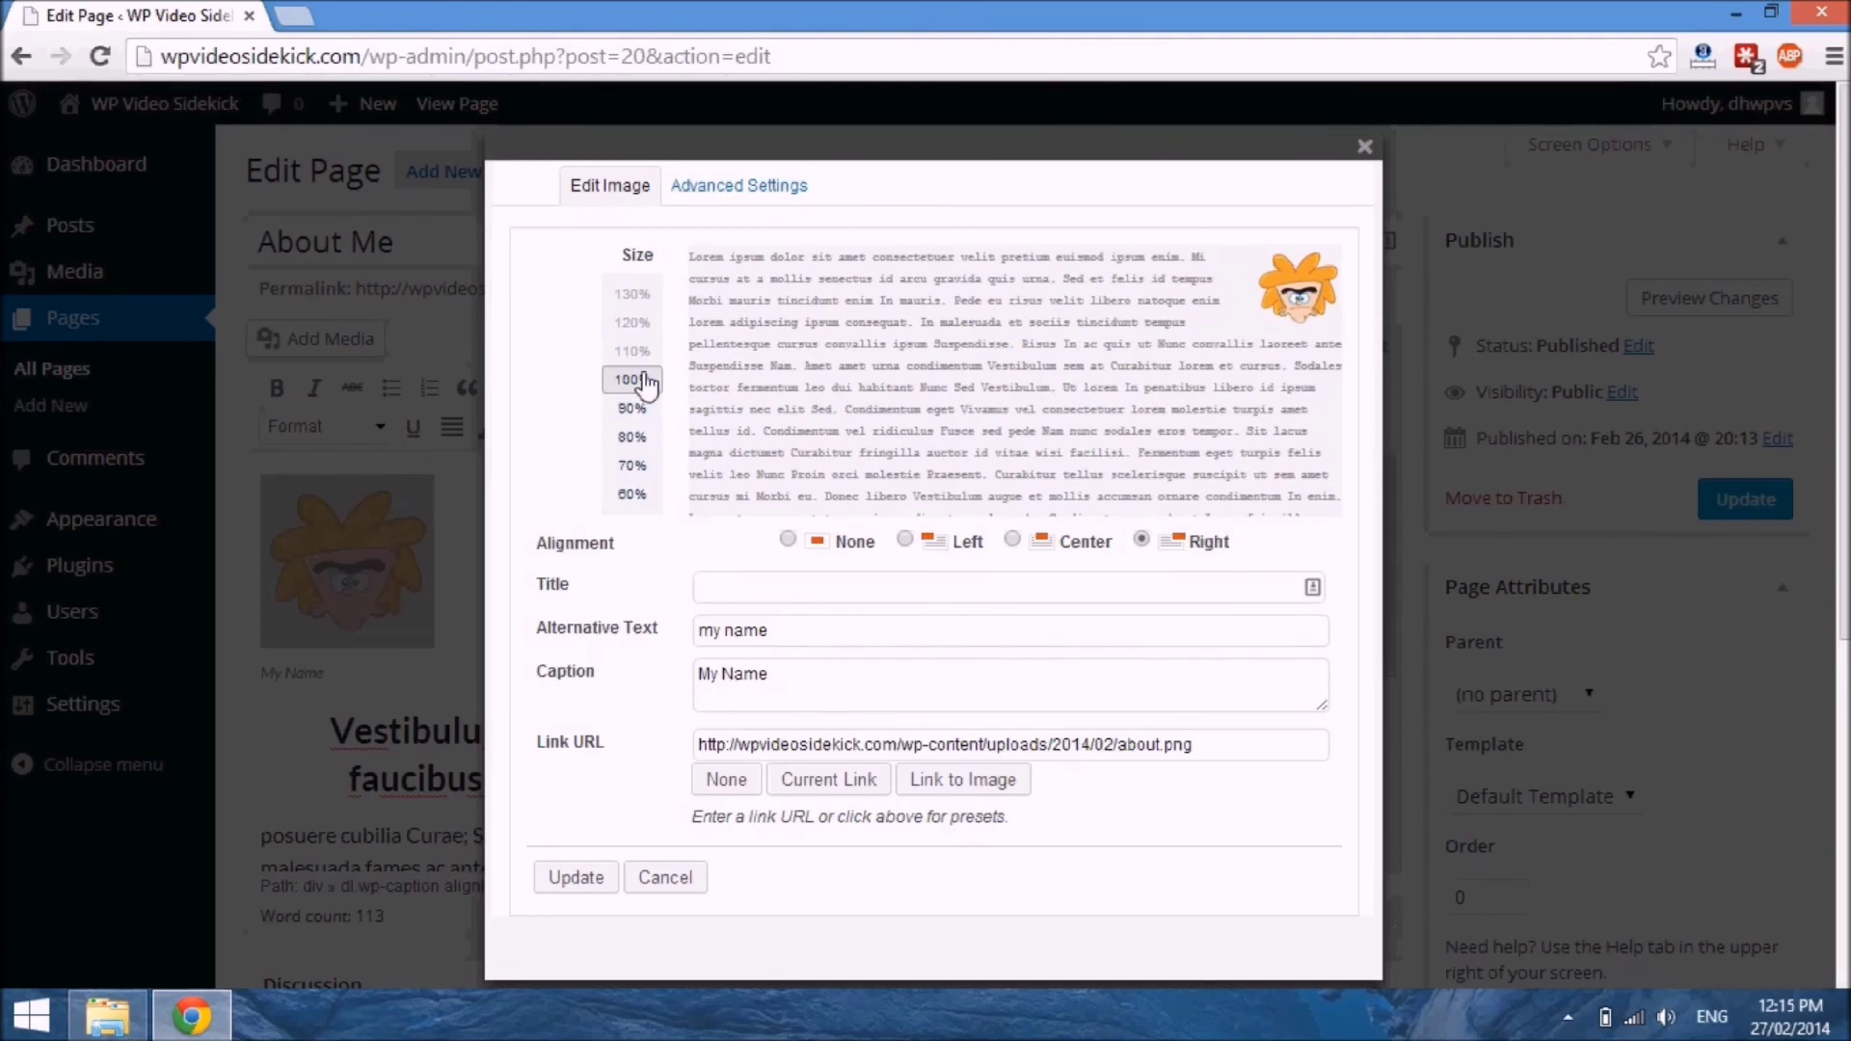
Preview the image at 90%, 80%, 70% and 60% size, and set it back to 100%
left_click(638, 409)
left_click(638, 438)
left_click(638, 466)
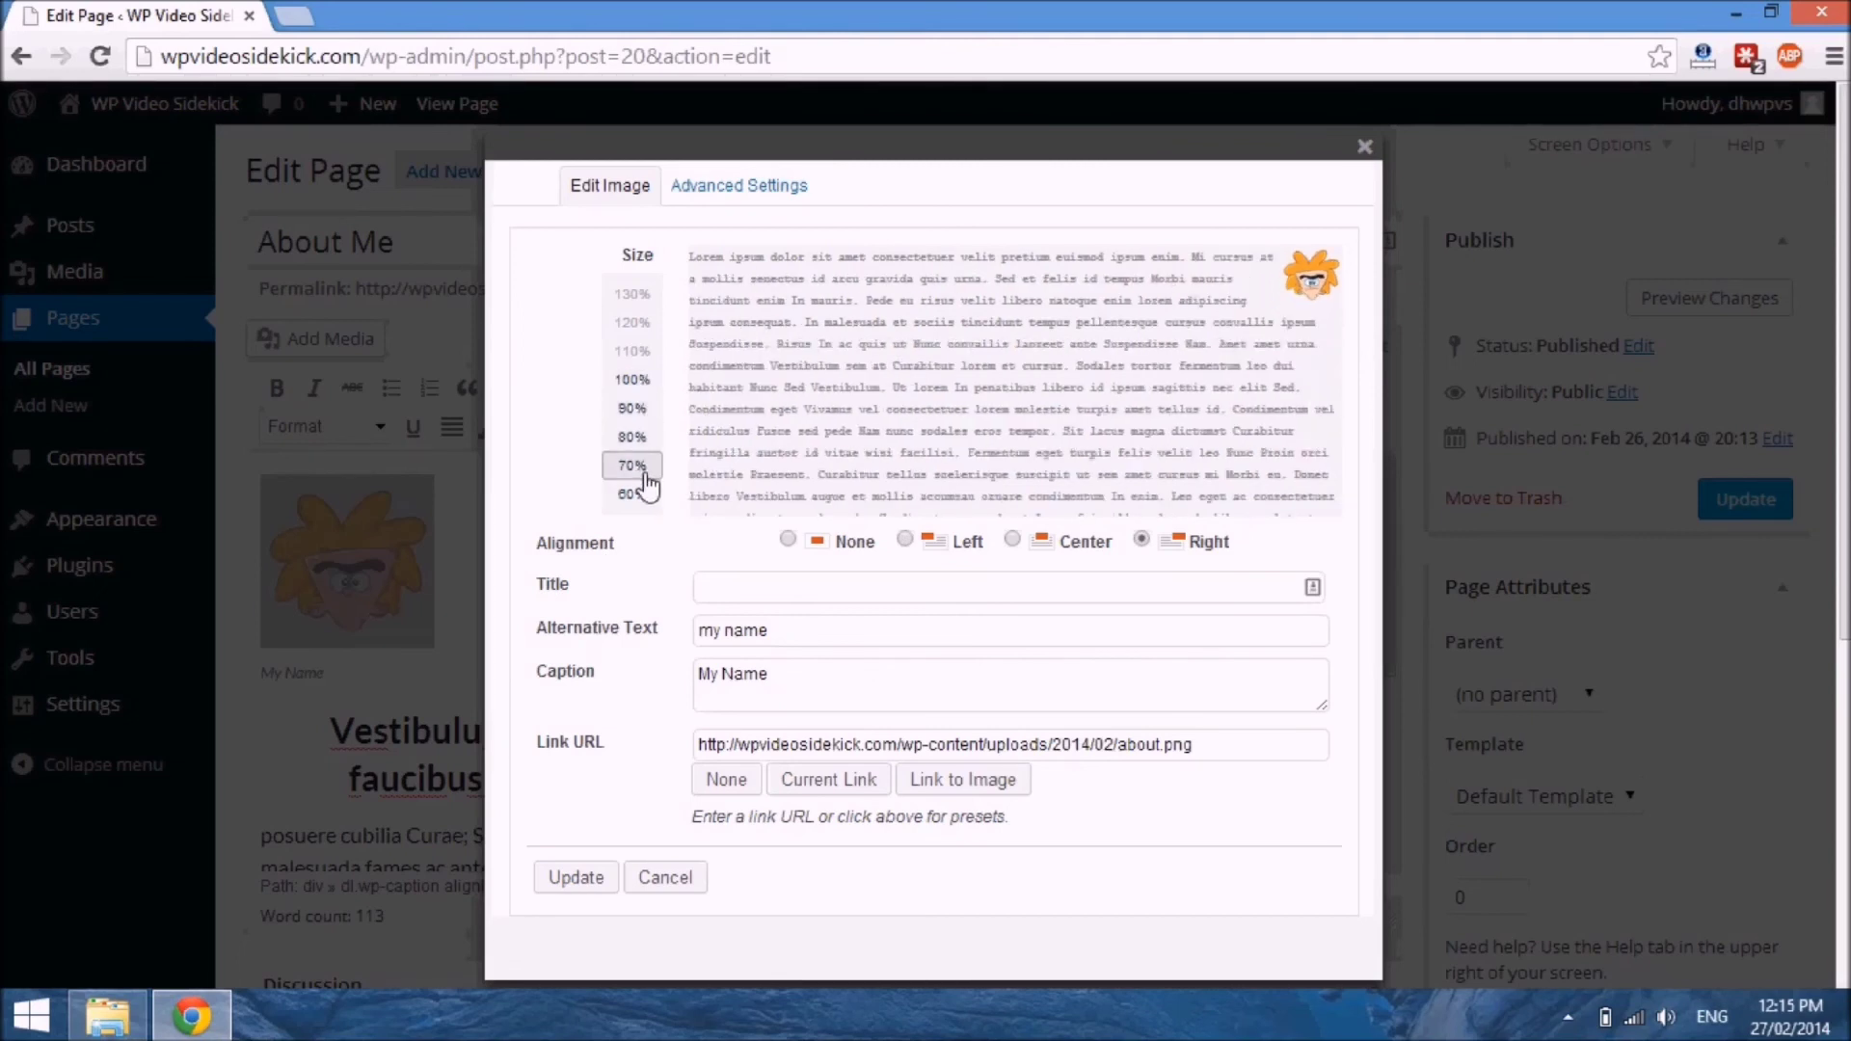
left_click(638, 495)
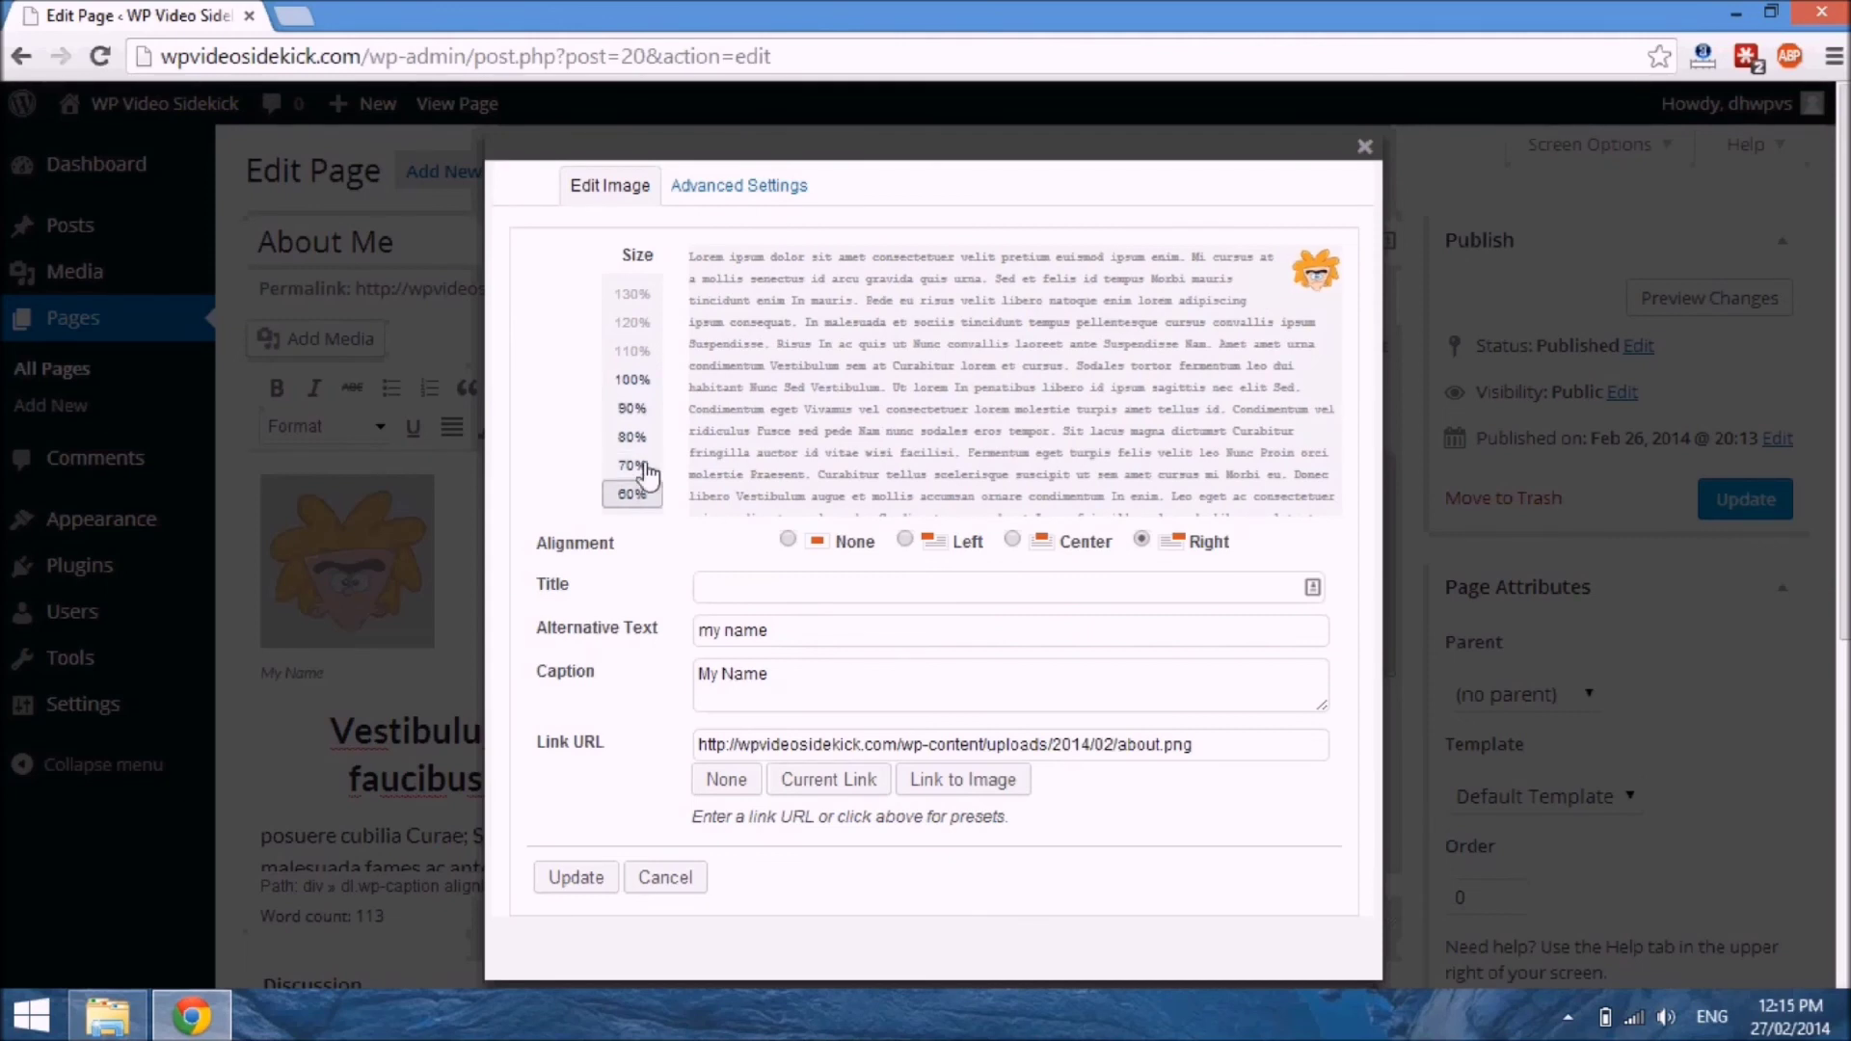
left_click(641, 381)
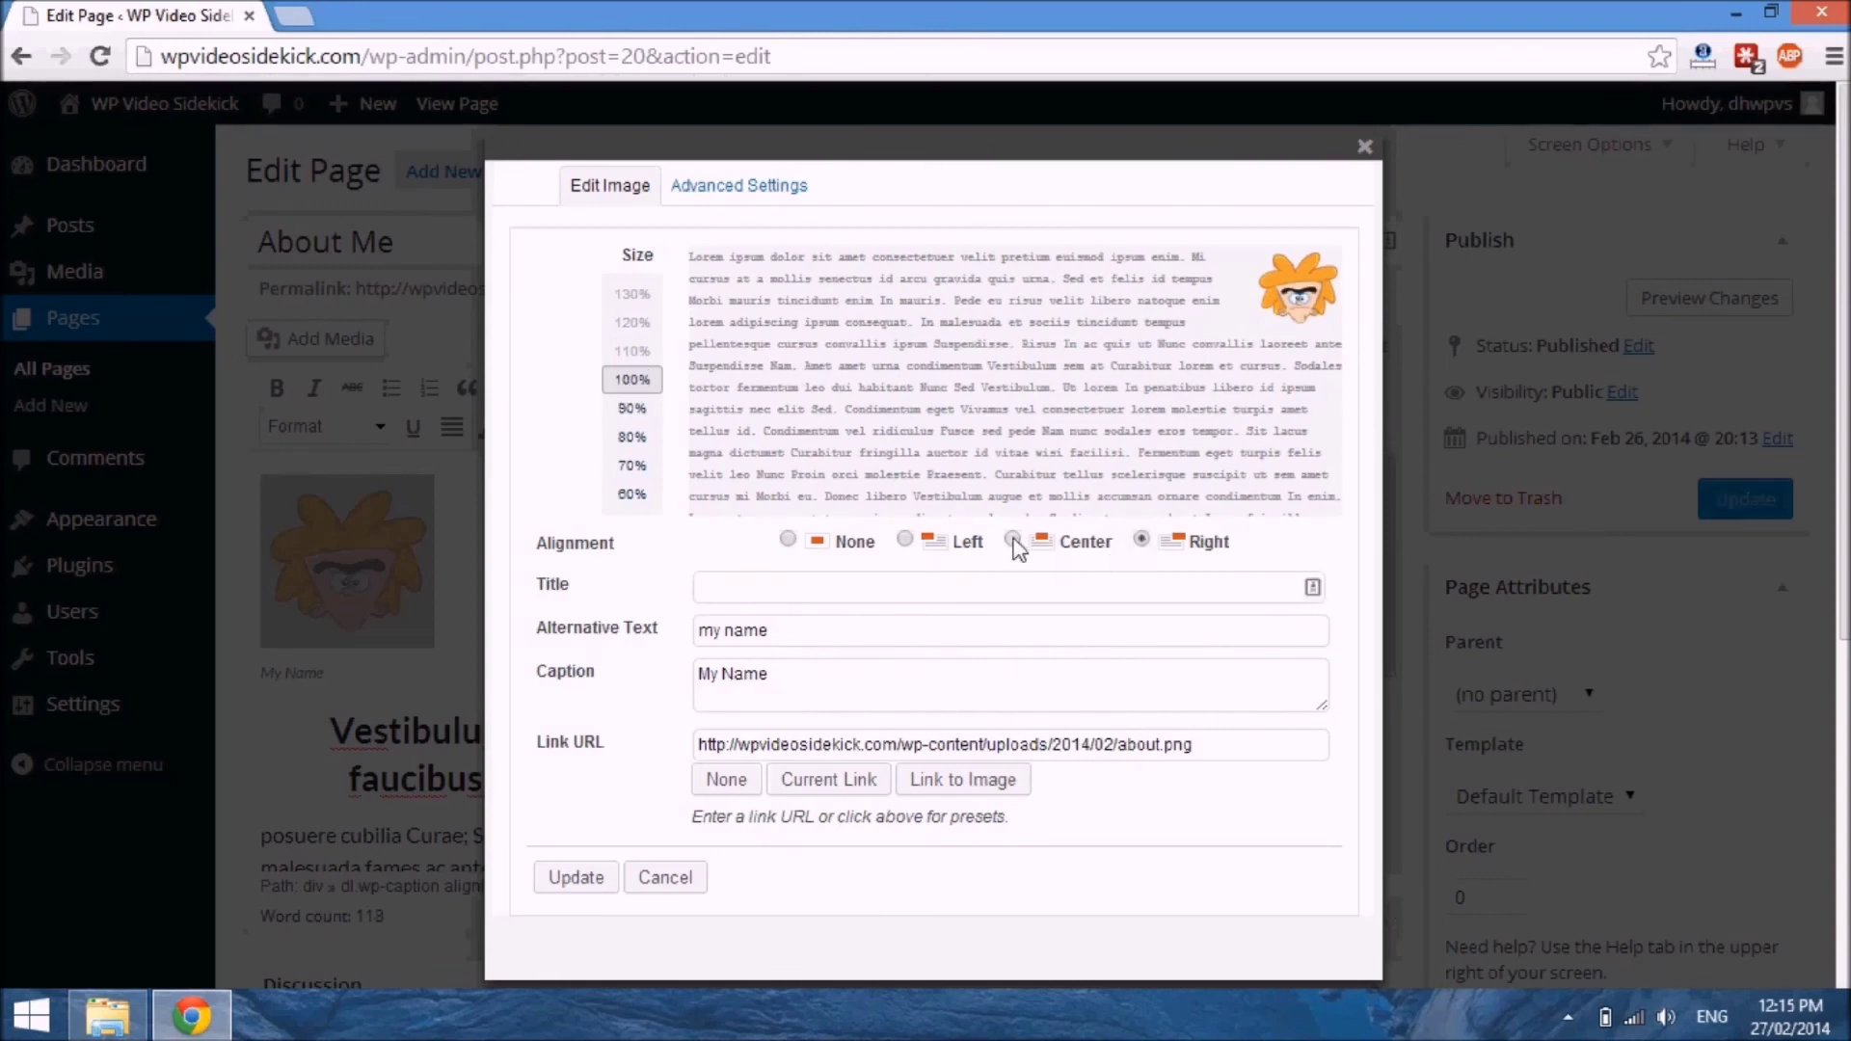
Try the Center and Left alignments, settle on Right, and apply the image changes
left_click(1012, 540)
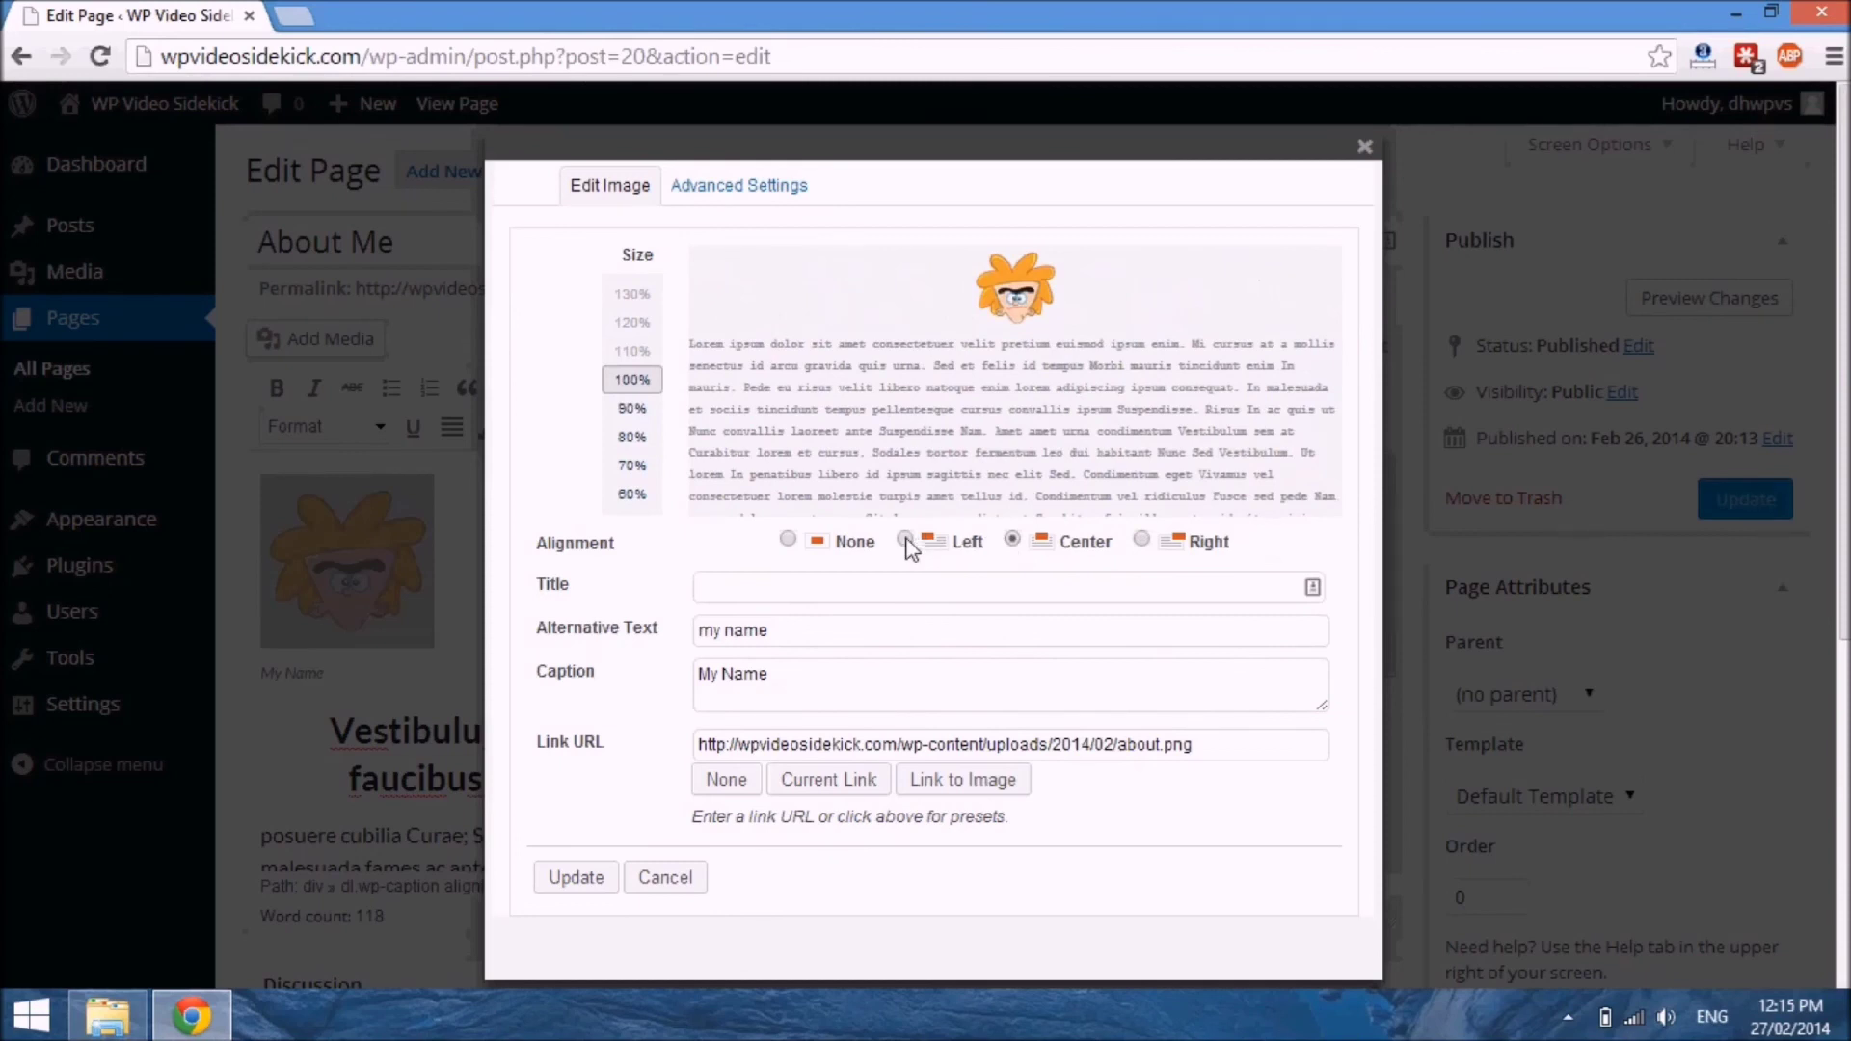
left_click(906, 542)
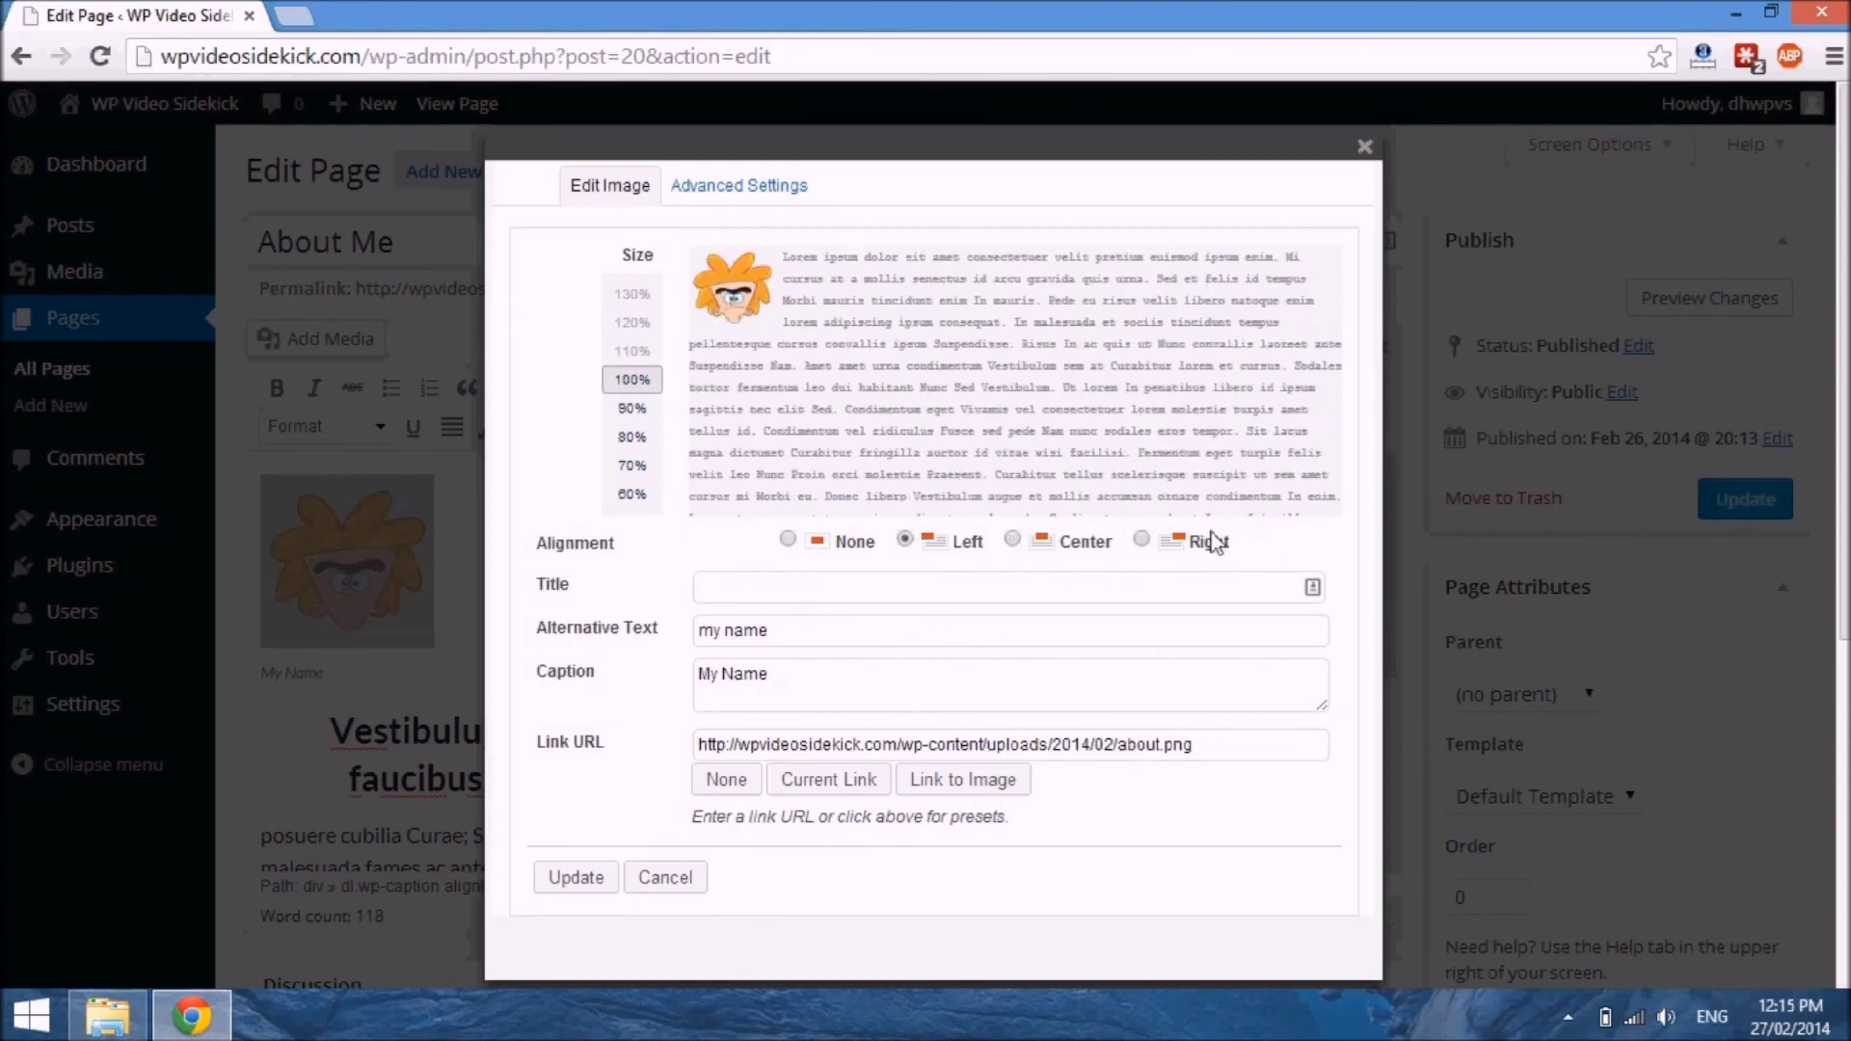
left_click(1142, 541)
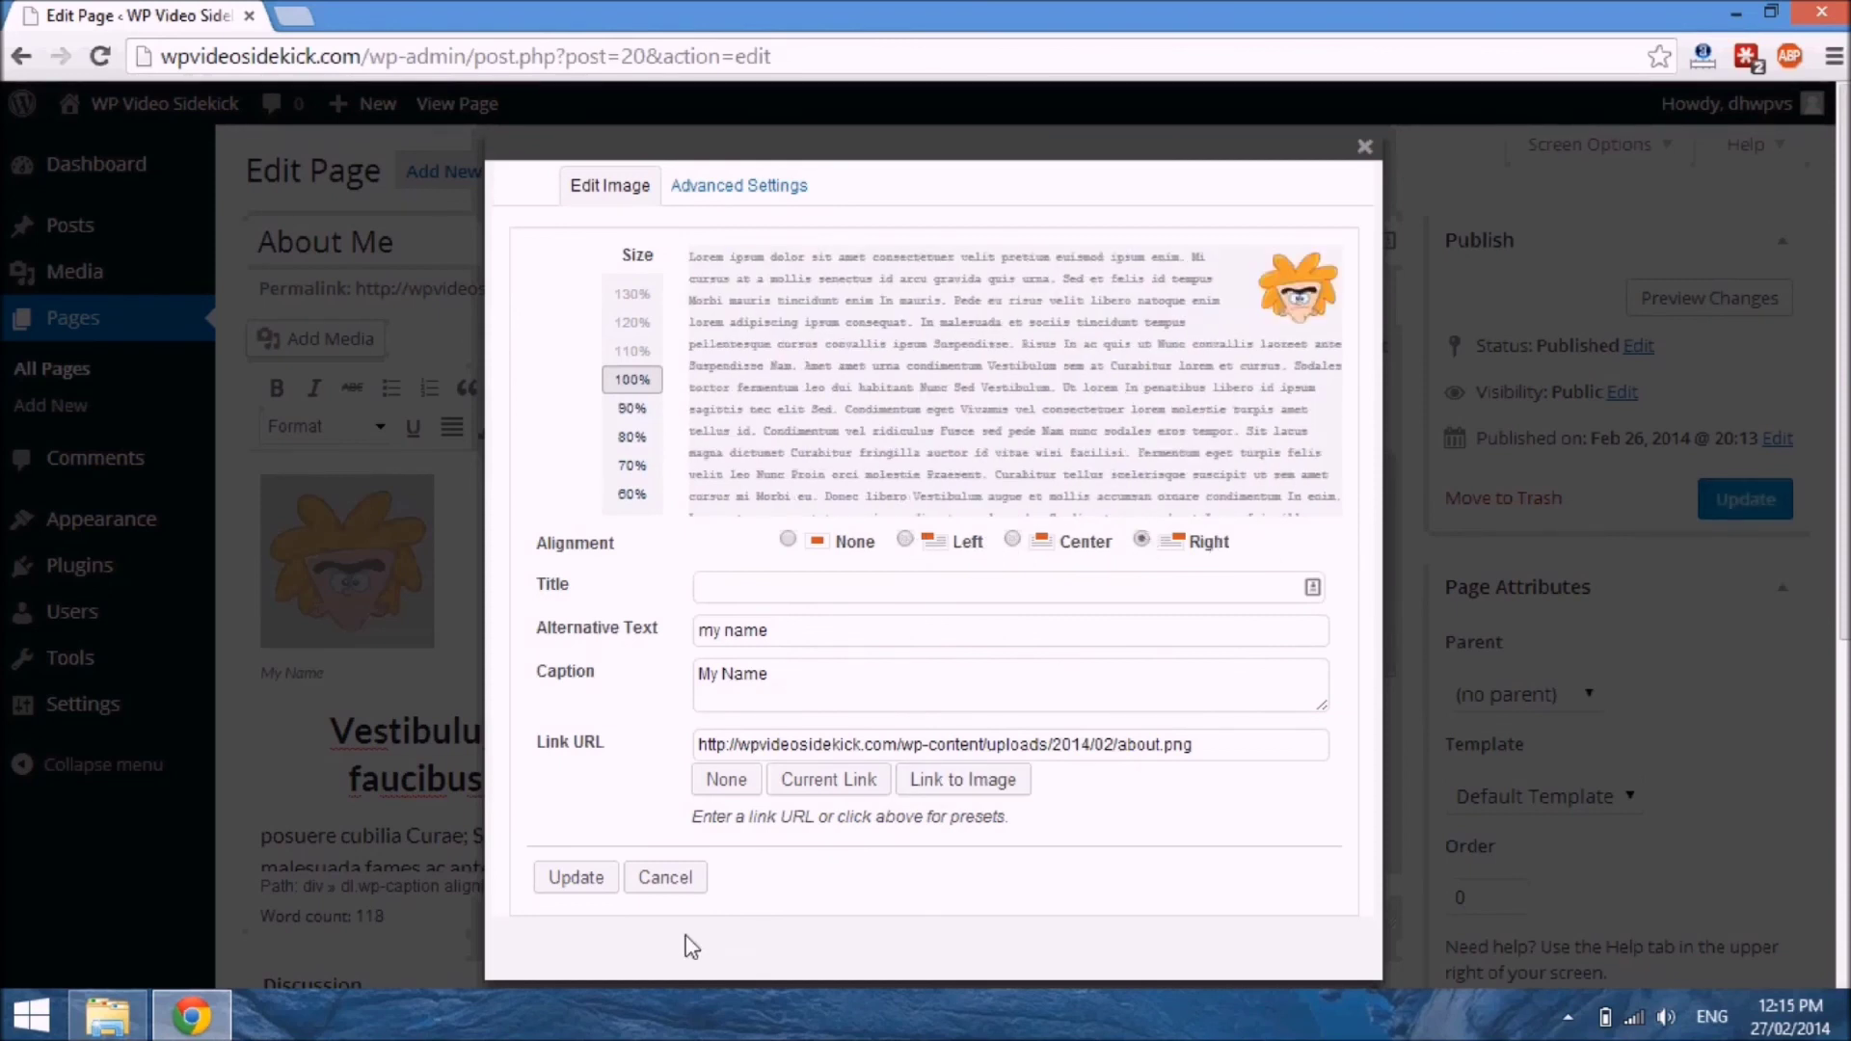
left_click(577, 878)
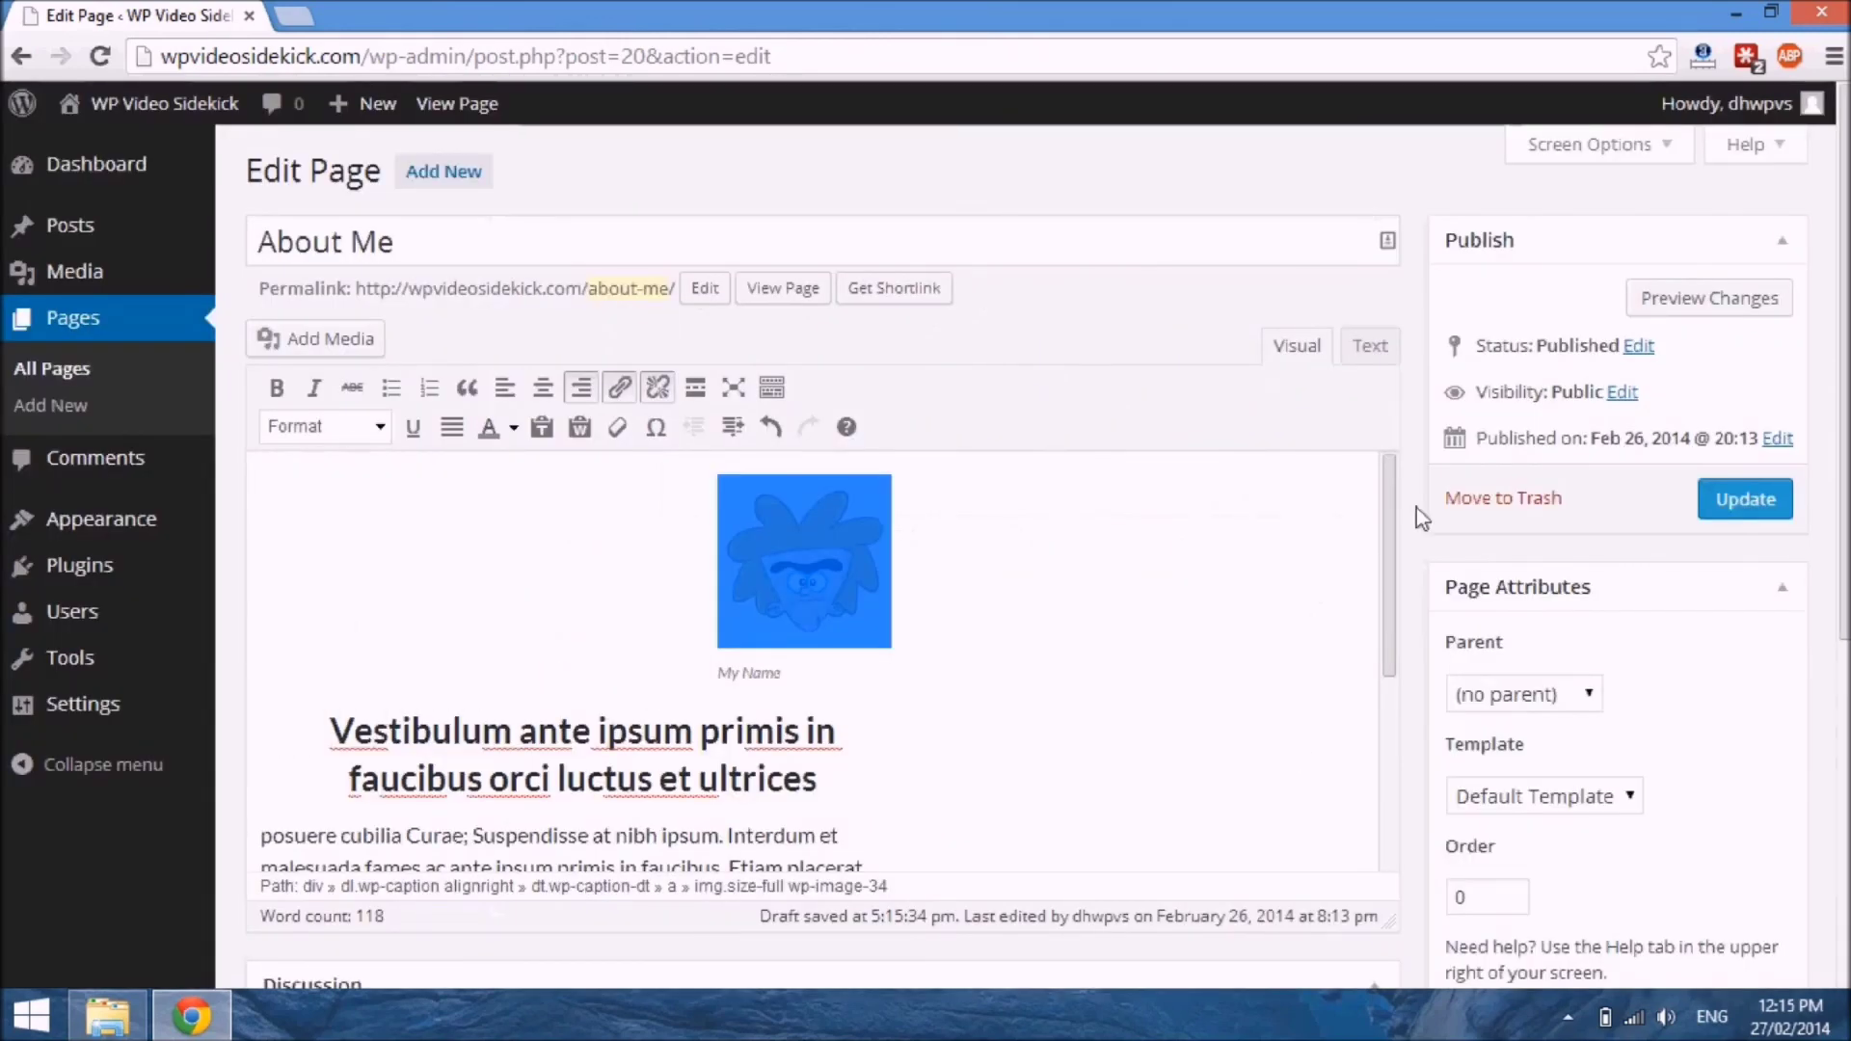
Delete the right-aligned image above the heading from the page
left_click_drag(1390, 501, 1392, 392)
left_click(808, 523)
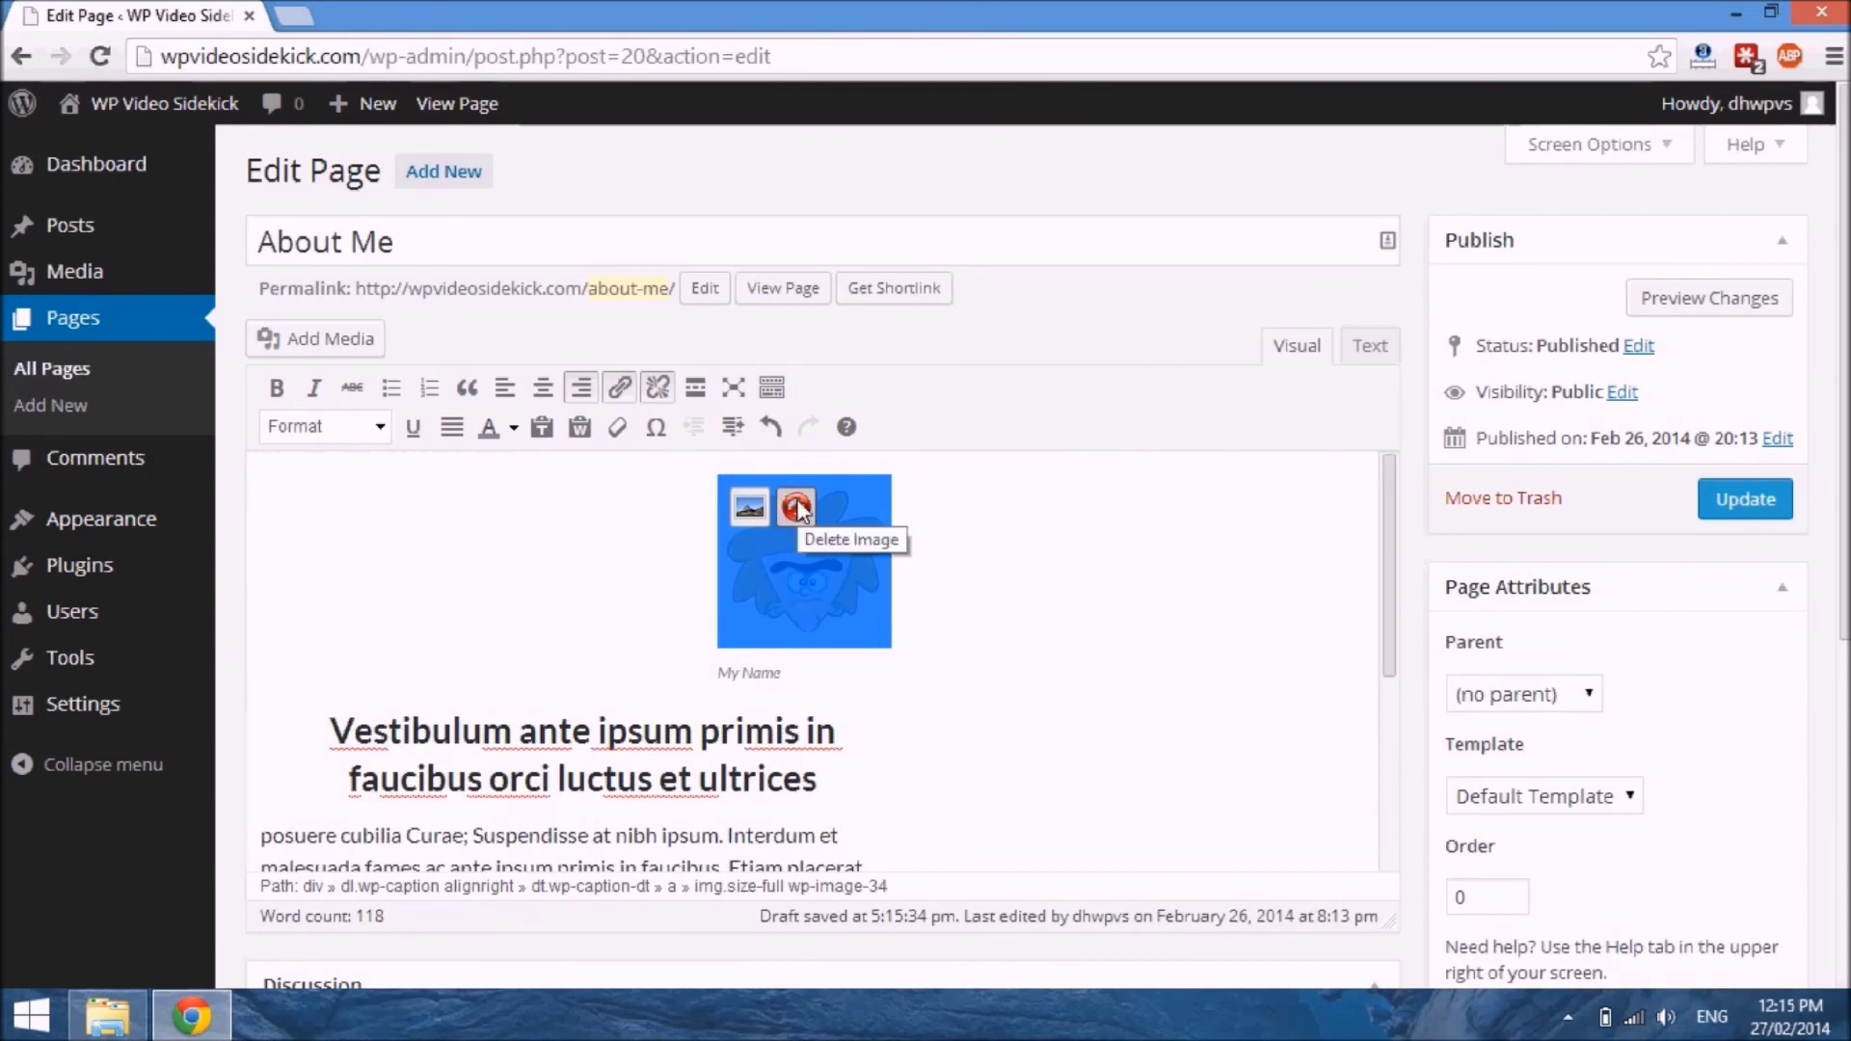
left_click(796, 501)
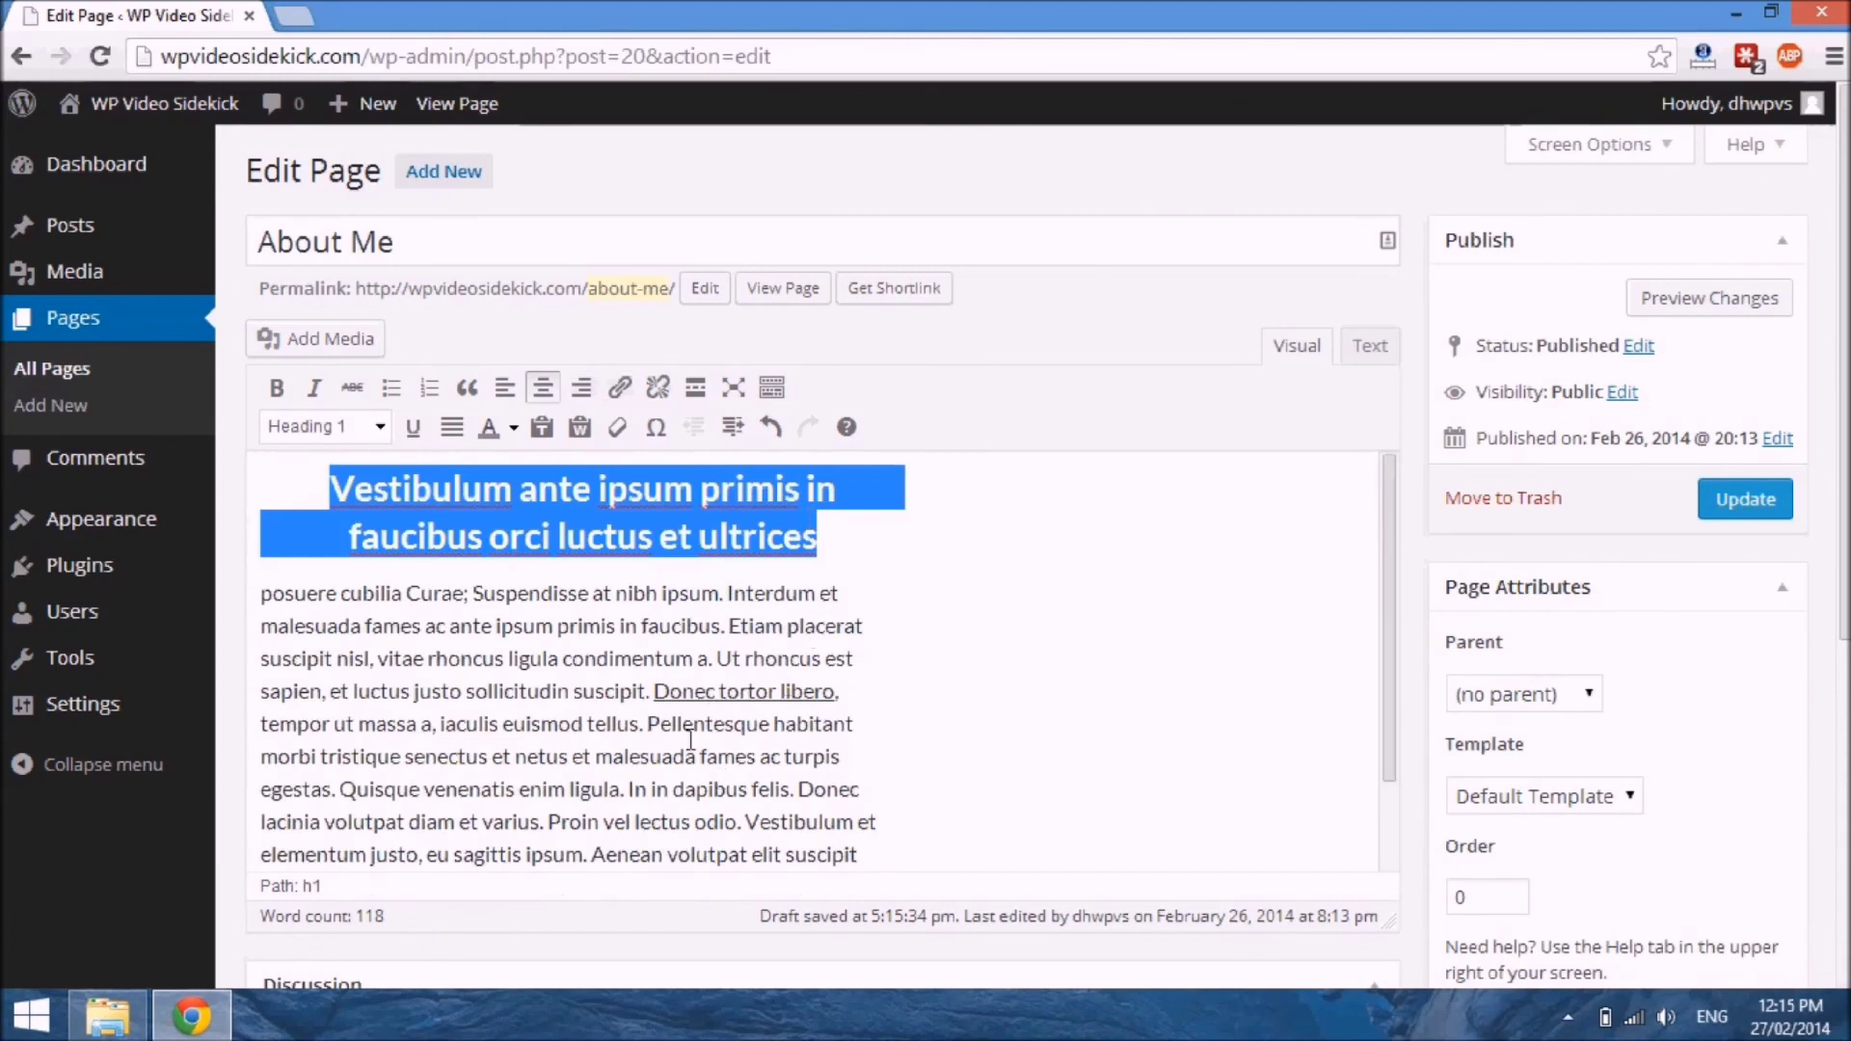
Insert the about.png image, left-aligned at full size, before "tempor ut massa" in the body paragraph
mouse_move(207, 706)
left_click(276, 710)
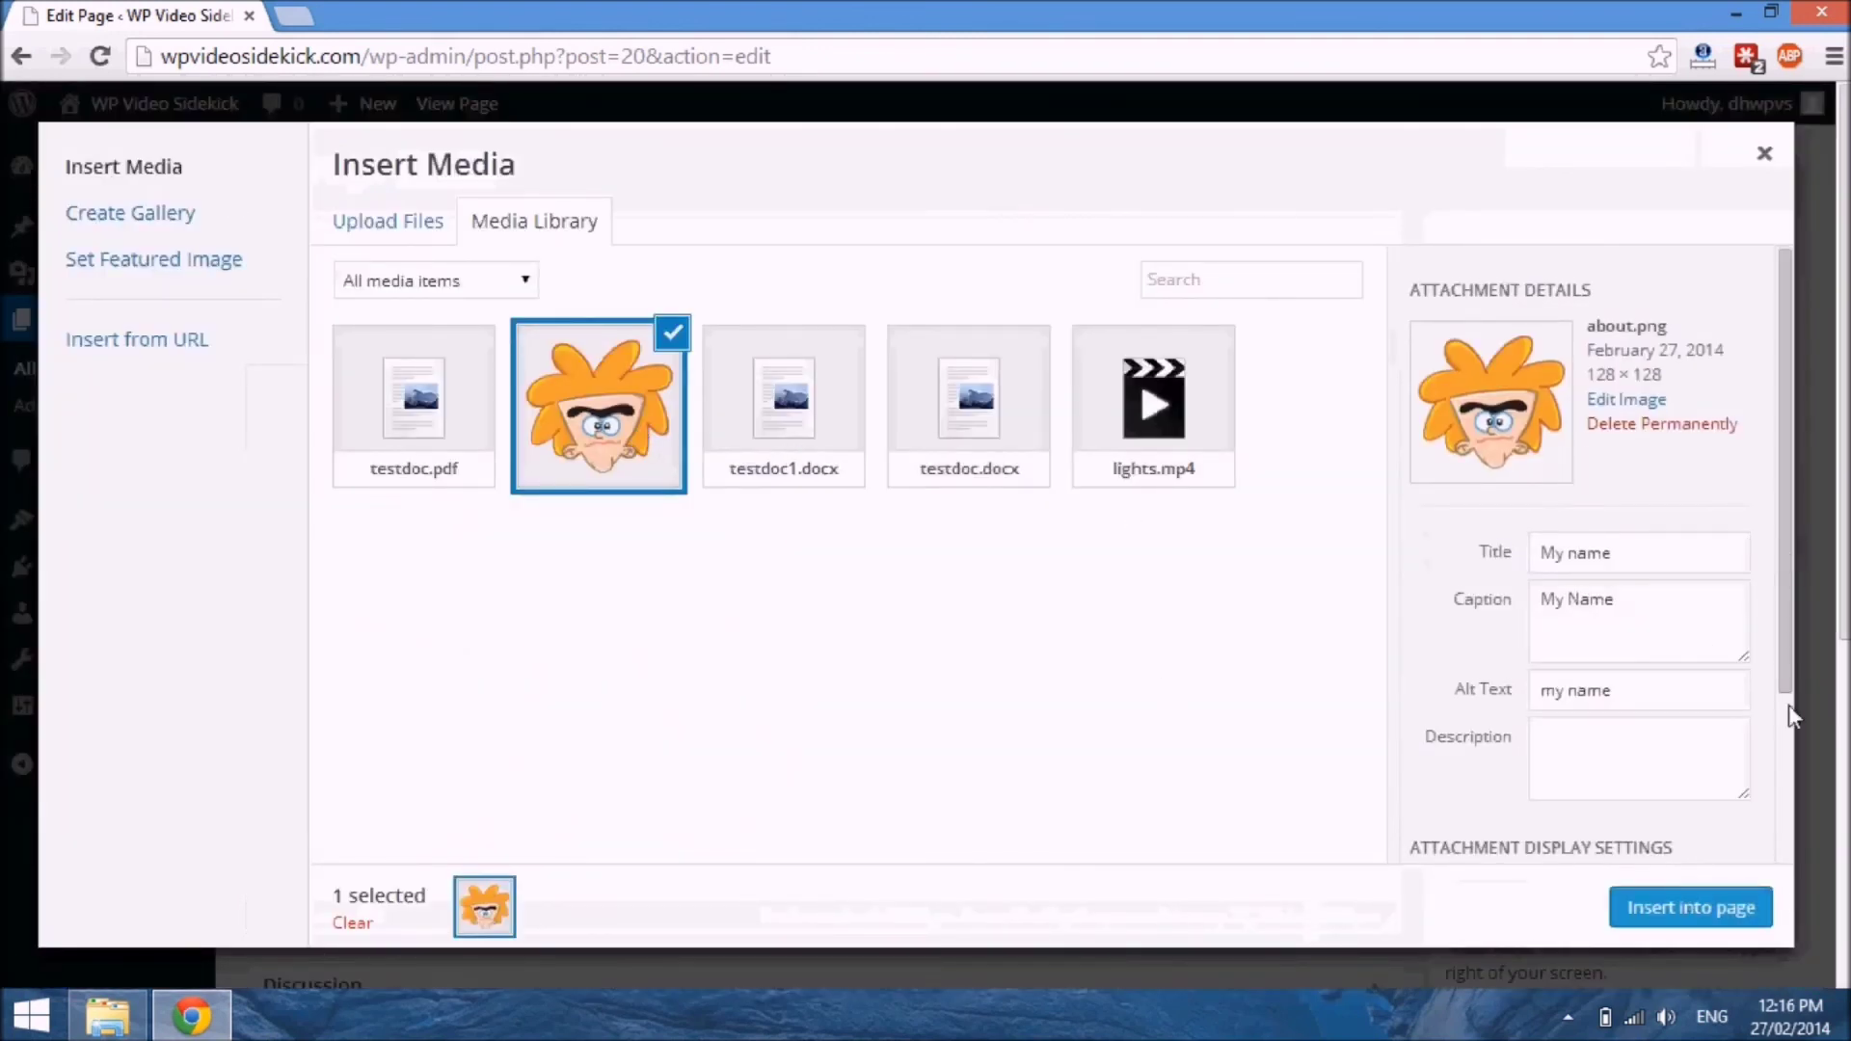
scroll(1789, 713, "down", 3)
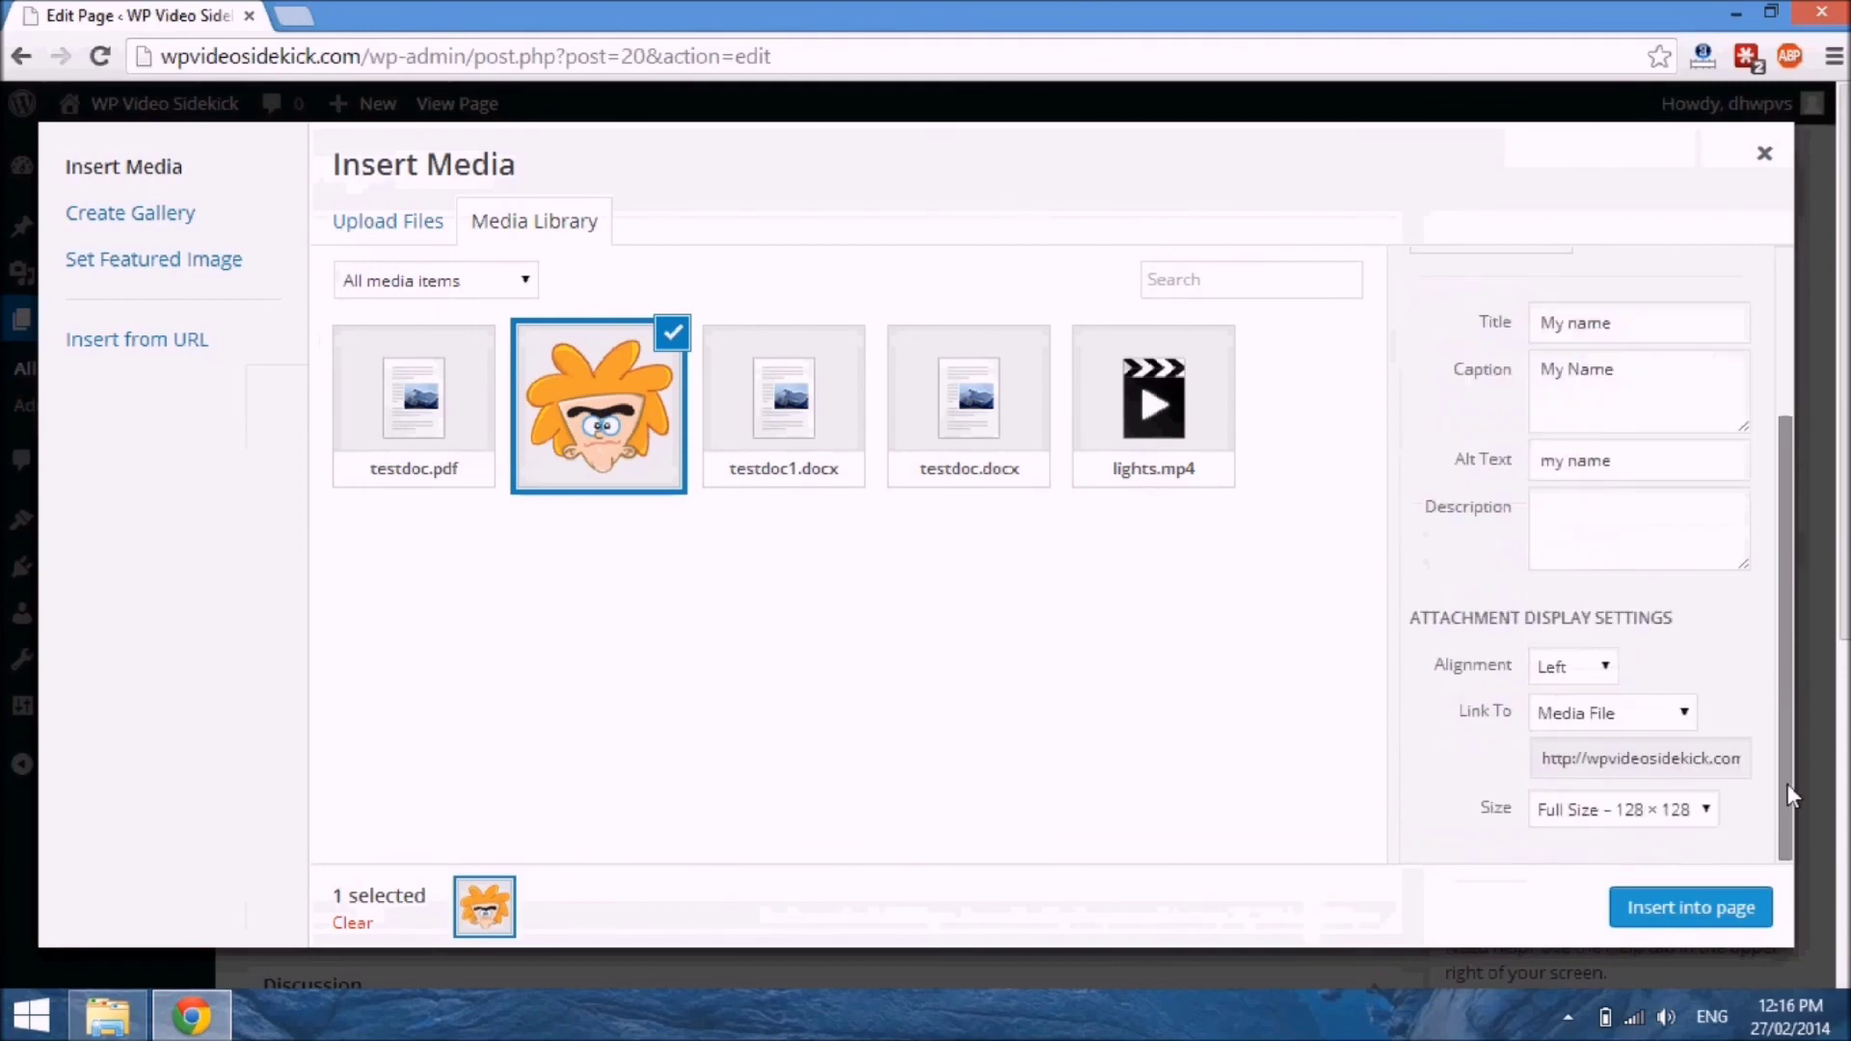
left_click(1692, 908)
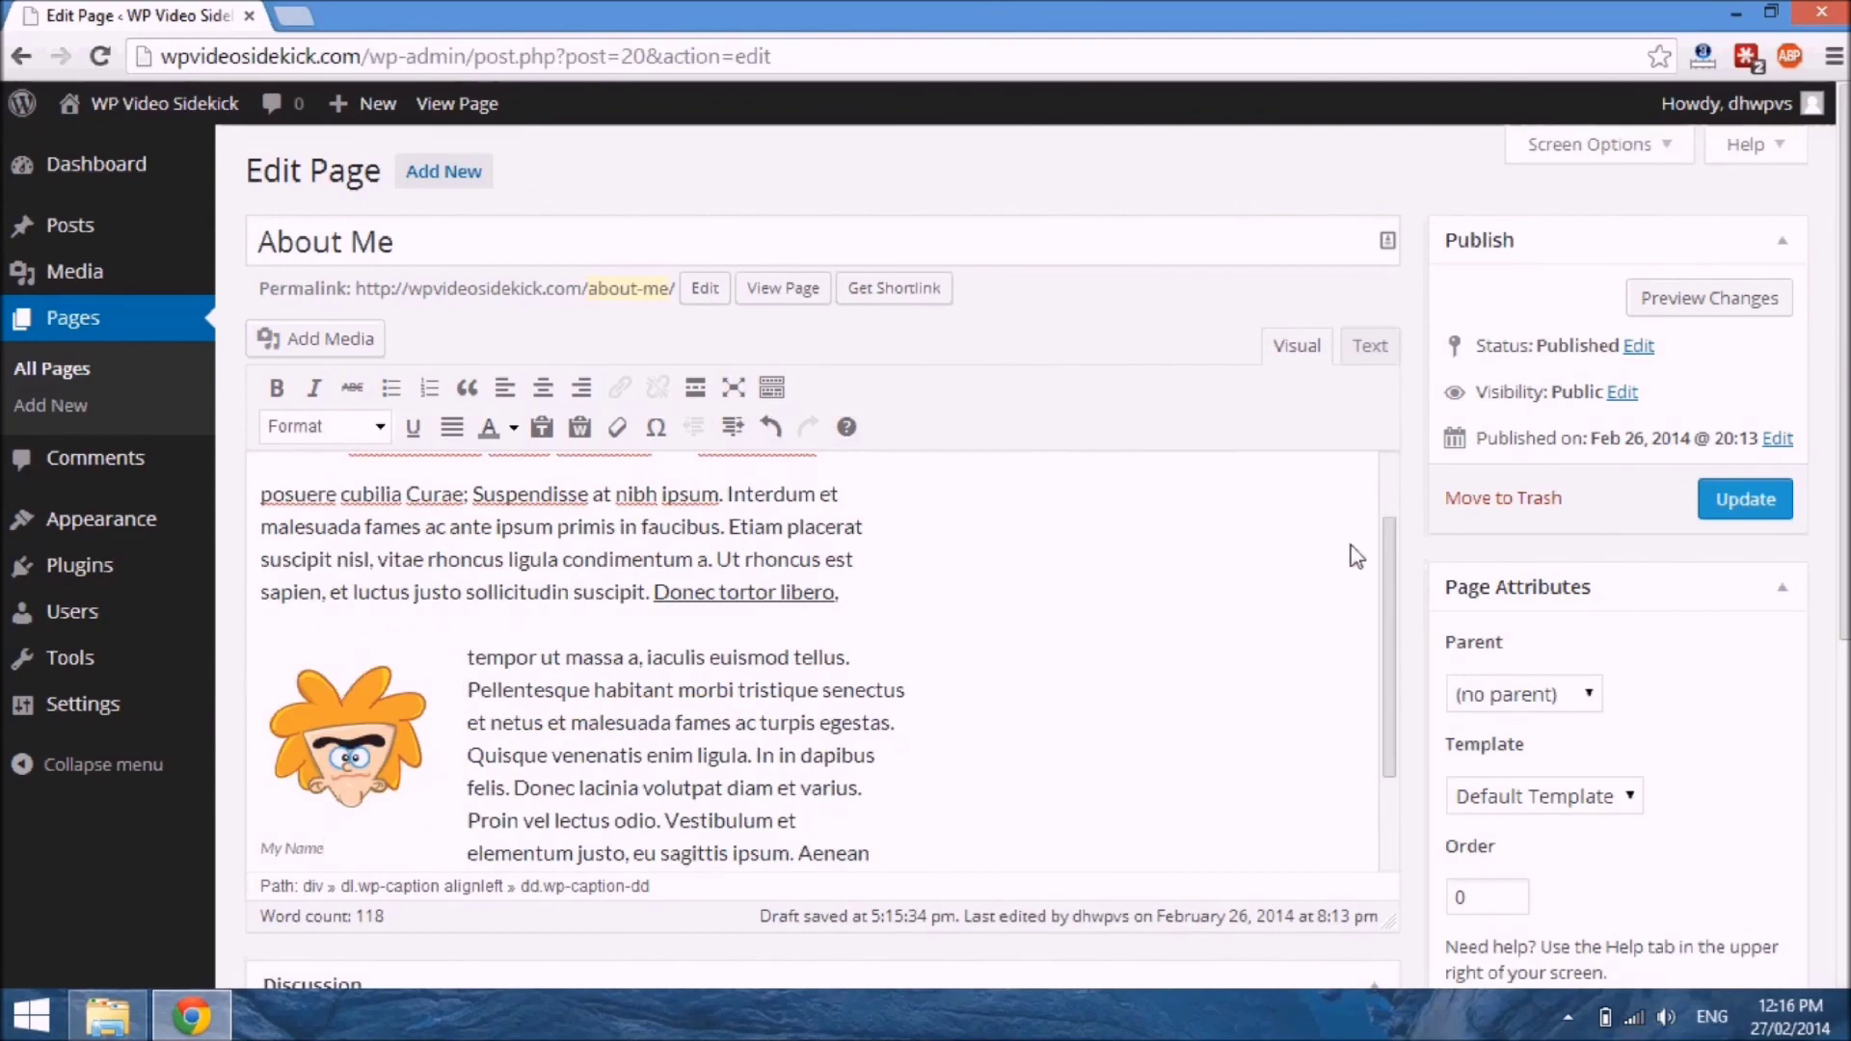
Examine the inserted image, its caption and how the paragraph text wraps around it
left_click_drag(1386, 565, 1393, 751)
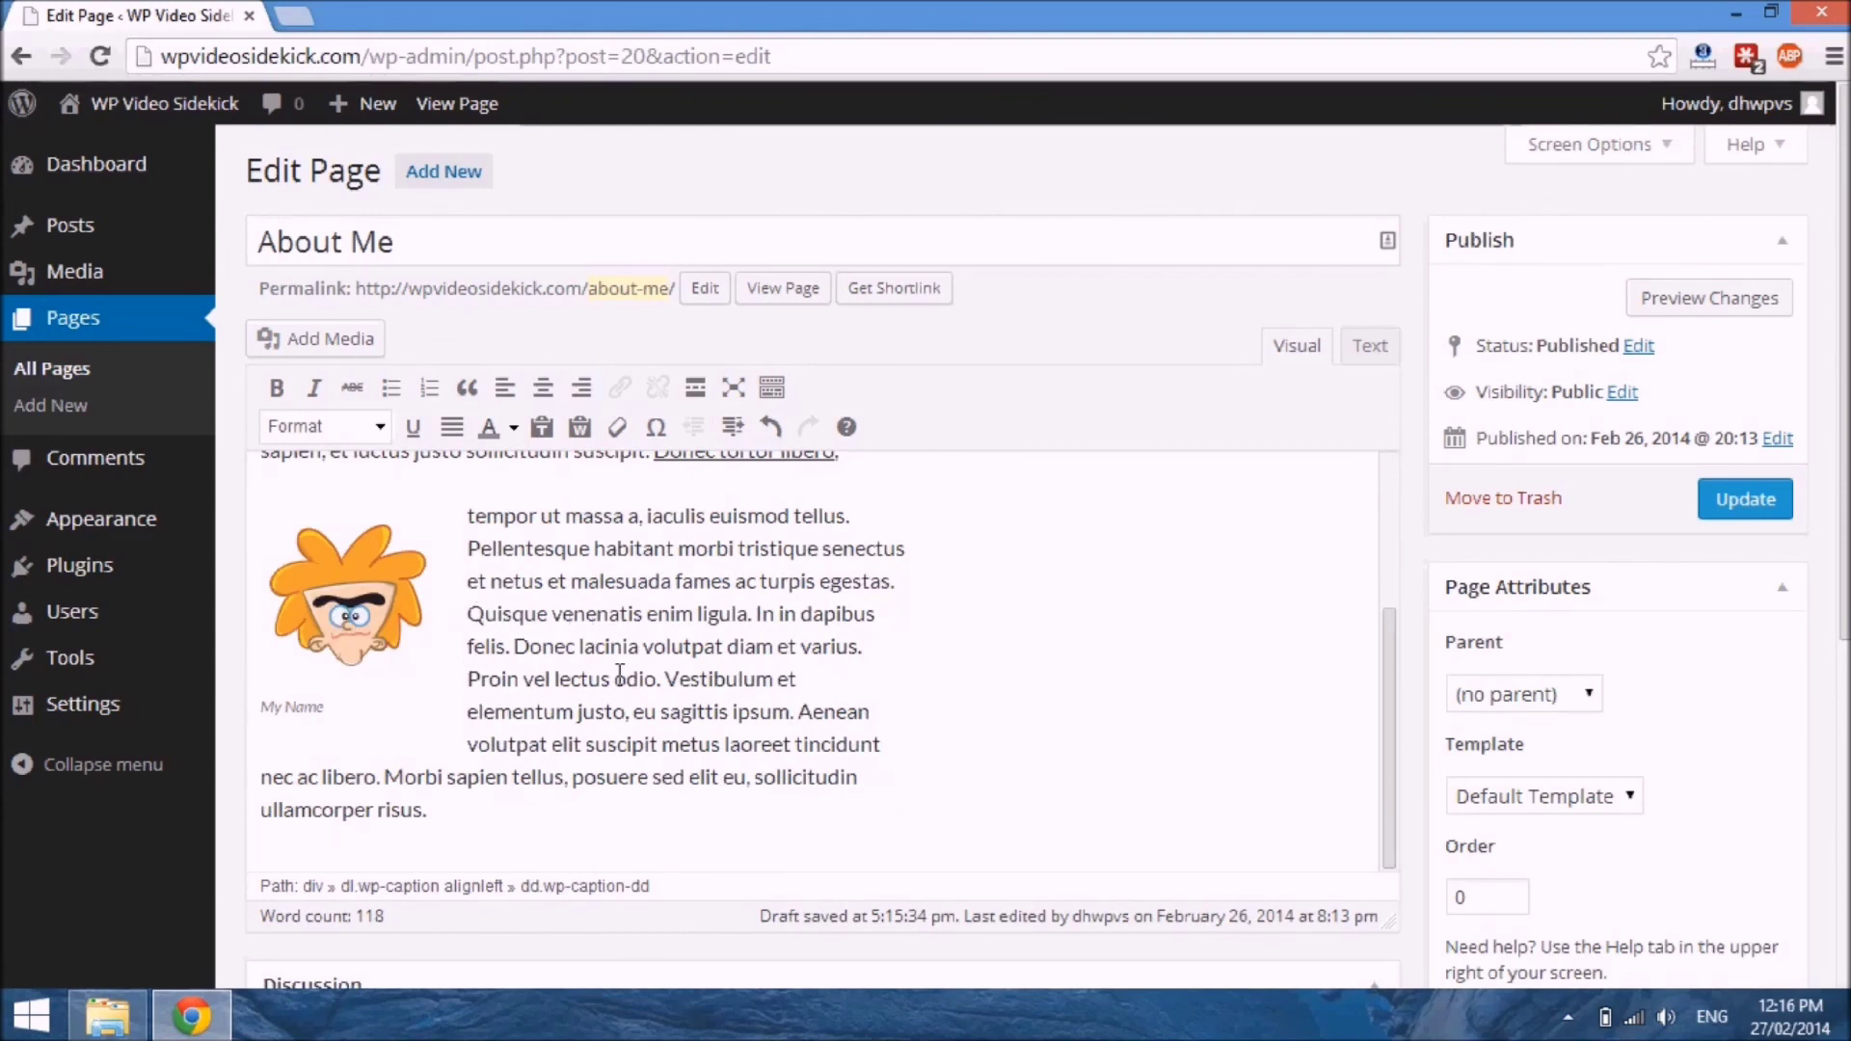
triple_click(311, 723)
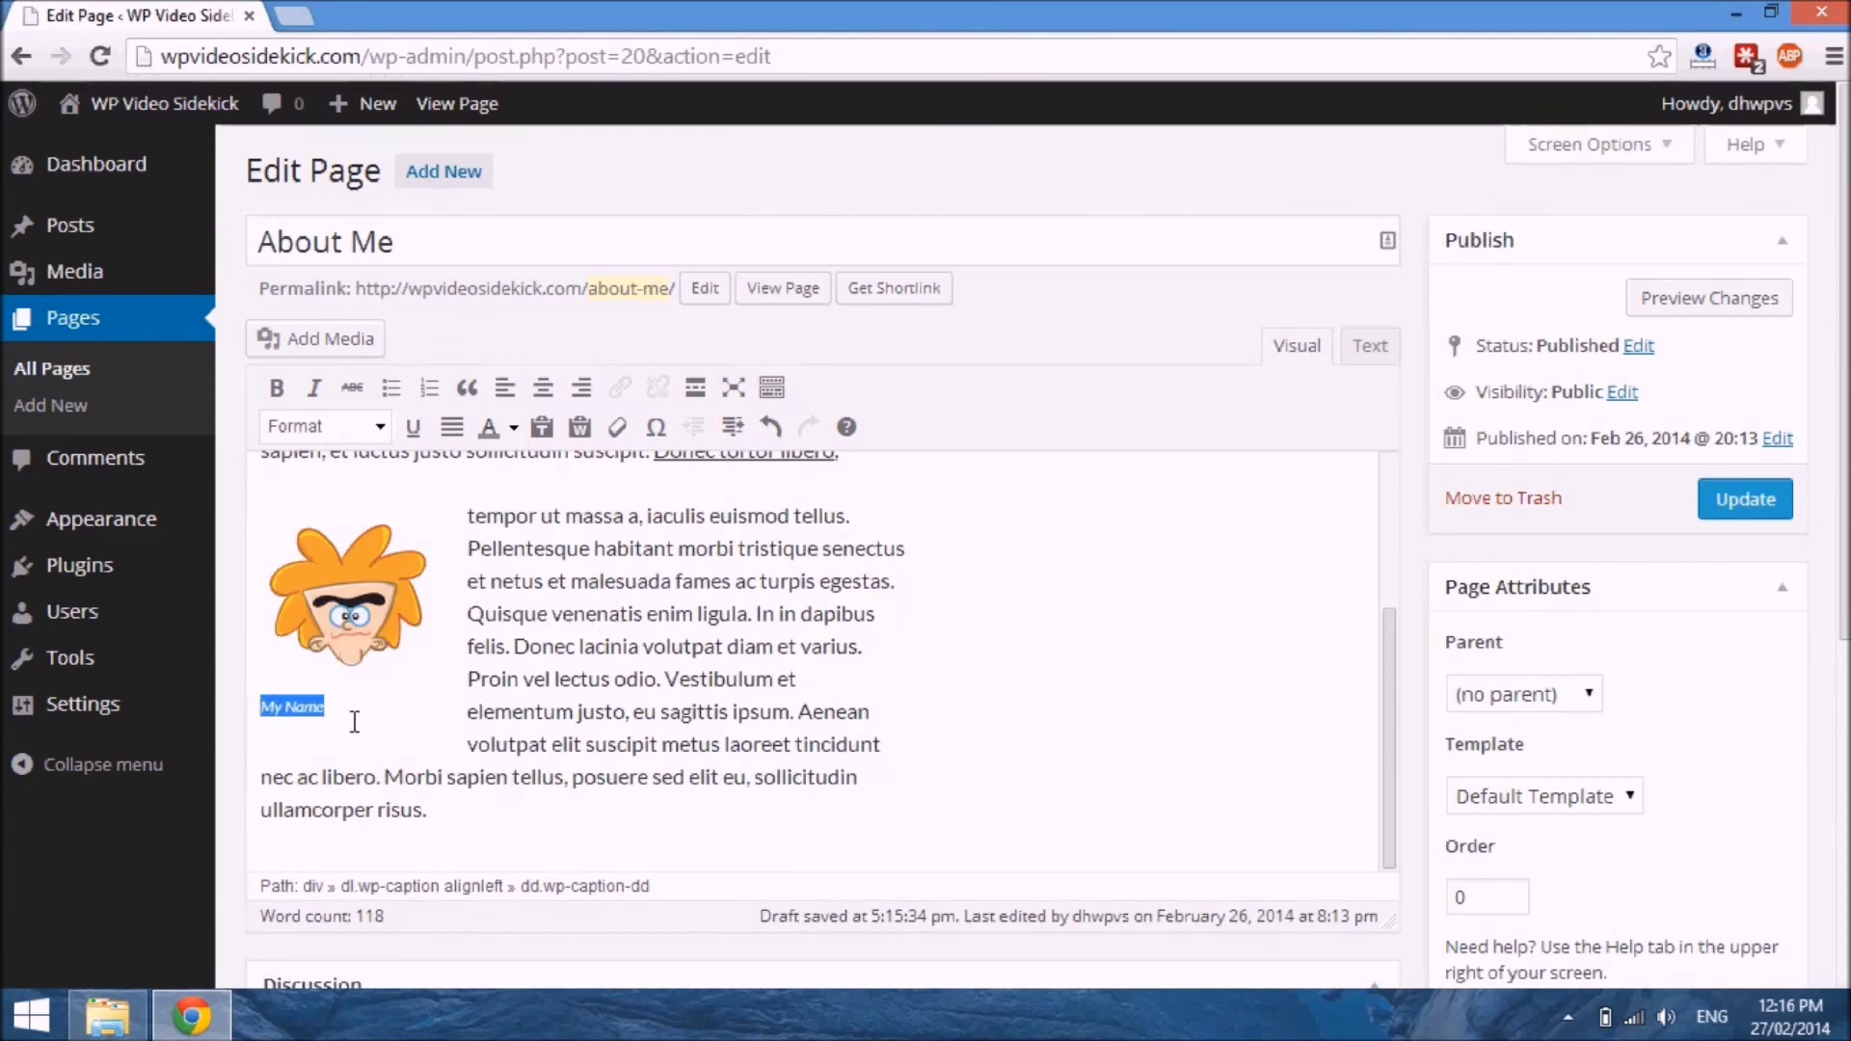
left_click(355, 637)
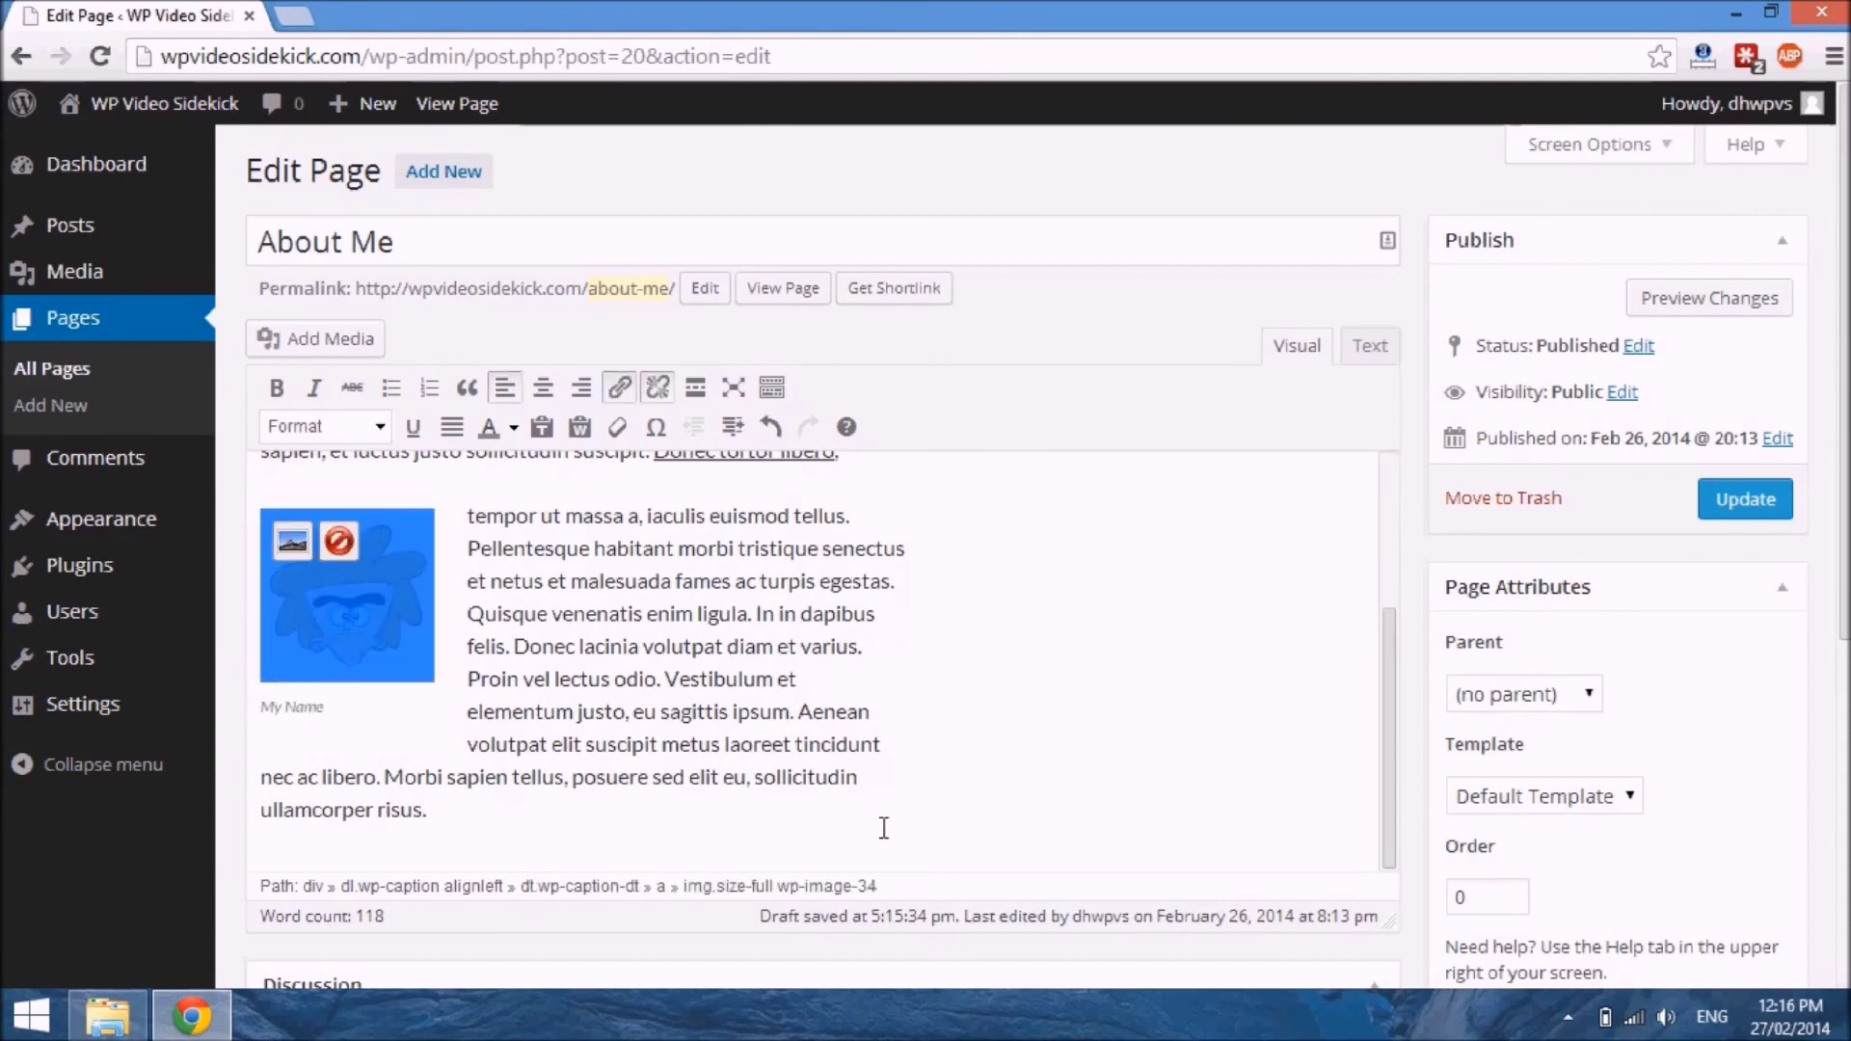
left_click(1196, 764)
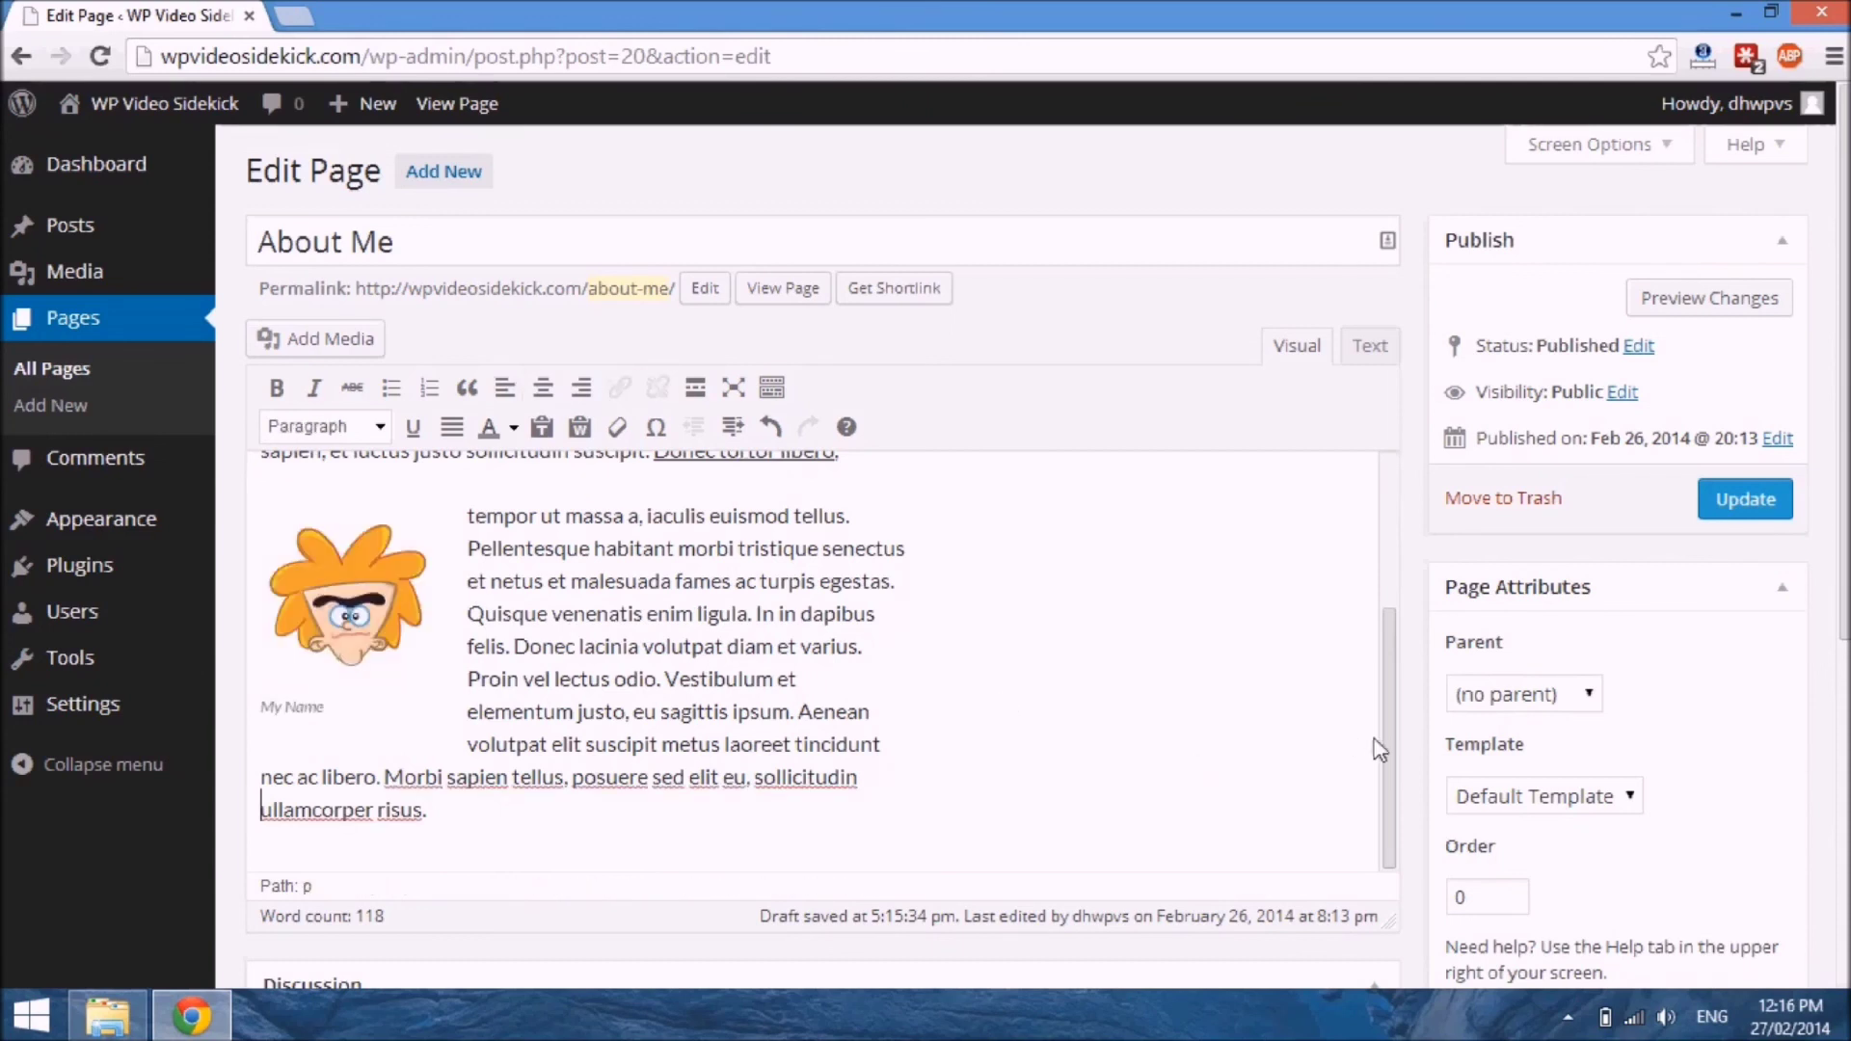
scroll(1371, 606, "up", 2)
scroll(1371, 605, "up", 1)
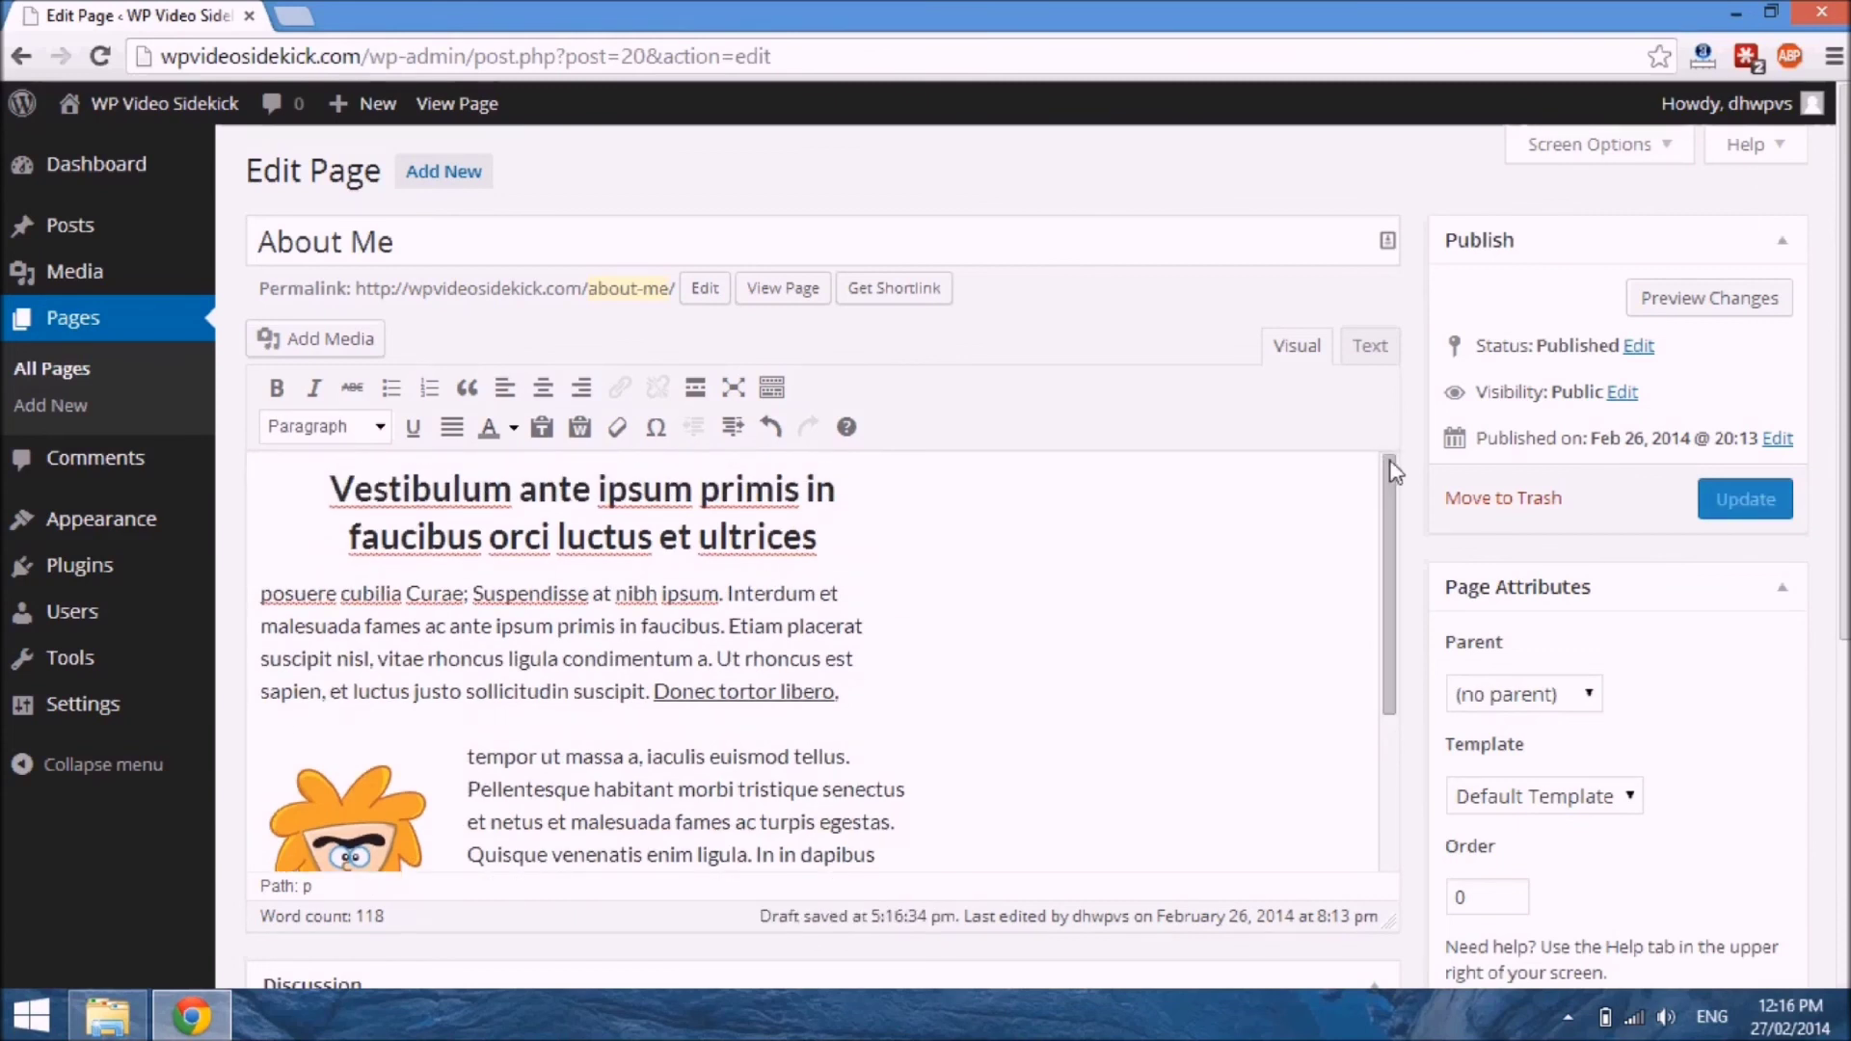
left_click_drag(1385, 457, 1436, 786)
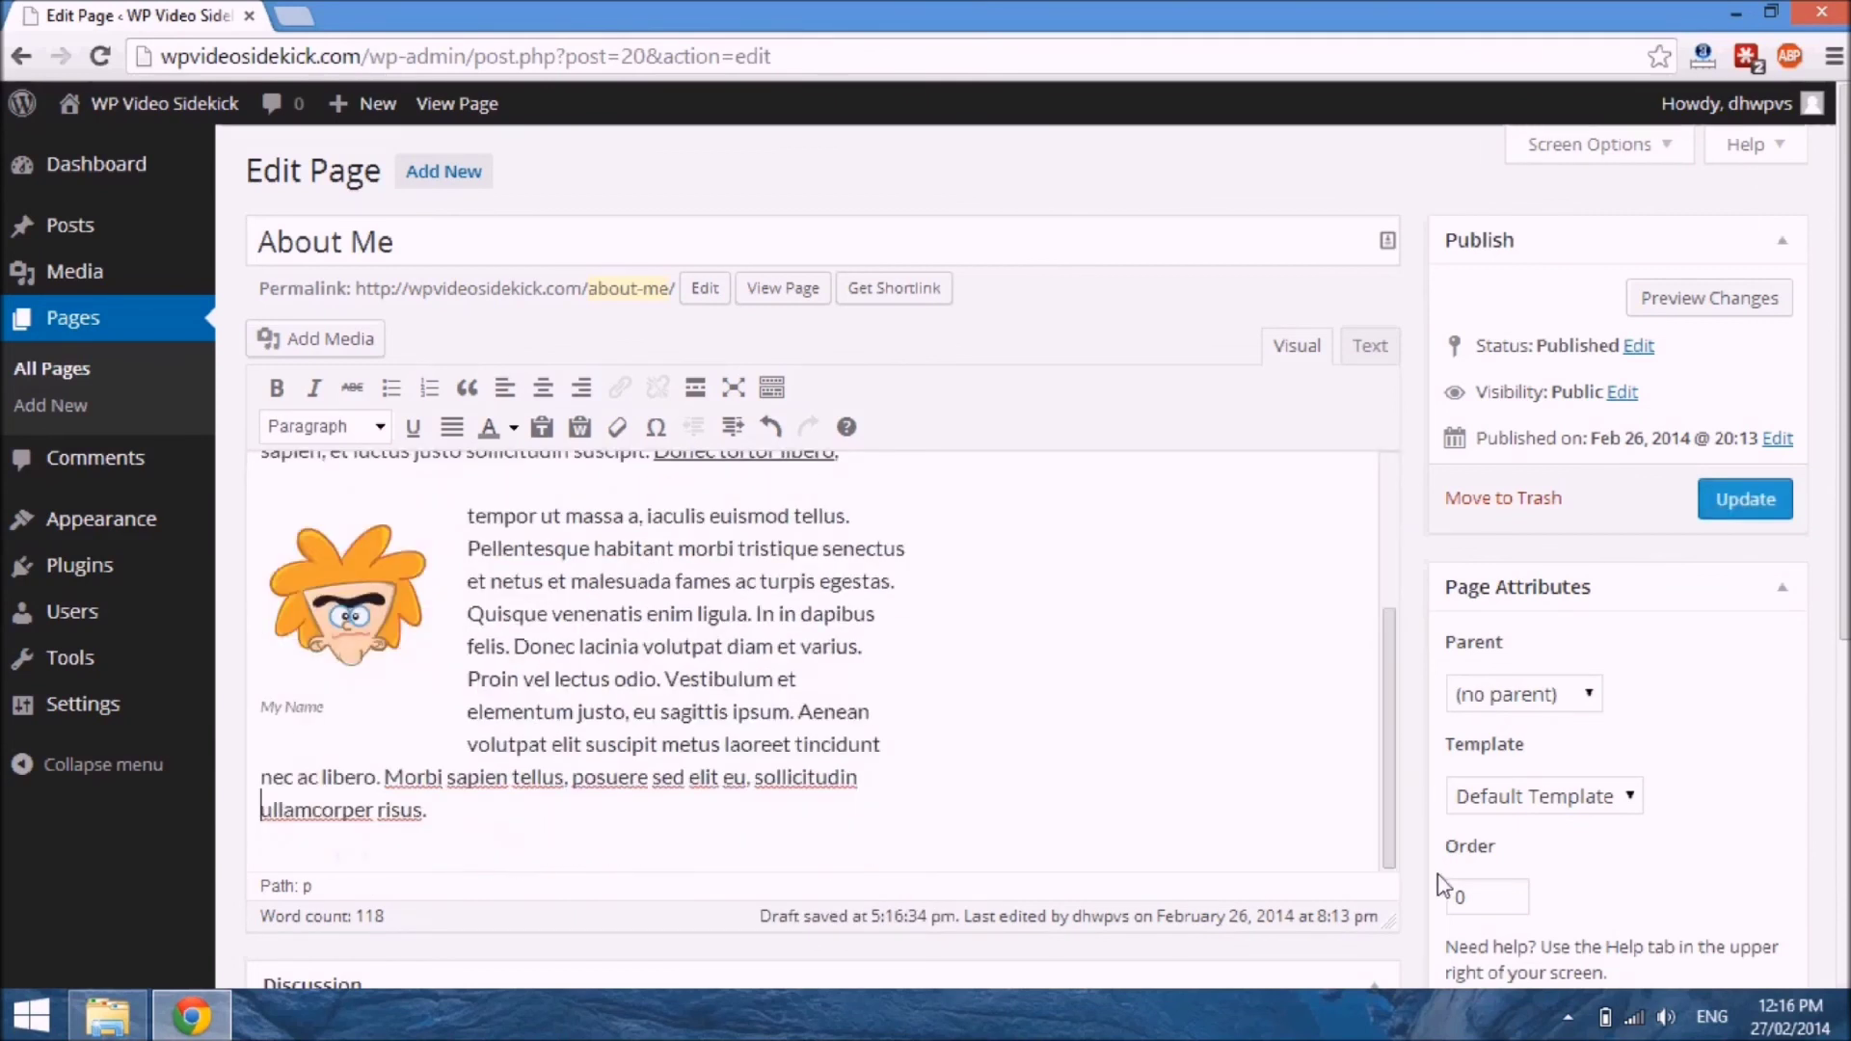